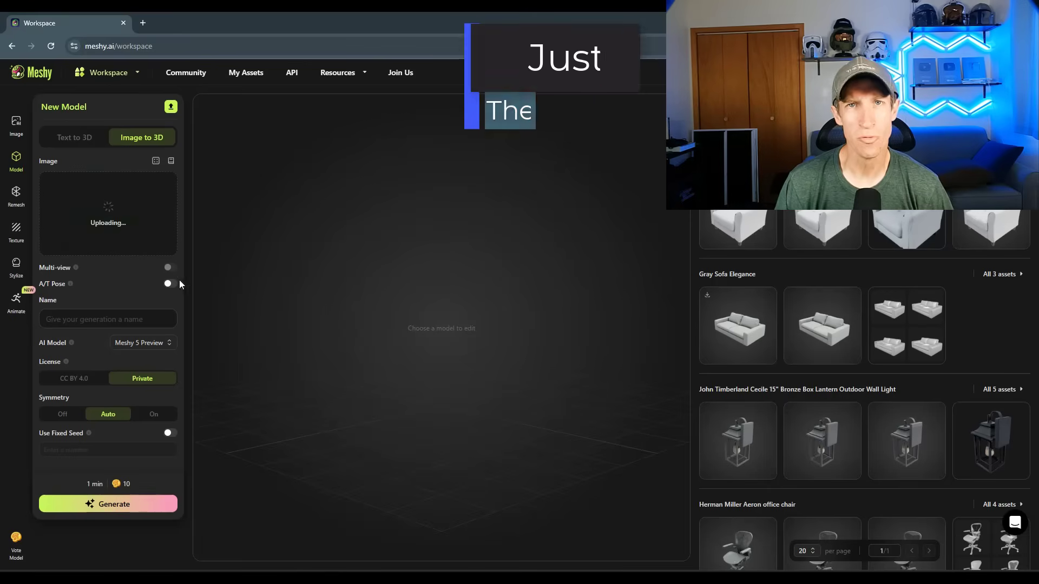
Add two more views of the brown office chair as multi-view reference images.
left_click_drag(280, 370, 61, 300)
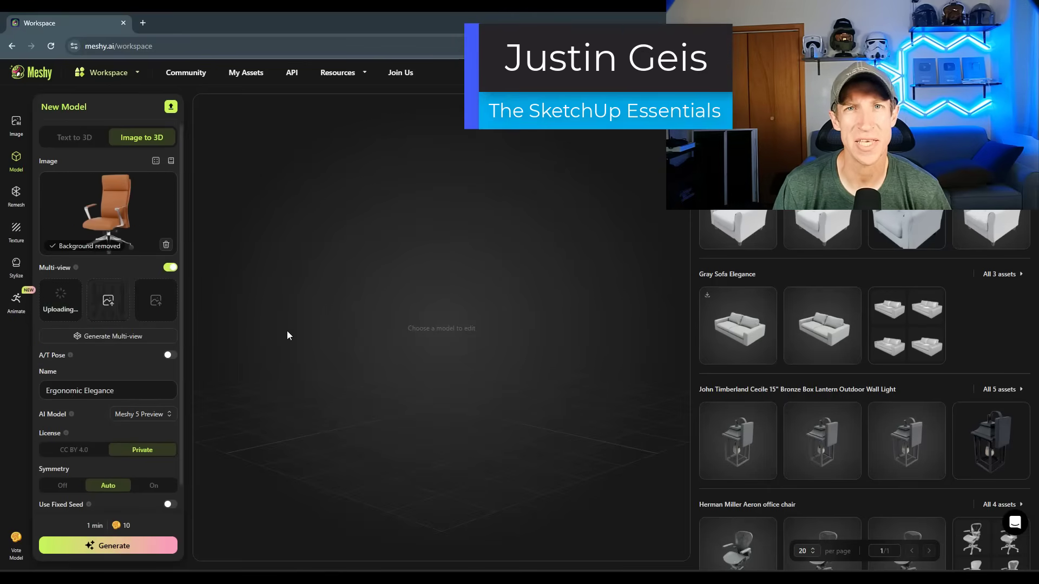
left_click_drag(288, 333, 108, 301)
scroll(132, 501, "down", 1)
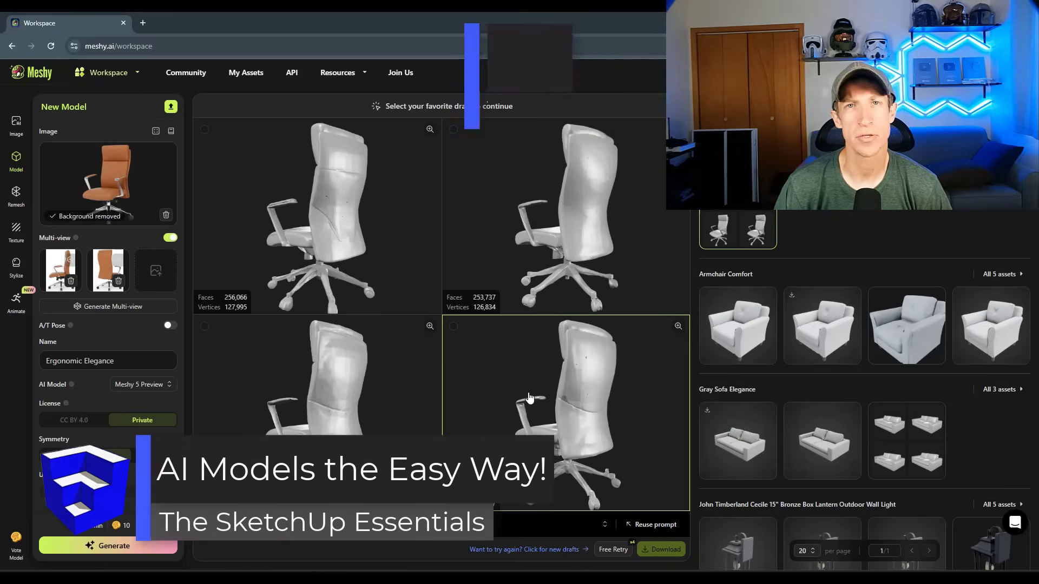
Choose the second office chair draft and generate its texture with PBR maps.
left_click(535, 415)
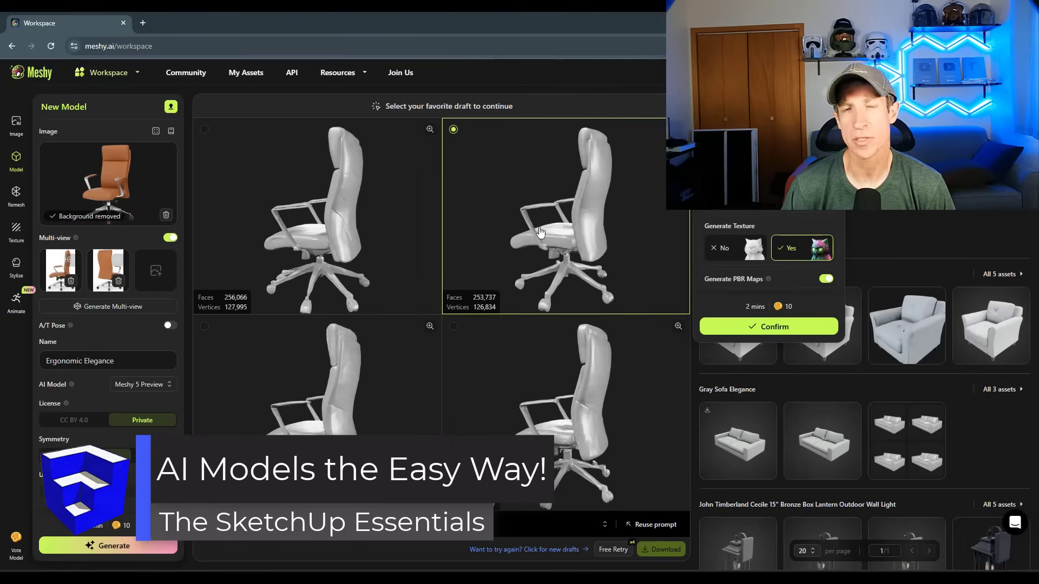
left_click(765, 327)
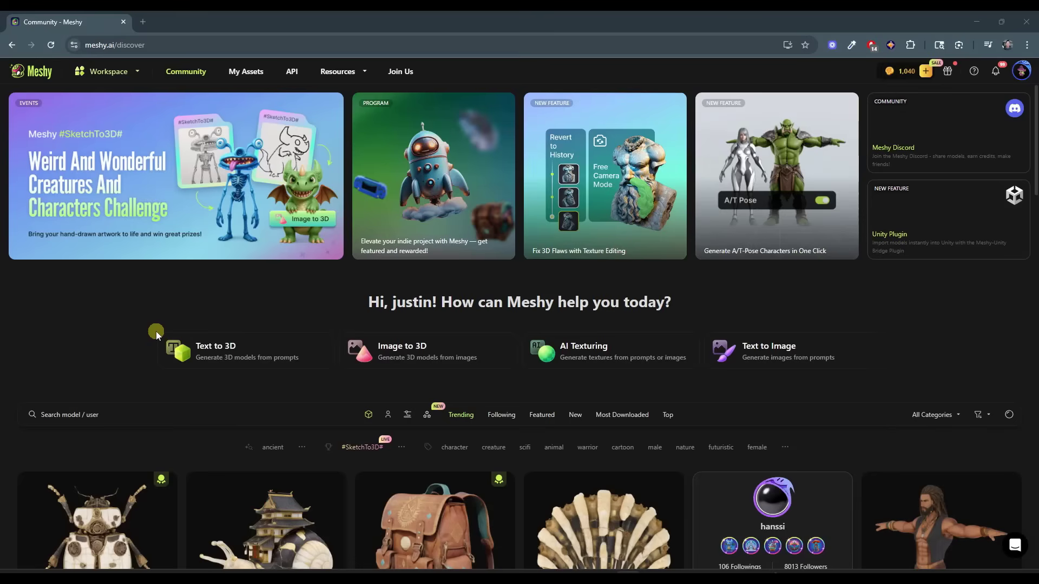
Browse the trending community models and examine the Sheeps' Domain house and the Chair model from other angles.
scroll(255, 382, "down", 6)
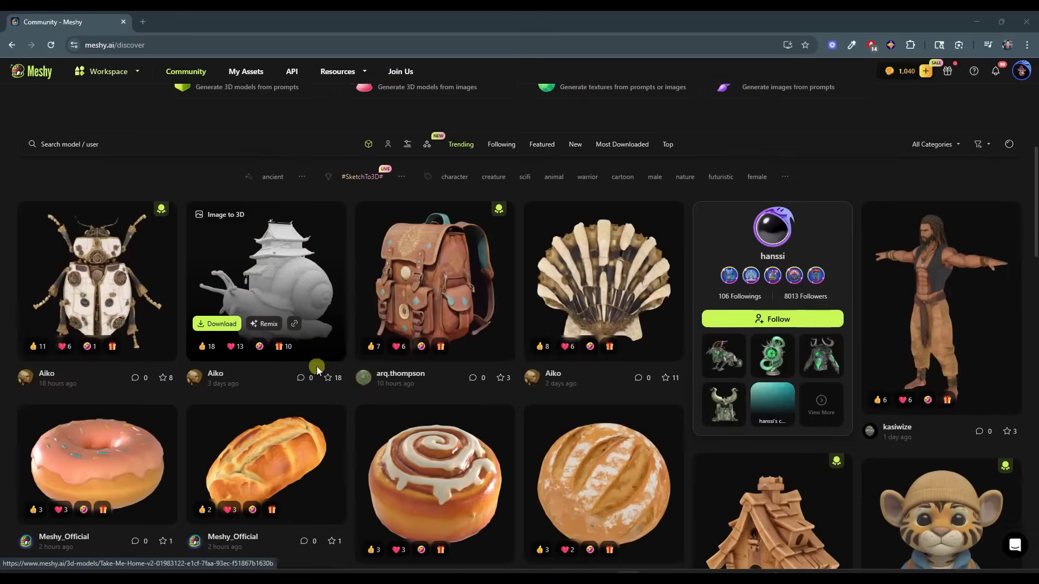
scroll(319, 370, "down", 1)
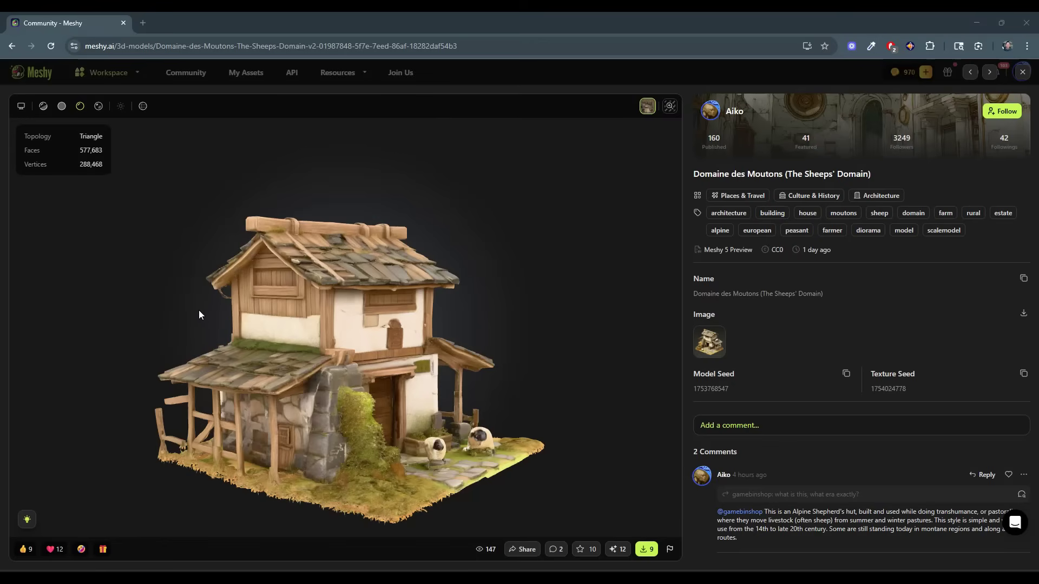
left_click_drag(242, 335, 191, 322)
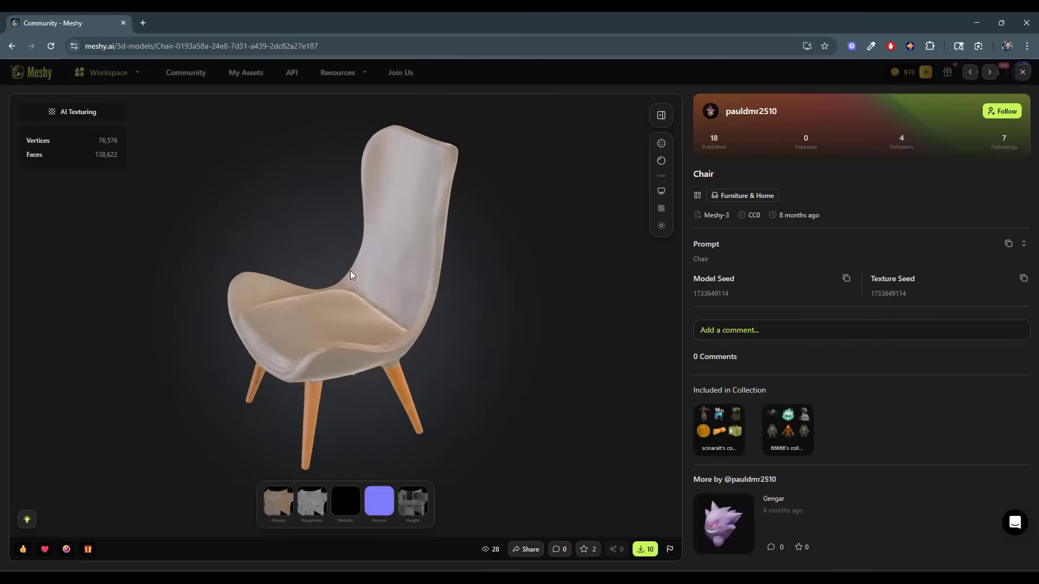
left_click_drag(350, 275, 475, 268)
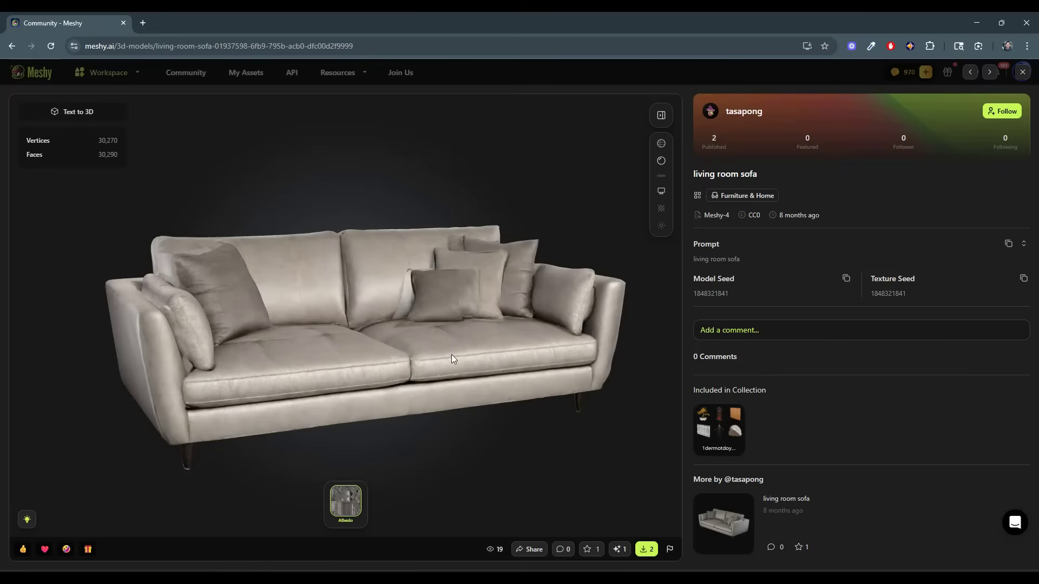
Examine the living room sofa model's mesh with the wireframe display on, then close the model.
mouse_move(451, 354)
left_mouse_down()
mouse_move(385, 378)
mouse_move(242, 351)
mouse_move(462, 368)
left_mouse_up()
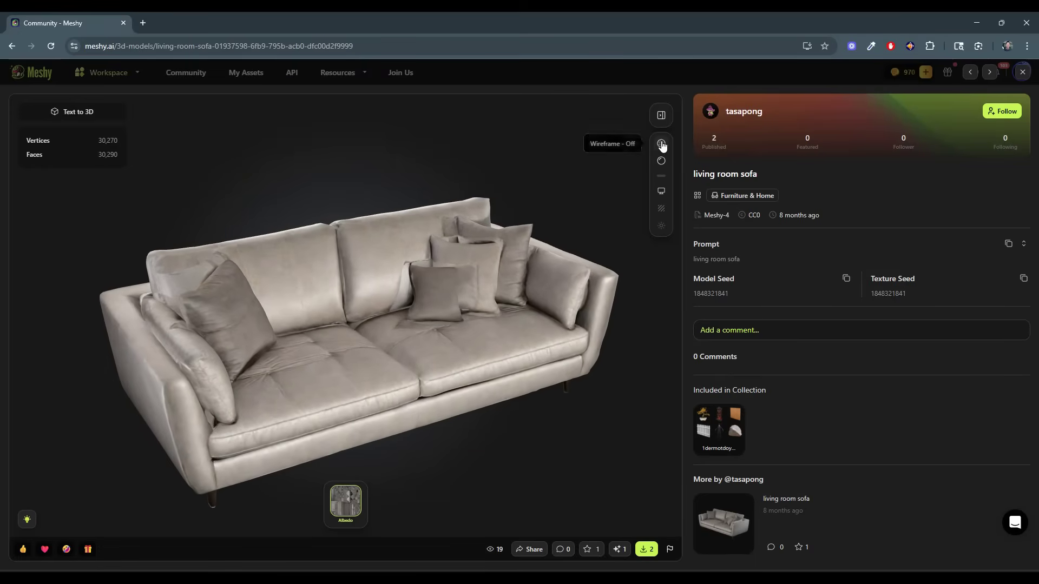
left_click(661, 144)
mouse_move(418, 344)
left_mouse_down()
mouse_move(467, 337)
mouse_move(425, 328)
mouse_move(414, 338)
mouse_move(425, 350)
left_mouse_up()
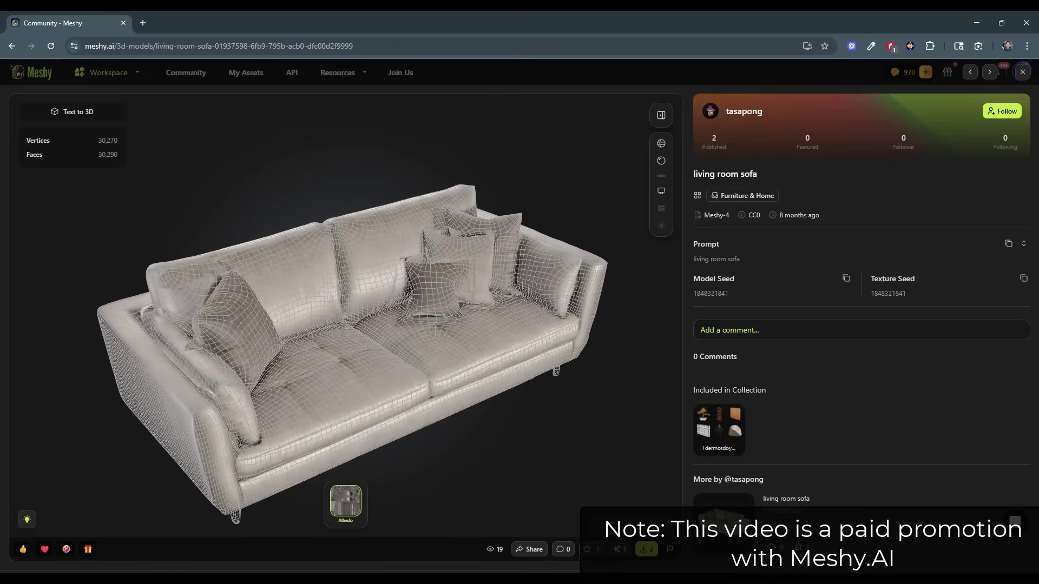
key("Escape")
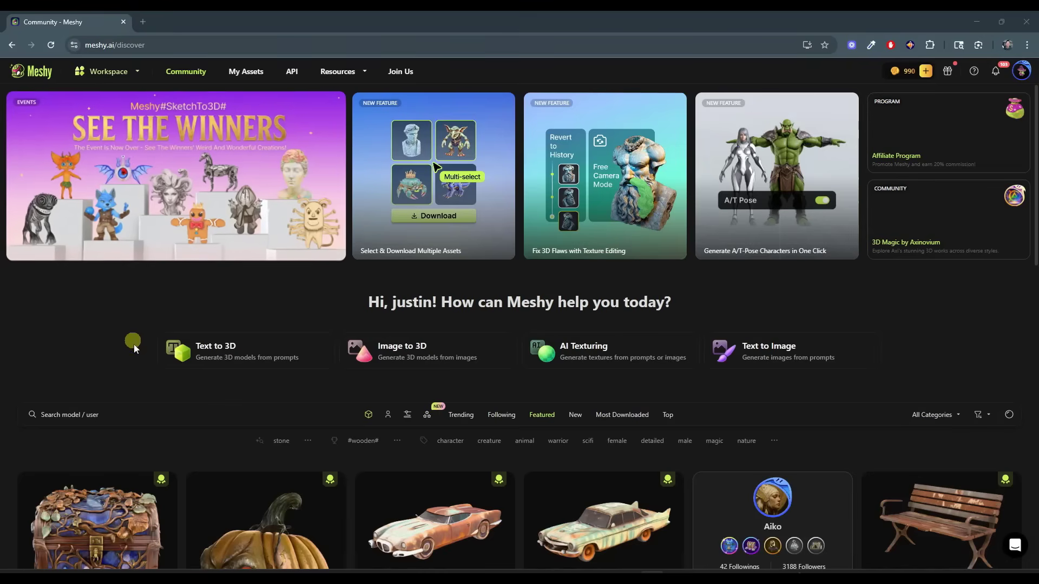
Browse the featured community models, examine the green steampunk safe from another angle, and return to the community page.
scroll(146, 333, "down", 4)
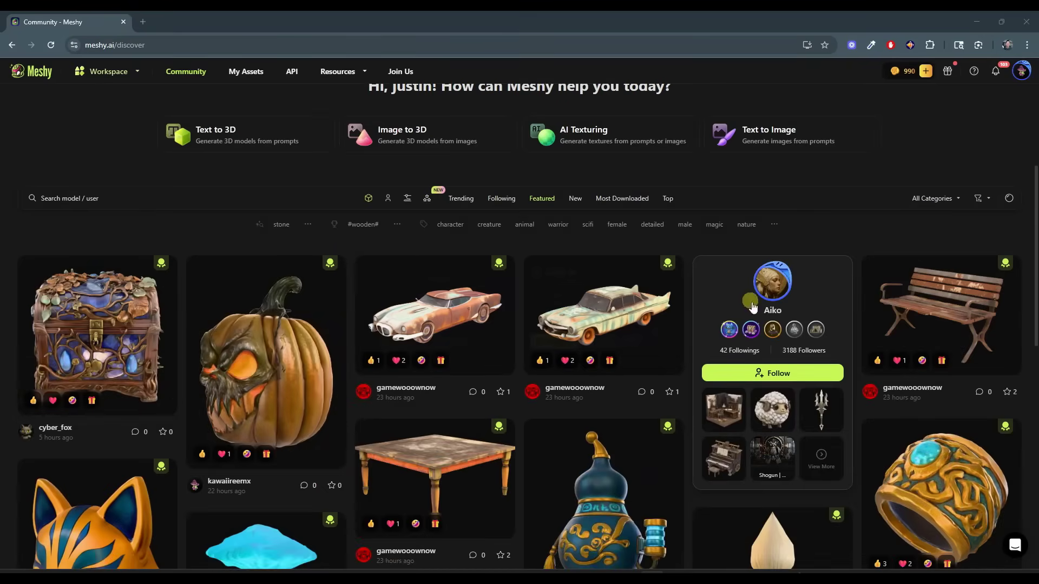
scroll(238, 373, "down", 4)
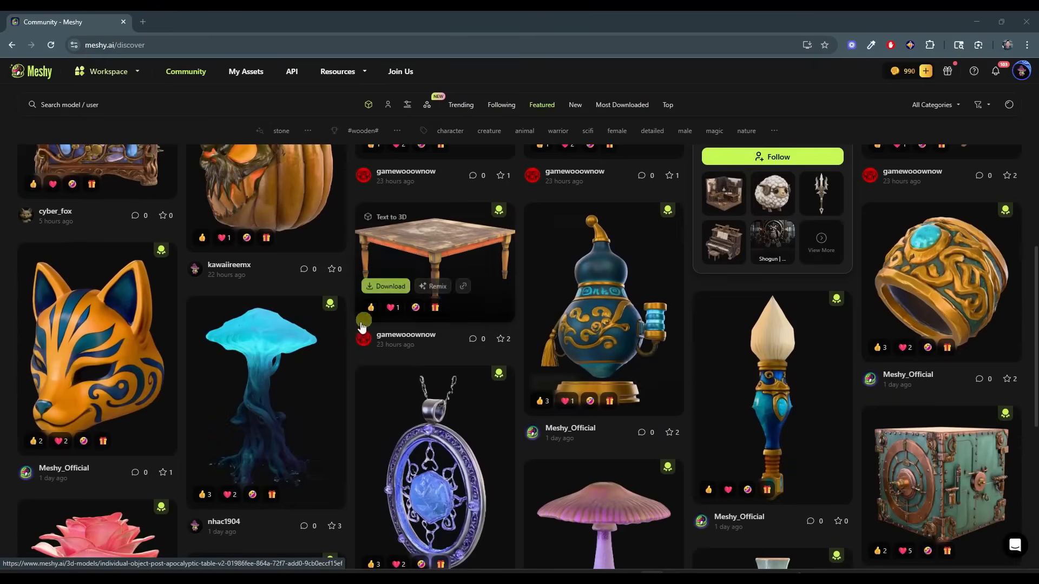
scroll(647, 344, "down", 4)
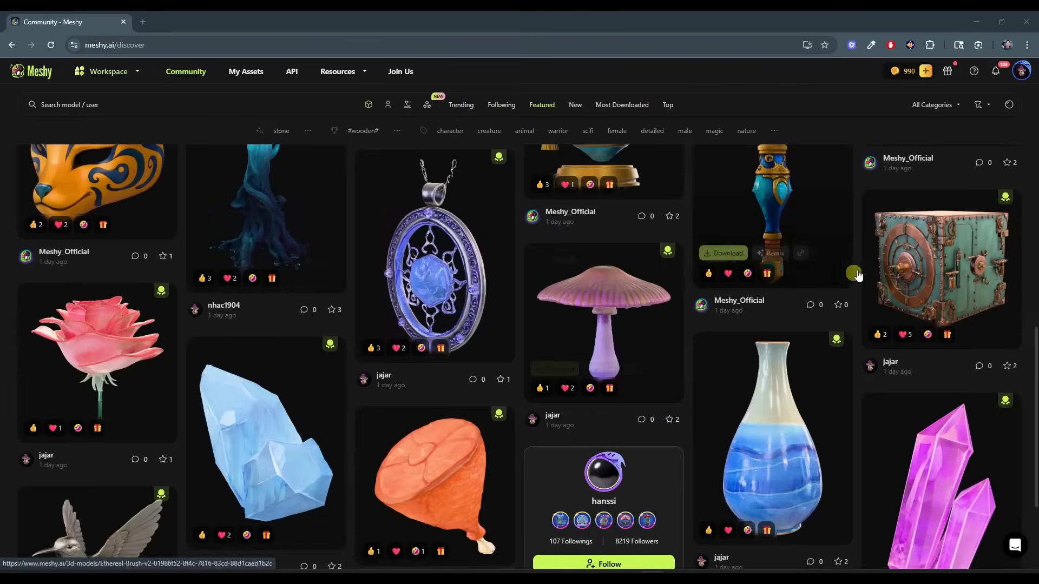
left_click(919, 253)
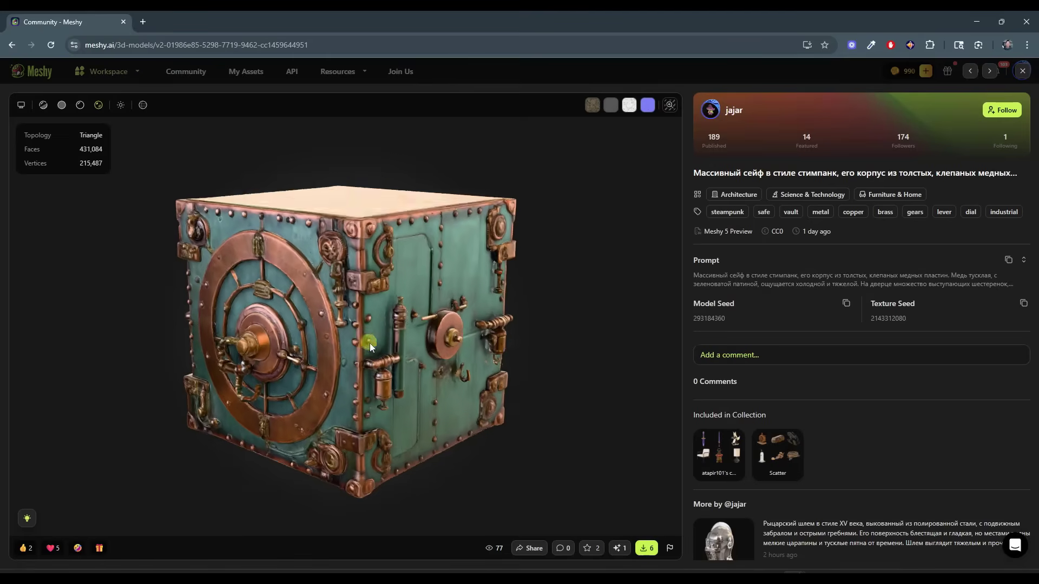
left_click_drag(369, 343, 338, 325)
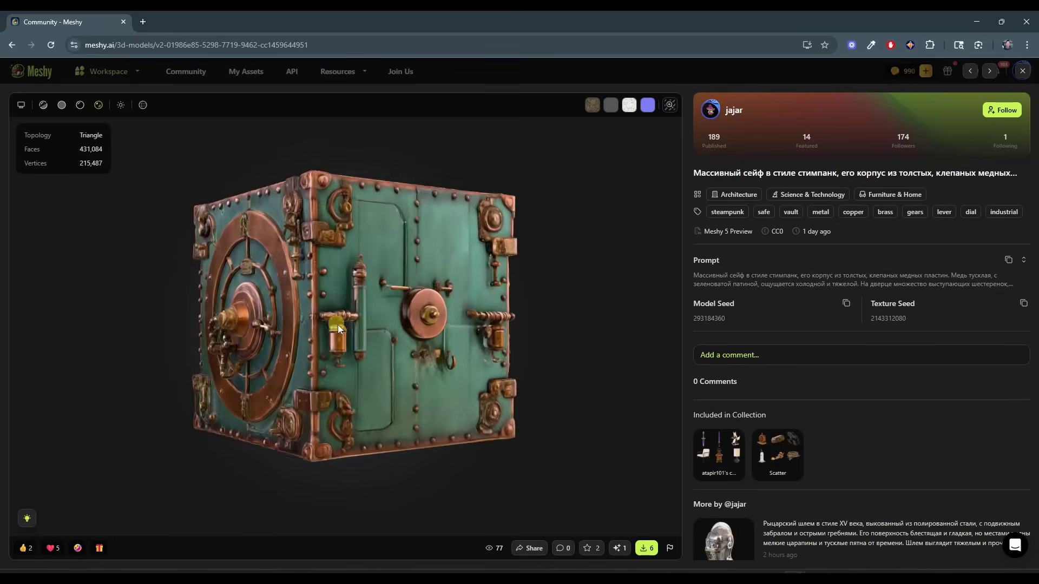
left_click(11, 46)
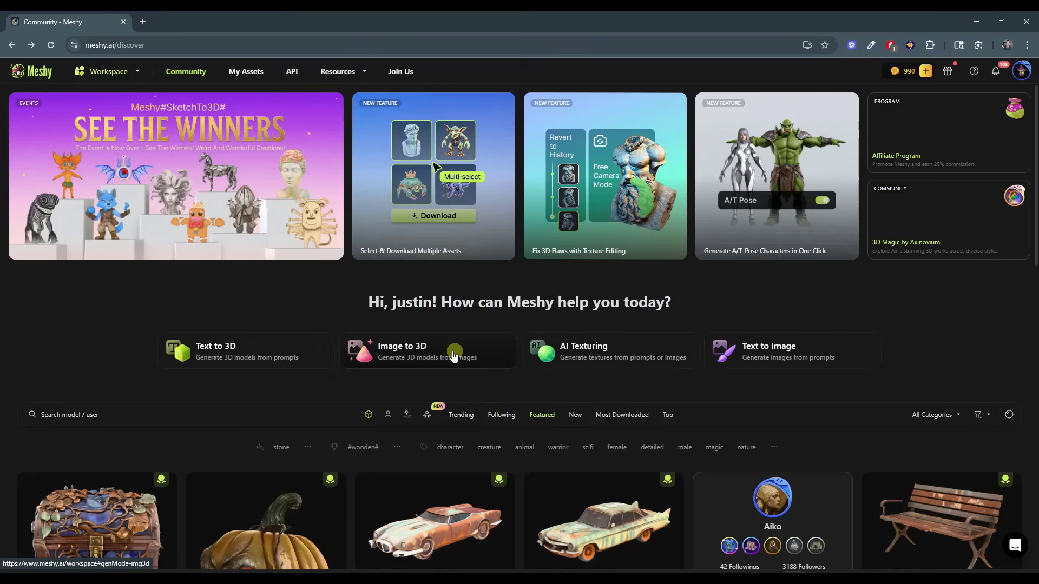
Start a new model in the workspace with Image to 3D as the generation mode.
left_click(397, 353)
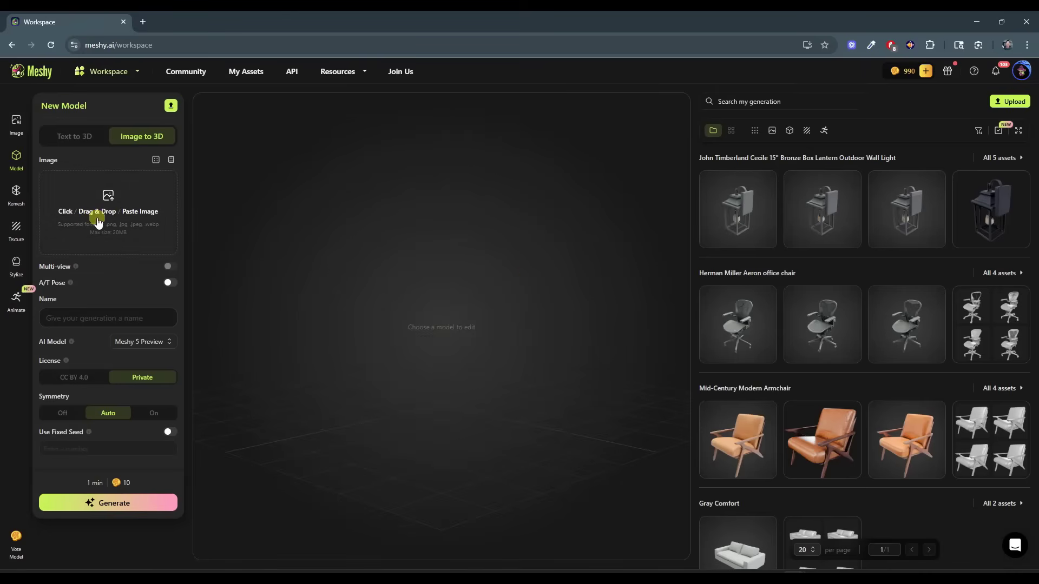
left_click(78, 137)
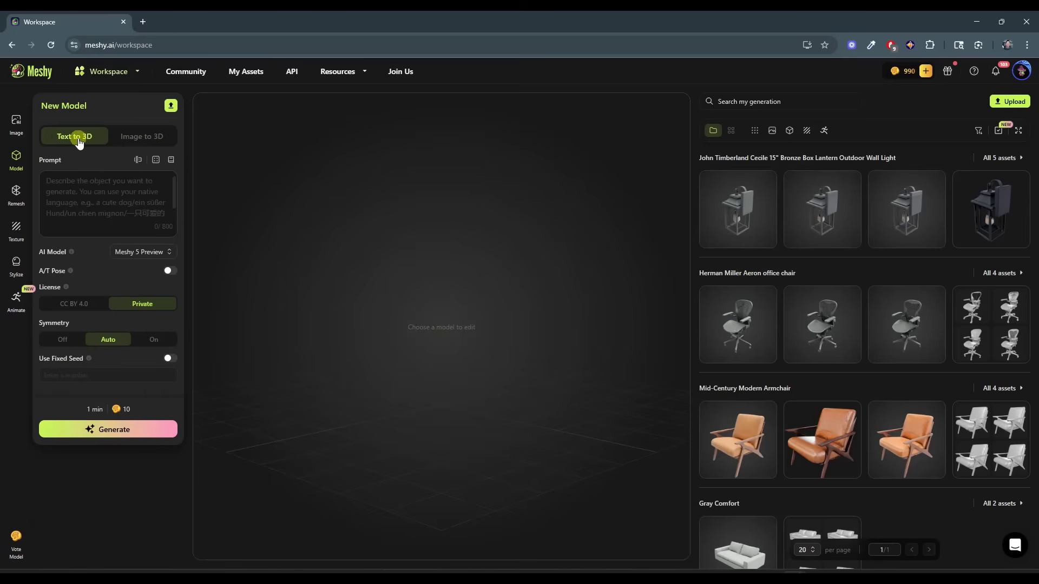
left_click(142, 138)
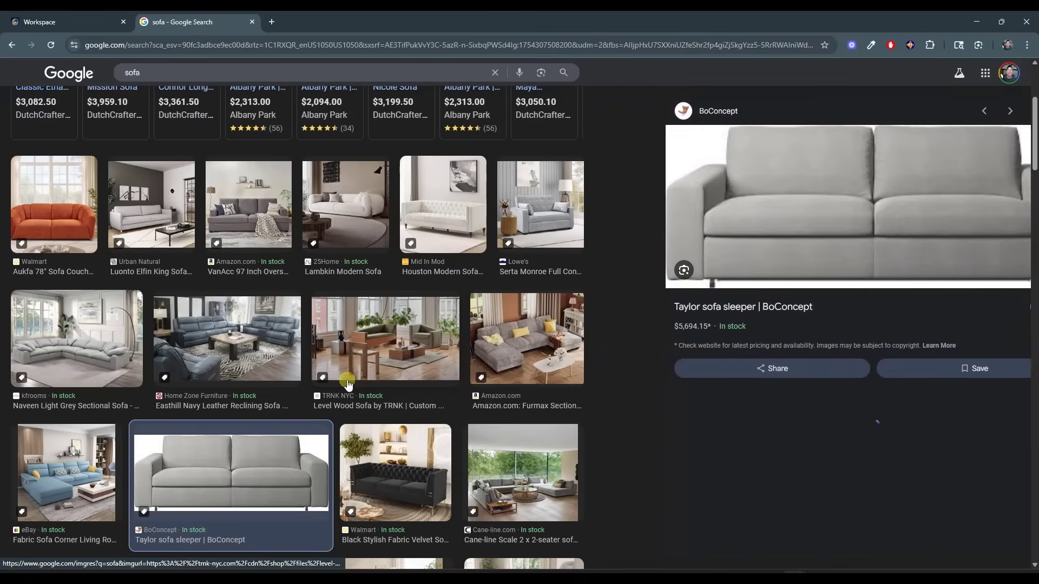
Open the Taylor sofa sleeper product page on BoConcept and enlarge the photo showing the sofa at an angle.
left_click(714, 307)
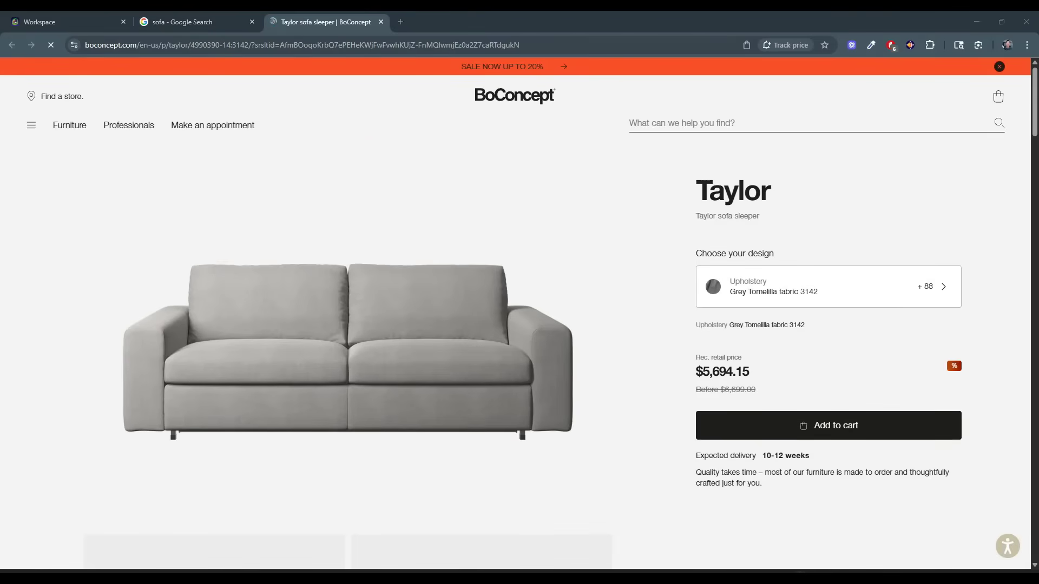
scroll(616, 382, "down", 5)
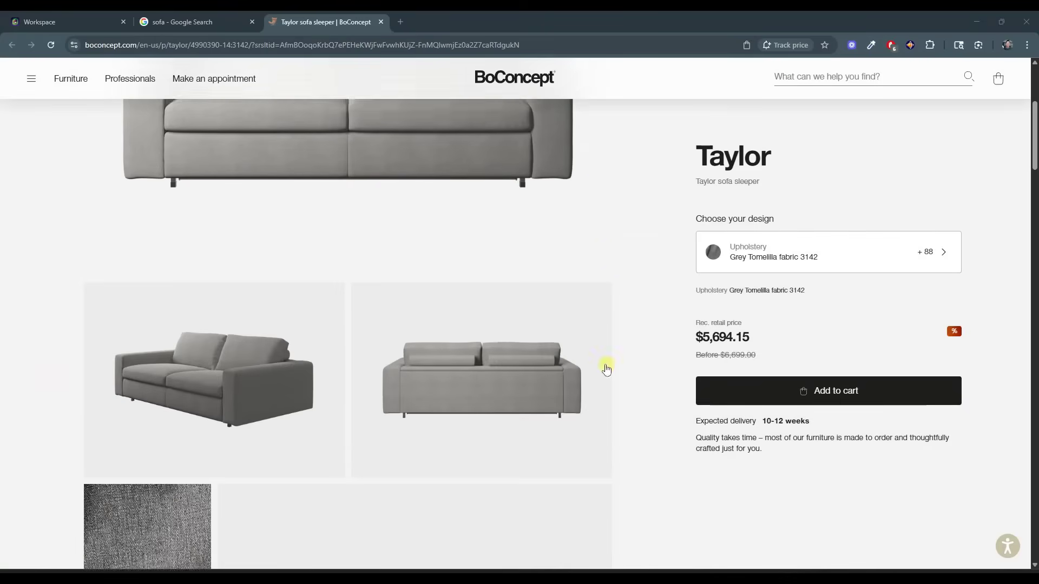
scroll(167, 325, "down", 1)
left_click(171, 290)
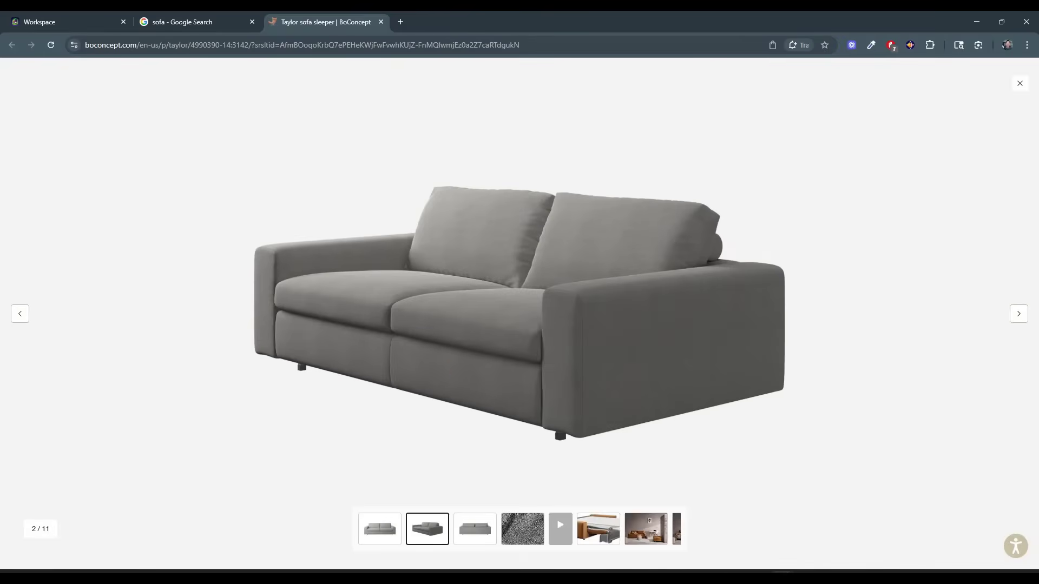
Capture screen images of the Taylor sofa's angled view and its rear view.
key("Print")
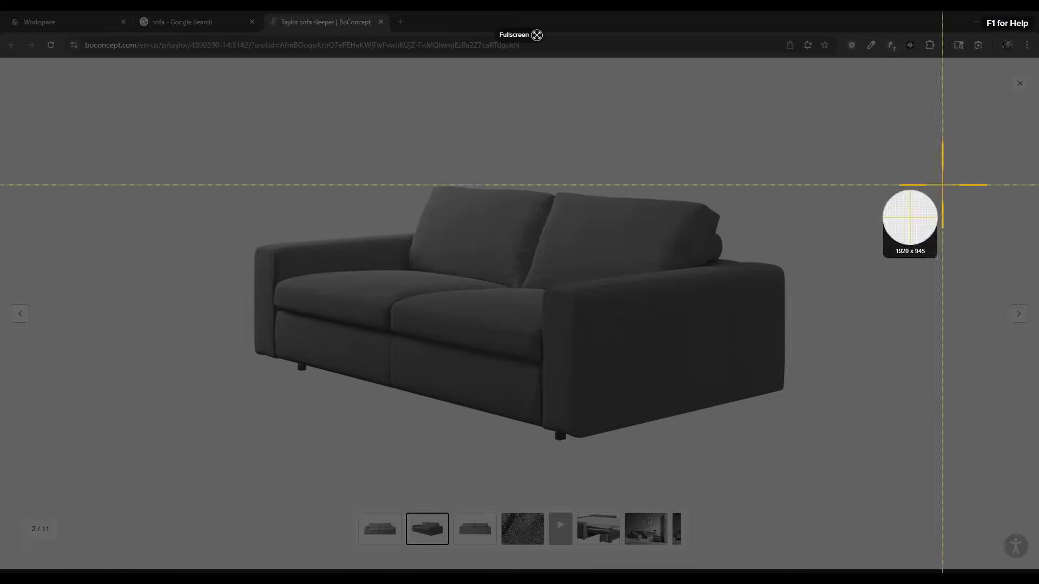
left_click_drag(220, 130, 839, 442)
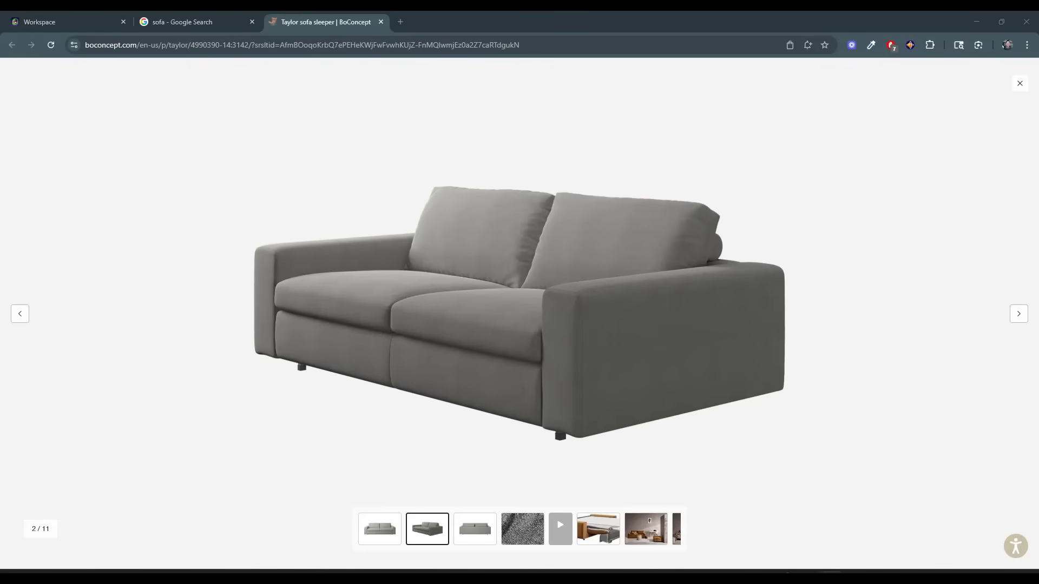
left_click(474, 528)
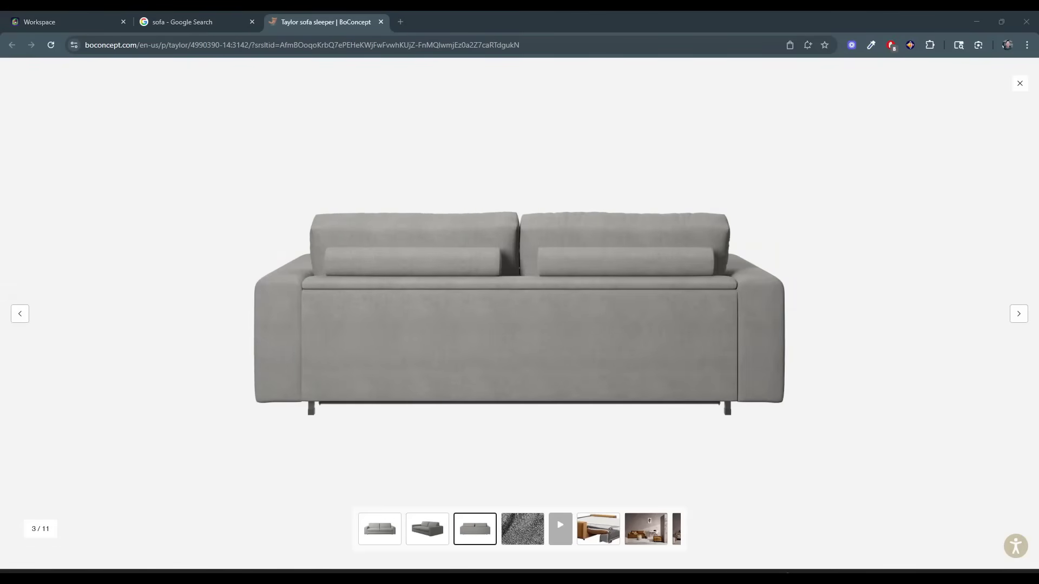
key("Print")
left_click_drag(204, 173, 827, 443)
Close the sofa search and product pages, and upload the front-view sofa picture as the new model's main image.
left_click(251, 21)
left_click(251, 22)
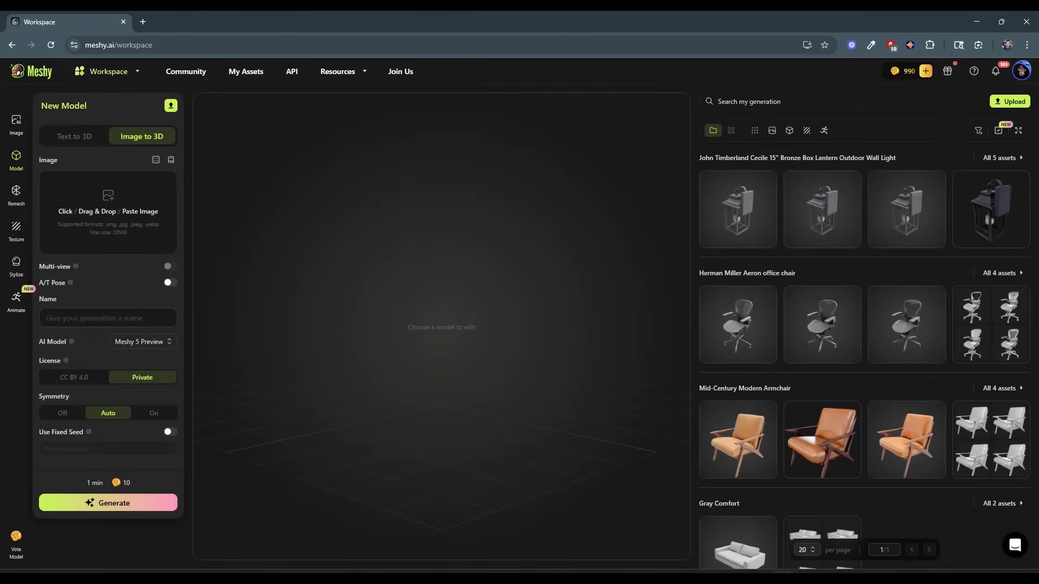
left_click_drag(687, 373, 87, 227)
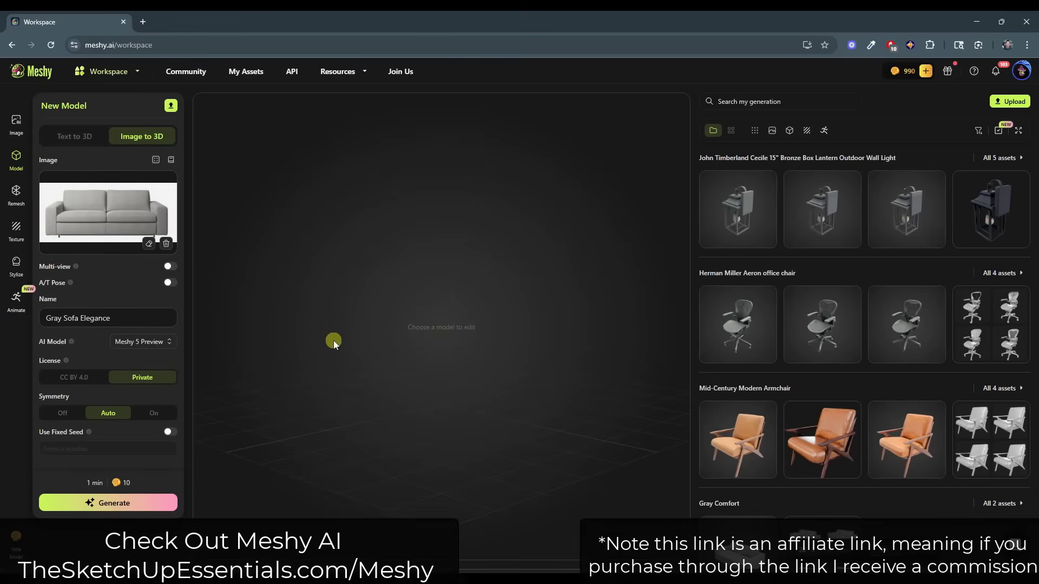
Review the monthly credits and features of the subscription plans, then close the plan overview.
left_click(904, 70)
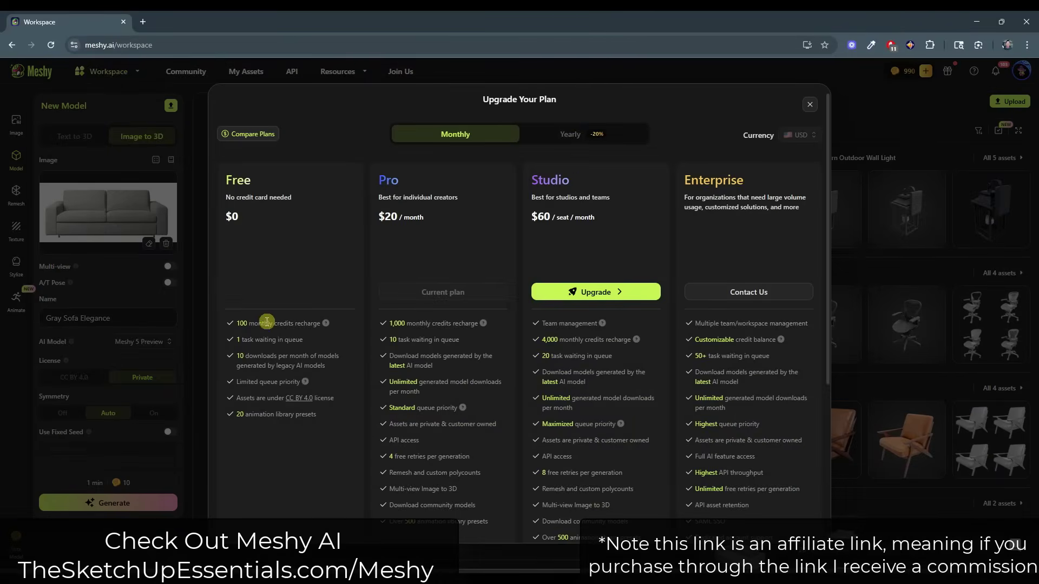
mouse_move(326, 325)
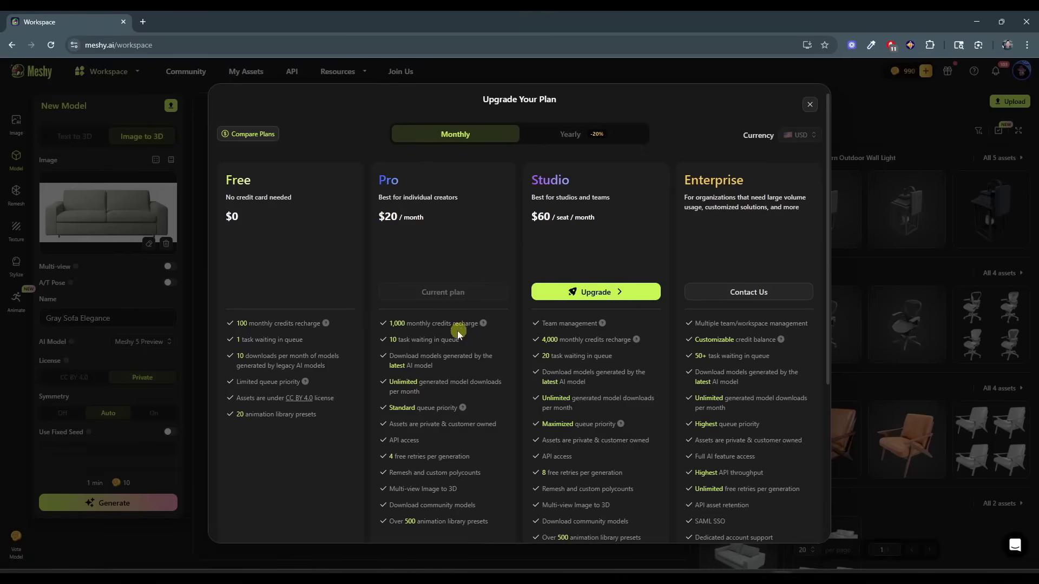
left_click(809, 105)
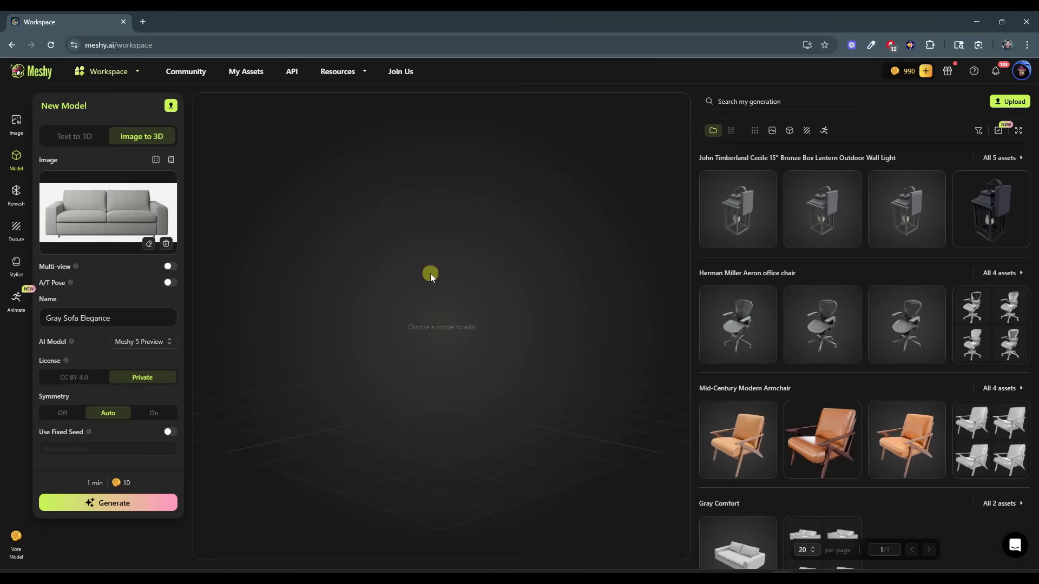
Enable Multi-view for the sofa model and add the angled sofa picture as the first additional view.
left_click(136, 487)
mouse_move(76, 268)
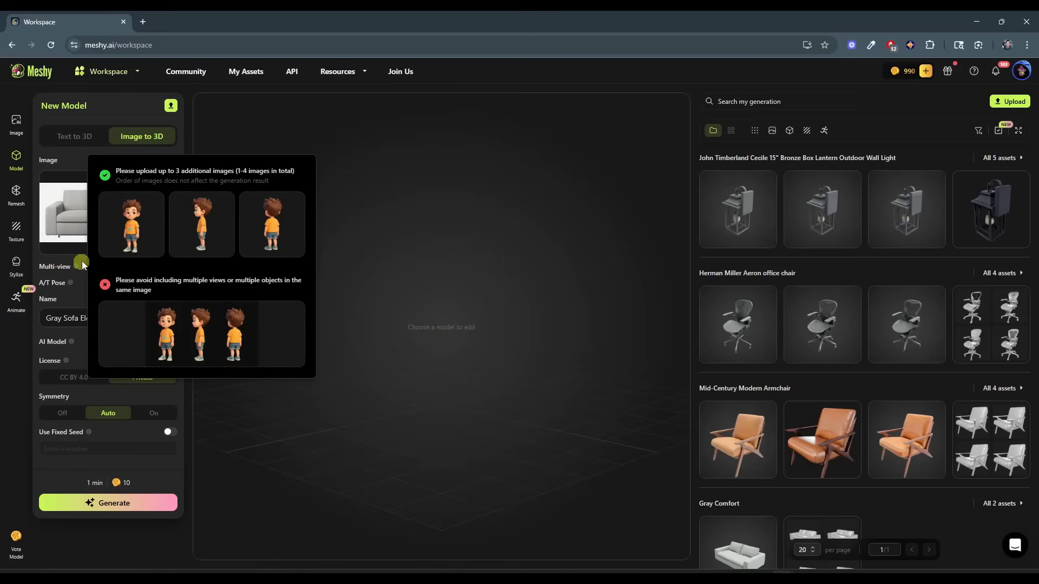
left_click(164, 266)
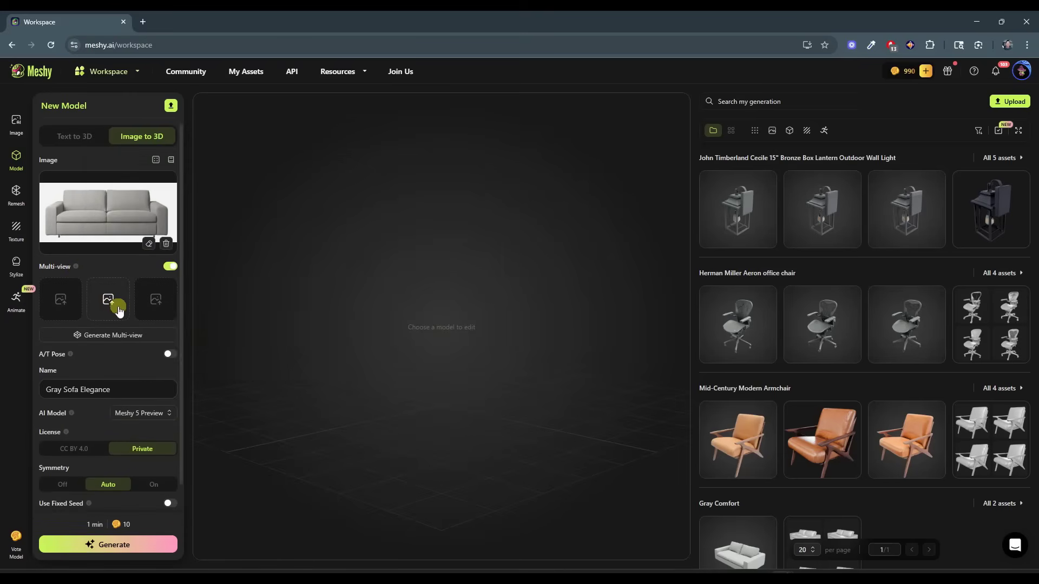
left_click(59, 299)
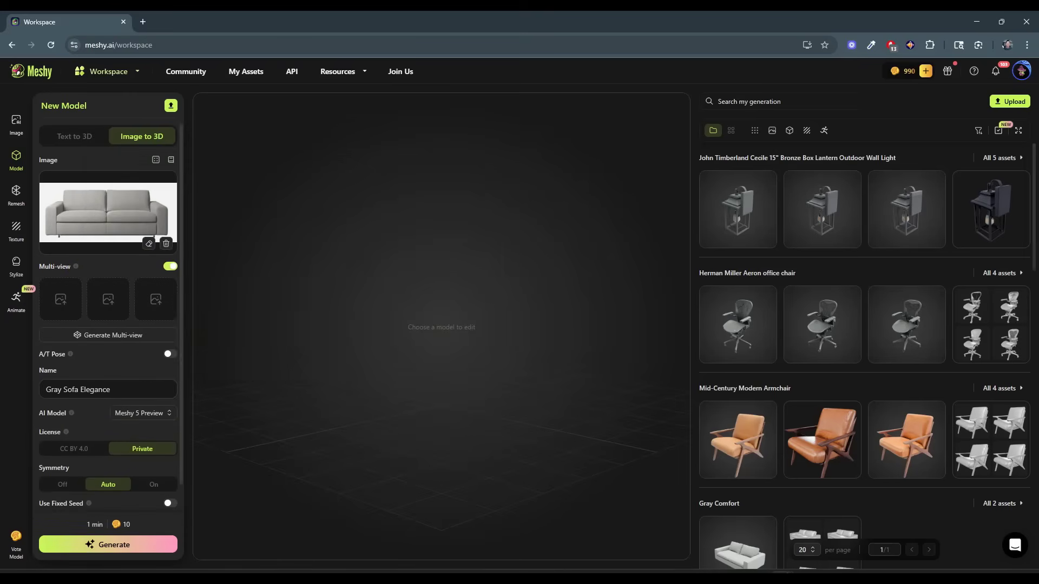
left_click_drag(325, 363, 60, 299)
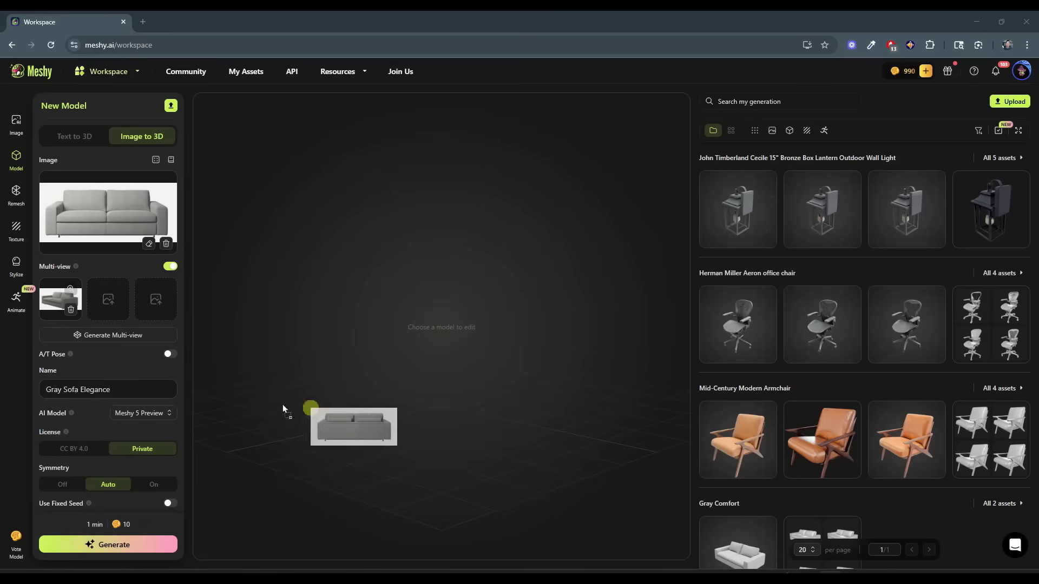
Add the rear sofa picture as the second additional view and remove the main image's background.
left_click_drag(285, 408, 104, 308)
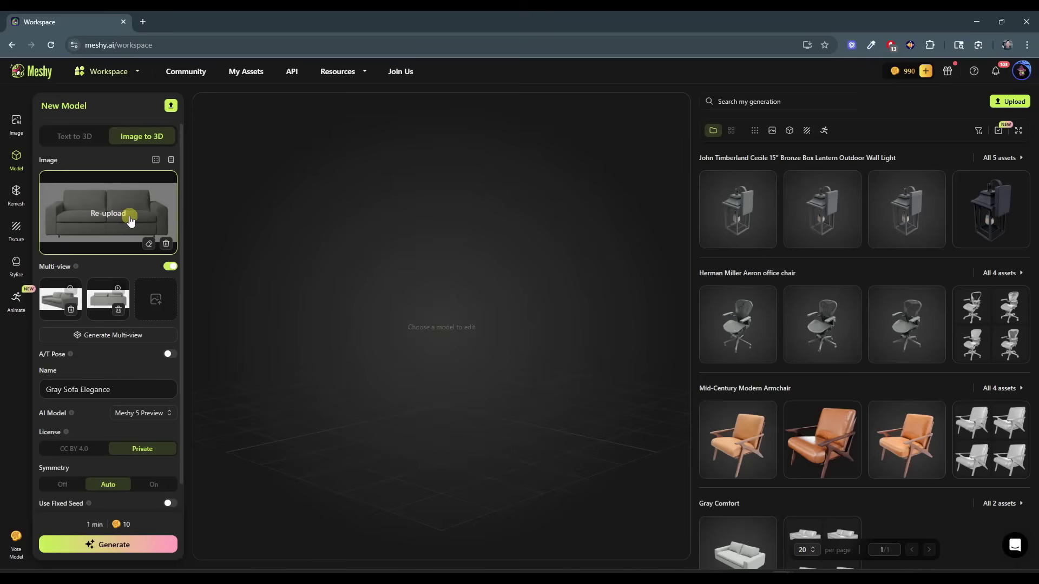
left_click(148, 245)
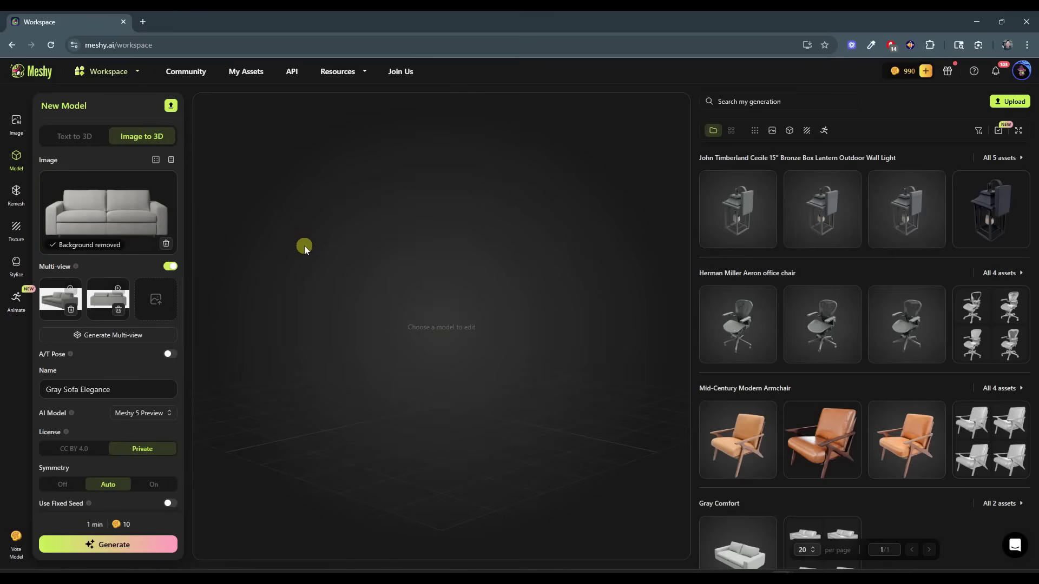
Generate the Gray Sofa Elegance drafts from the multi-view images and open the drafts for comparison.
scroll(135, 411, "down", 1)
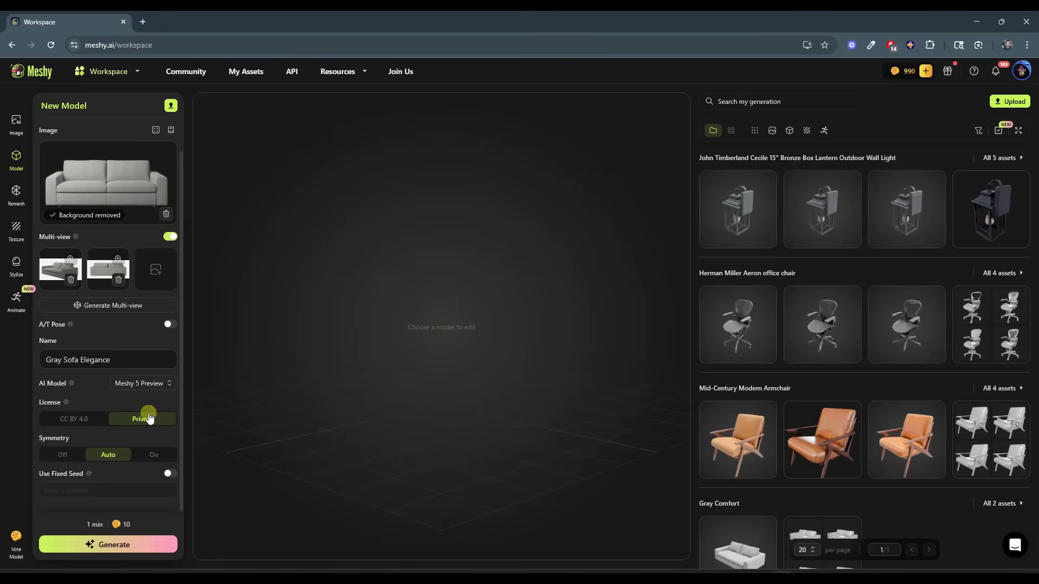
left_click(115, 547)
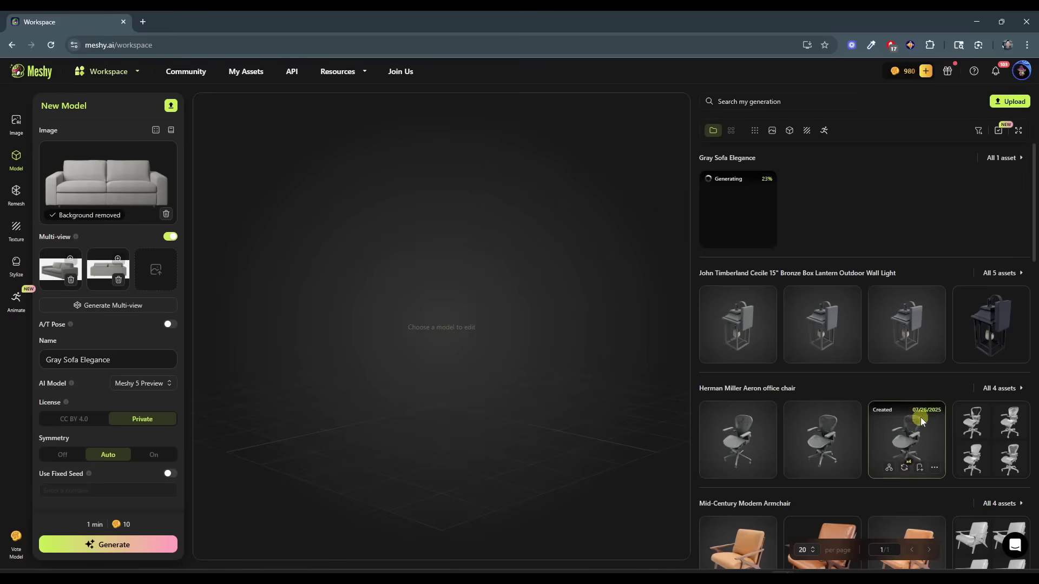
scroll(920, 417, "down", 5)
left_click(973, 278)
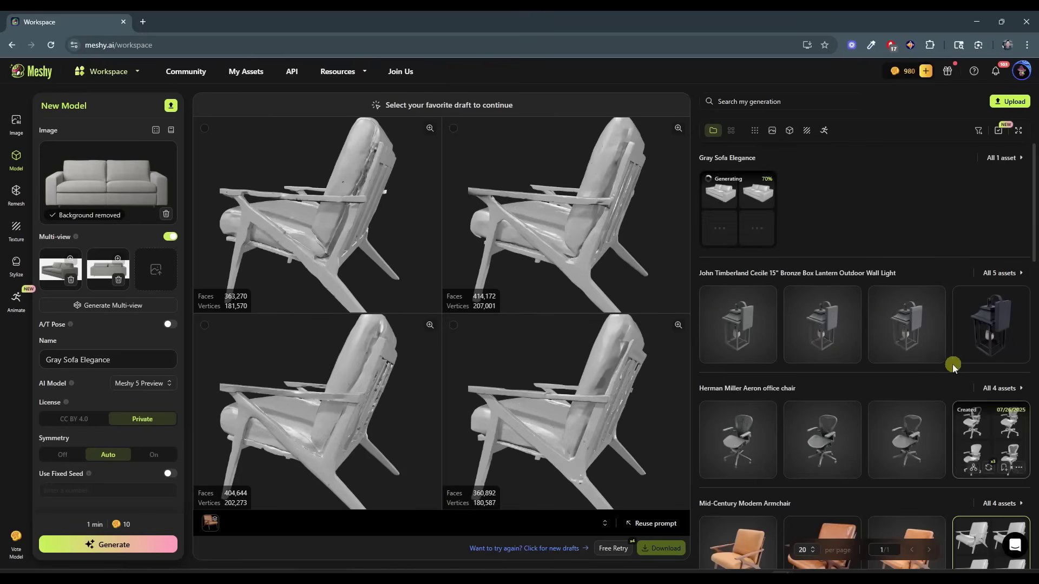
left_click(758, 197)
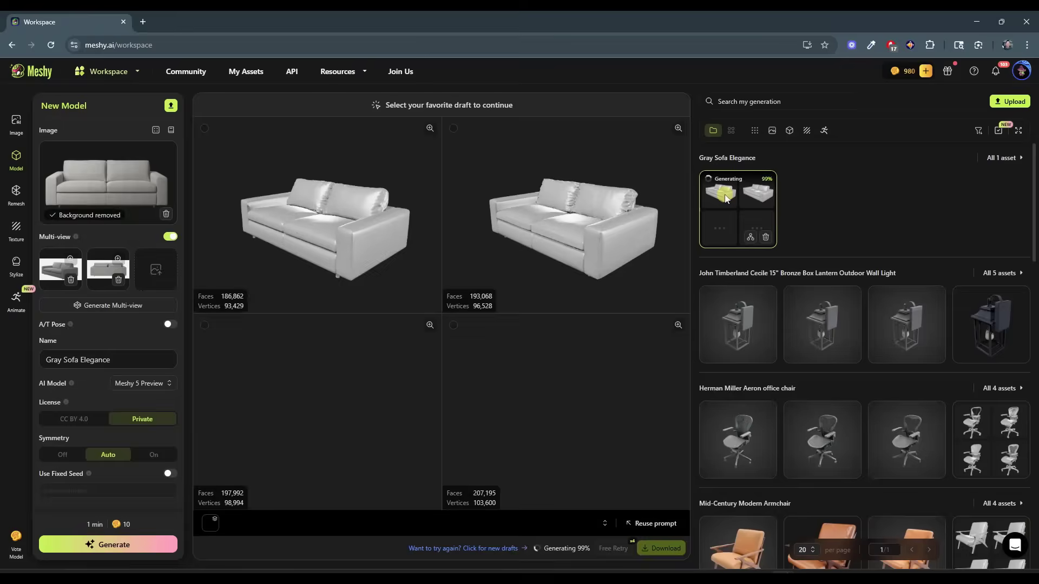
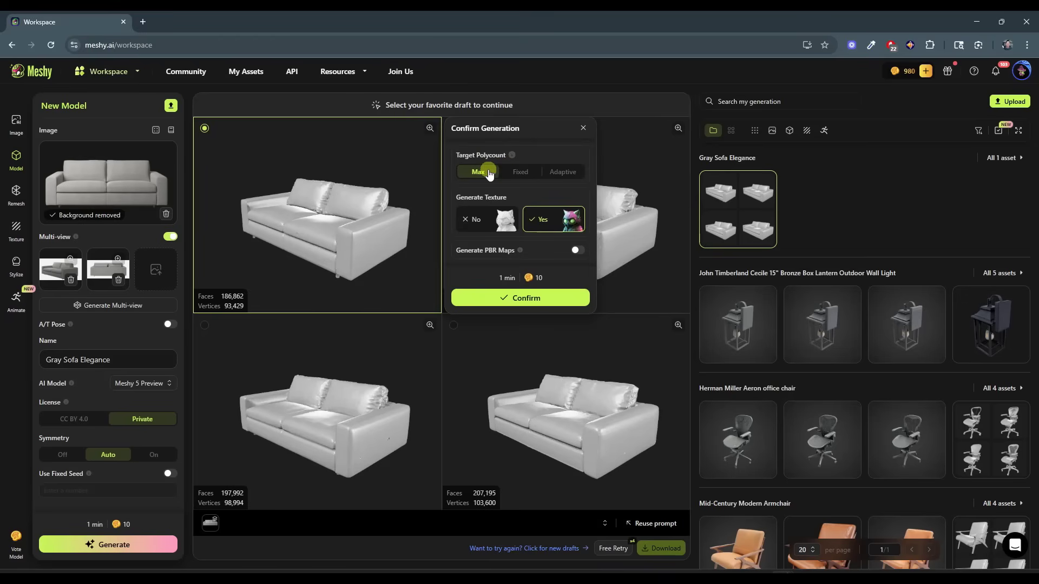
Generate the textured model from the first draft with a fixed 30K polycount, quad topology and PBR maps.
left_click(519, 173)
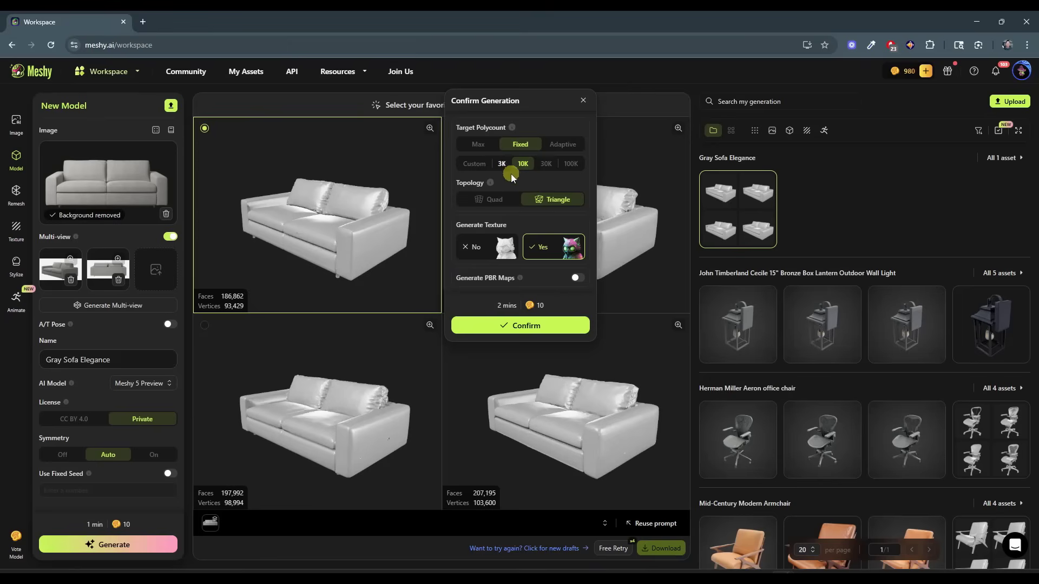
left_click(491, 200)
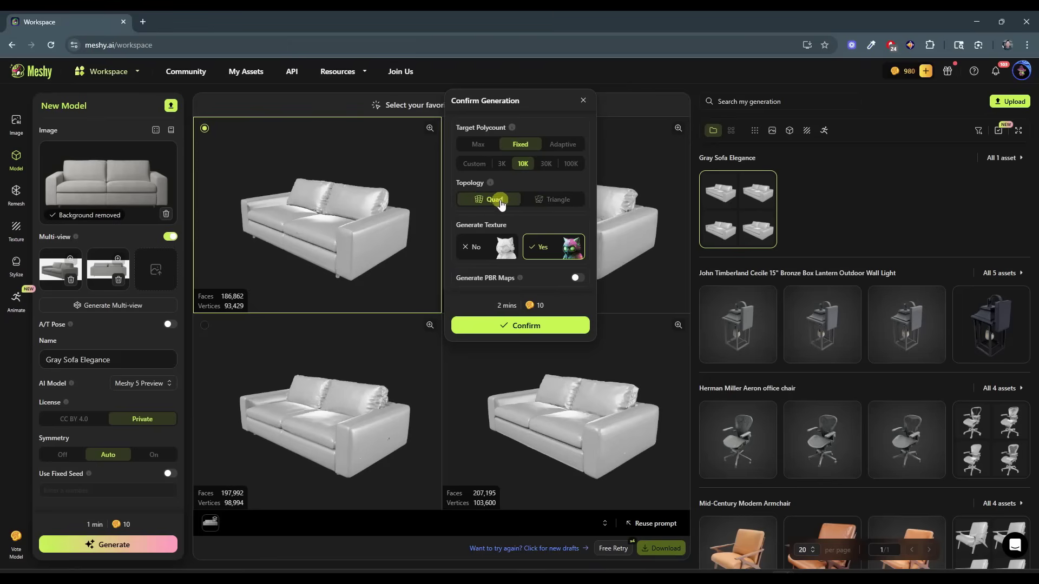
left_click(523, 164)
left_click(545, 165)
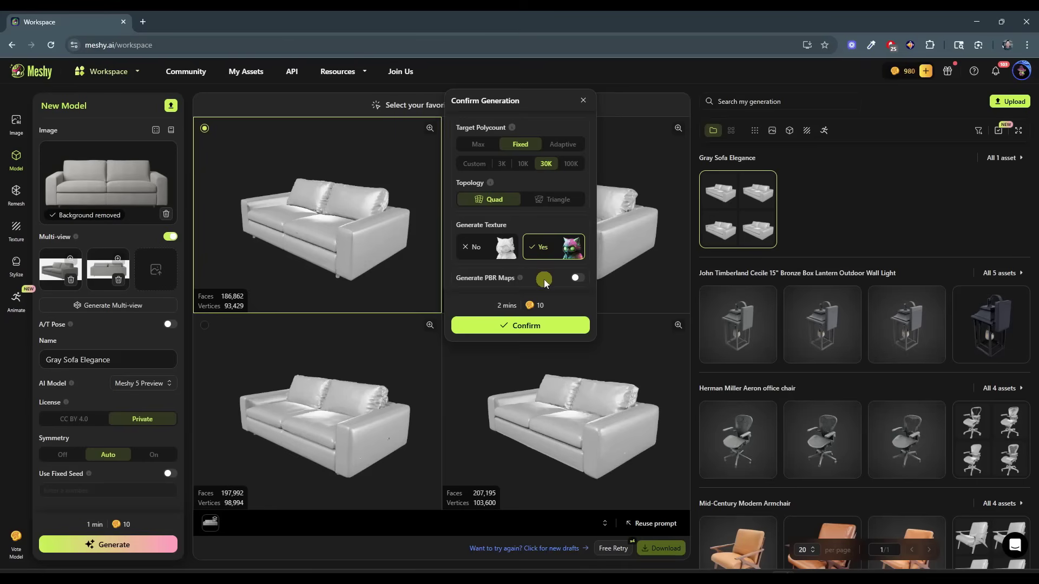
left_click(578, 278)
left_click(538, 325)
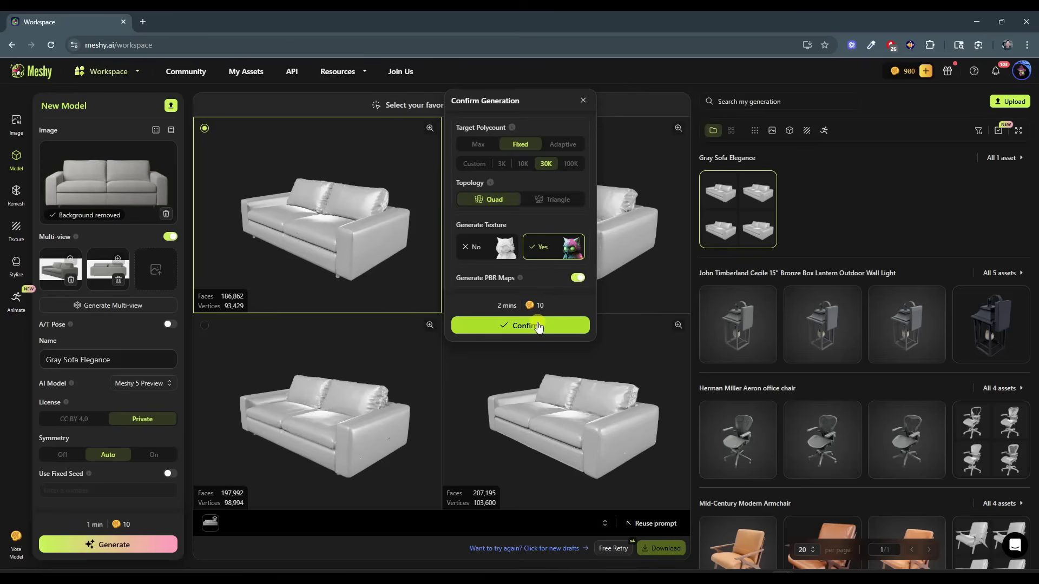
left_click(540, 306)
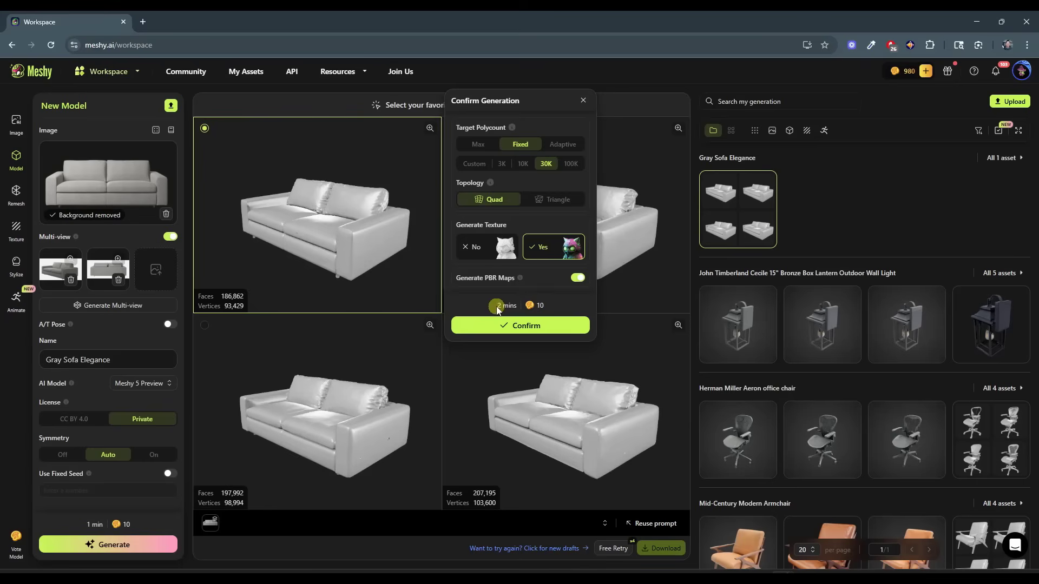
left_click(521, 326)
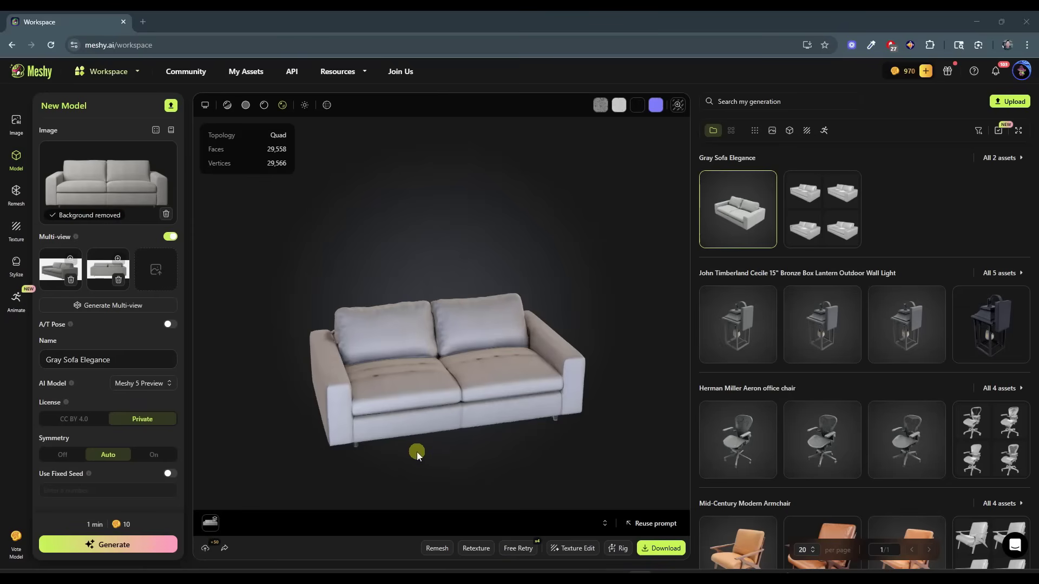
Inspect the textured sofa from several angles and compare it with its untextured drafts.
scroll(434, 448, "up", 3)
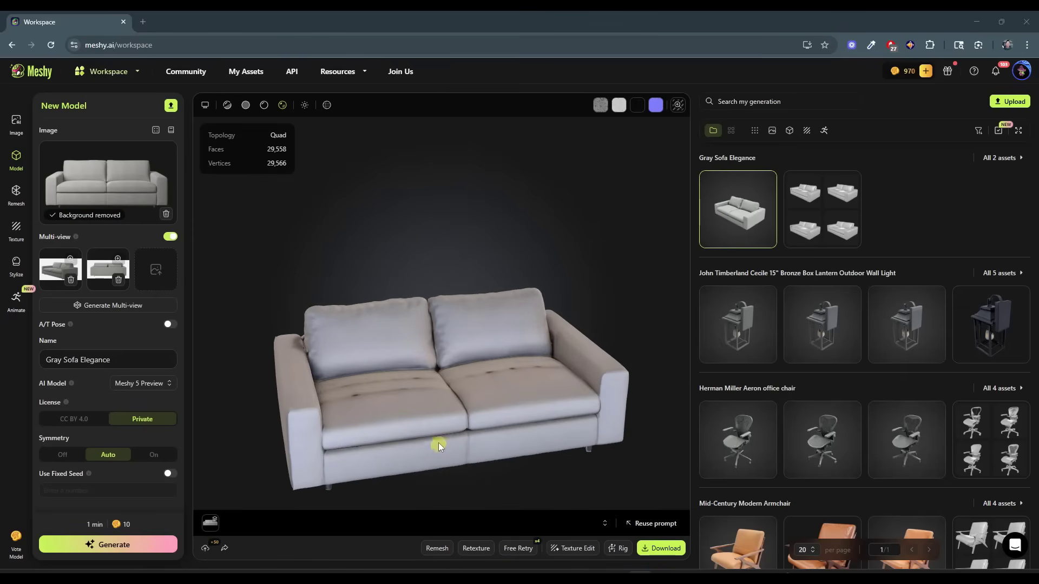
left_click_drag(460, 423, 394, 381)
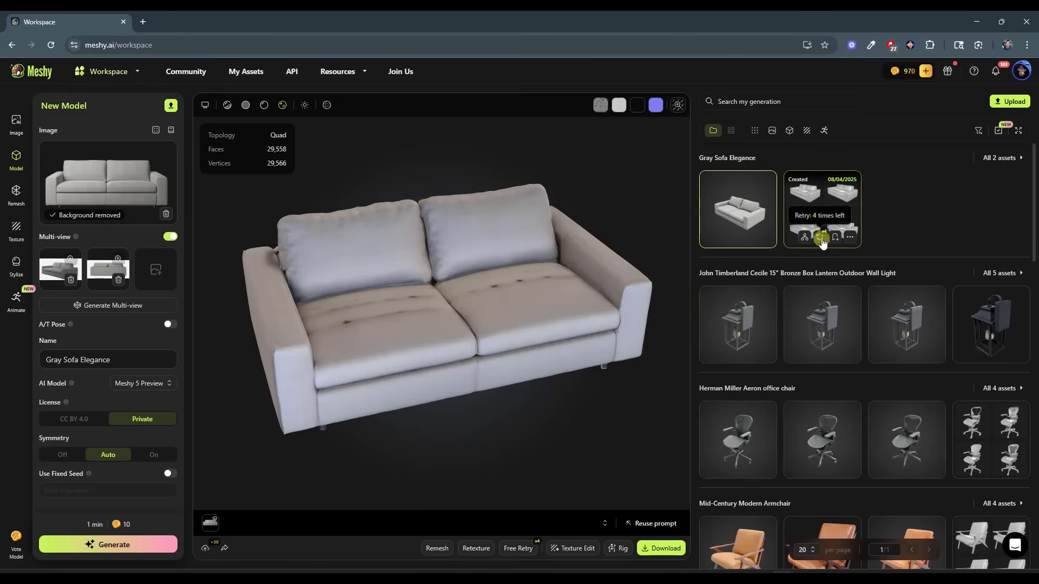
left_click(820, 230)
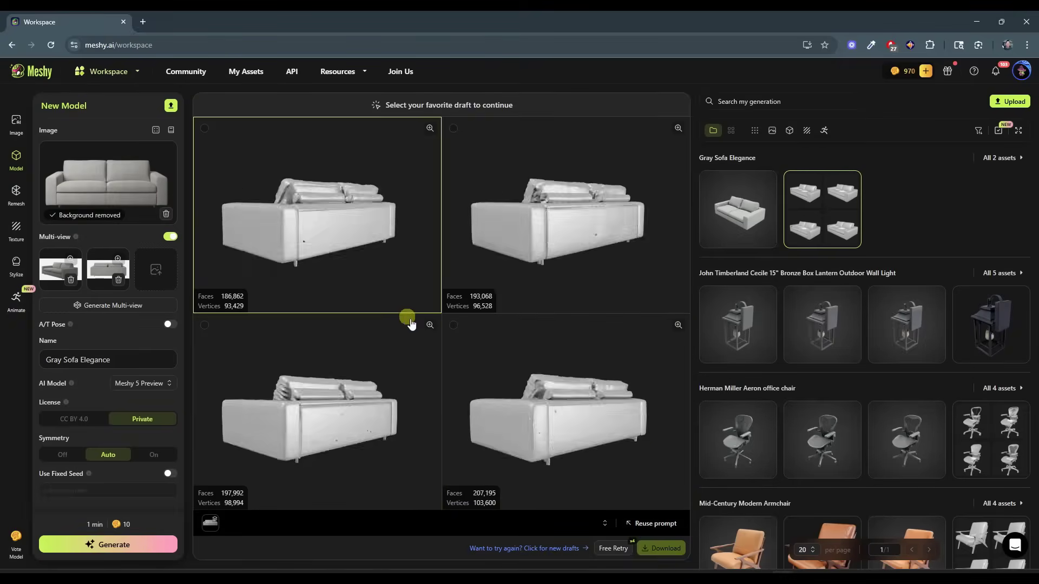
left_click(737, 210)
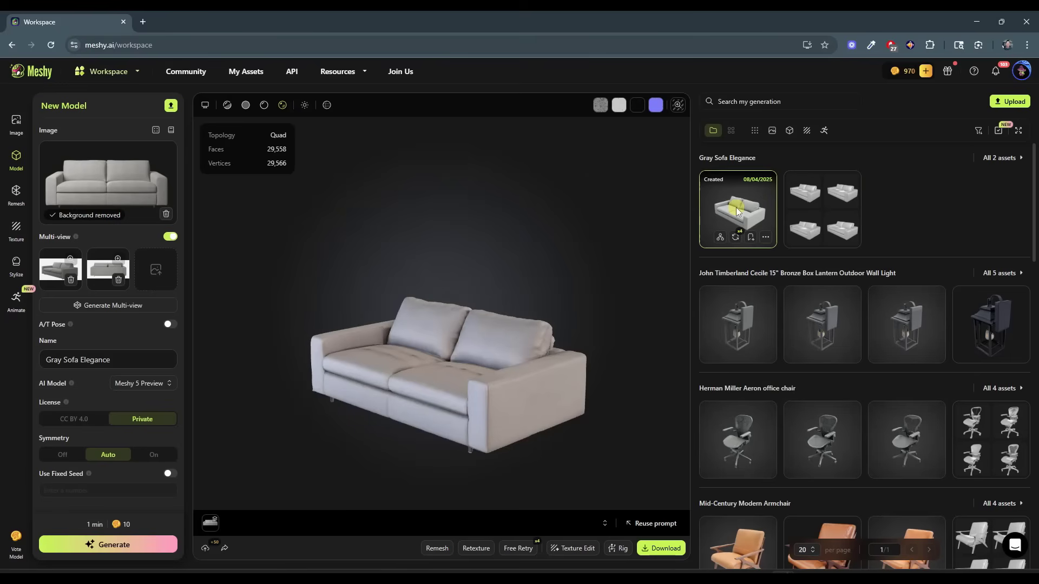
left_click_drag(433, 405, 486, 359)
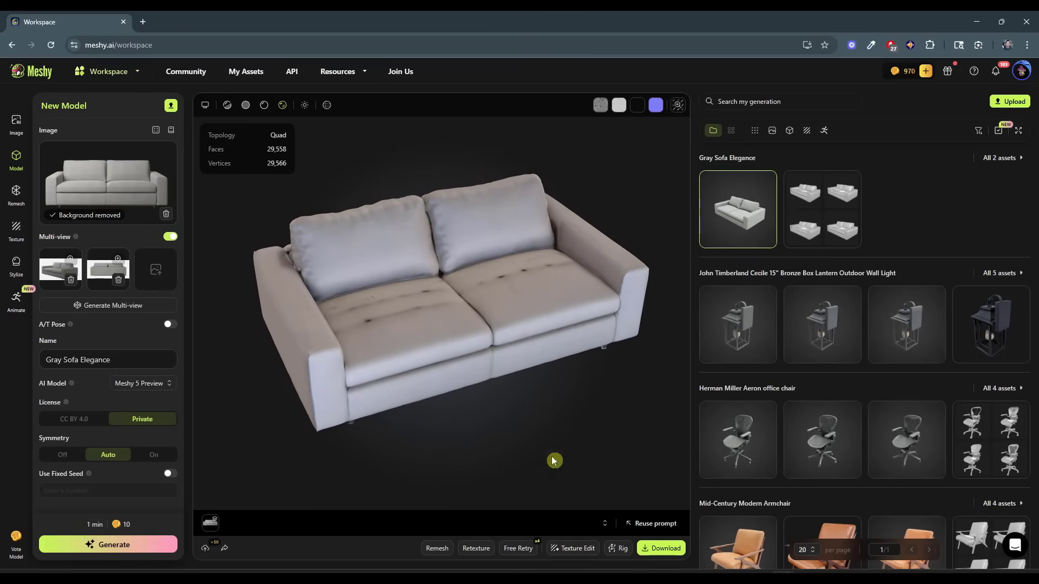
scroll(503, 364, "up", 3)
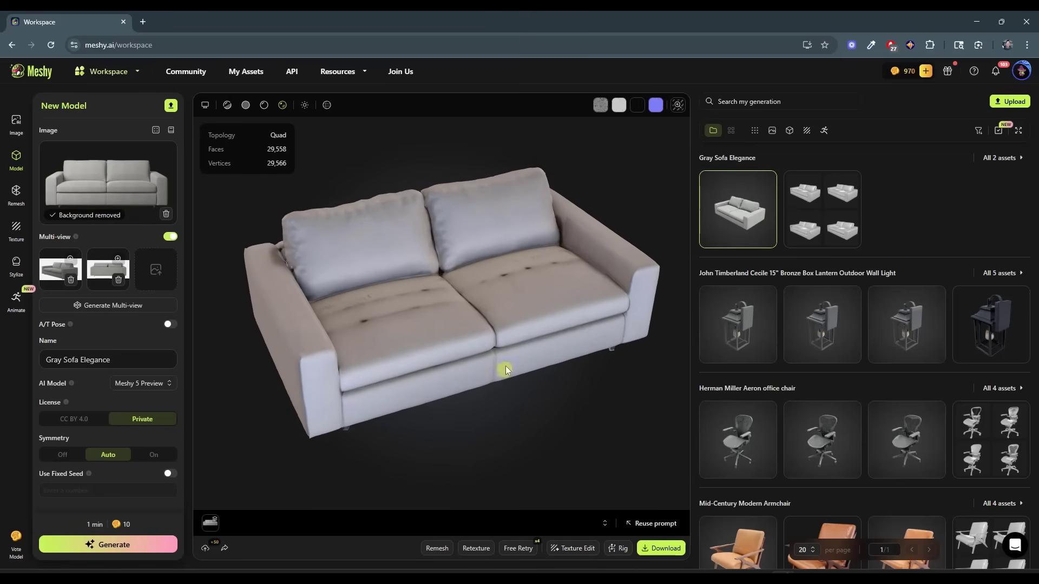
Show the wireframe to examine the sofa's quad mesh up close, and hide the wireframe again.
left_click(326, 106)
mouse_move(407, 347)
left_mouse_down()
mouse_move(417, 411)
mouse_move(470, 378)
mouse_move(556, 397)
mouse_move(417, 401)
mouse_move(424, 414)
mouse_move(381, 417)
mouse_move(410, 407)
mouse_move(255, 399)
mouse_move(303, 417)
mouse_move(355, 389)
mouse_move(427, 298)
mouse_move(430, 313)
mouse_move(466, 297)
mouse_move(397, 352)
mouse_move(453, 341)
mouse_move(378, 355)
mouse_move(381, 338)
mouse_move(439, 310)
mouse_move(428, 307)
mouse_move(405, 329)
mouse_move(399, 362)
mouse_move(388, 365)
mouse_move(483, 192)
left_mouse_up()
scroll(433, 324, "down", 3)
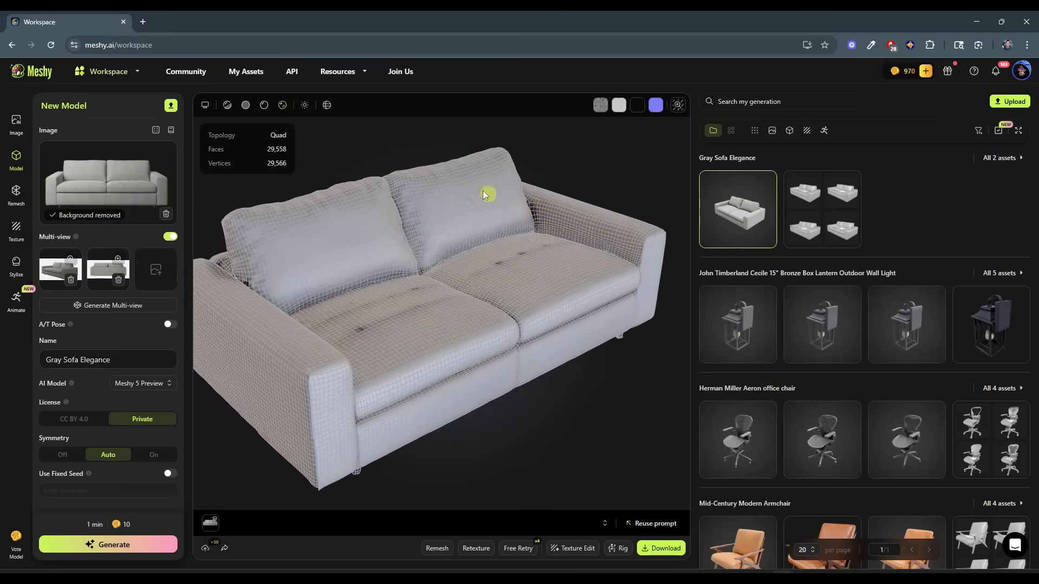
left_click(325, 106)
Review the sofa's individual texture maps on the model, including the normal map, and view the flattened base color texture.
left_click(263, 106)
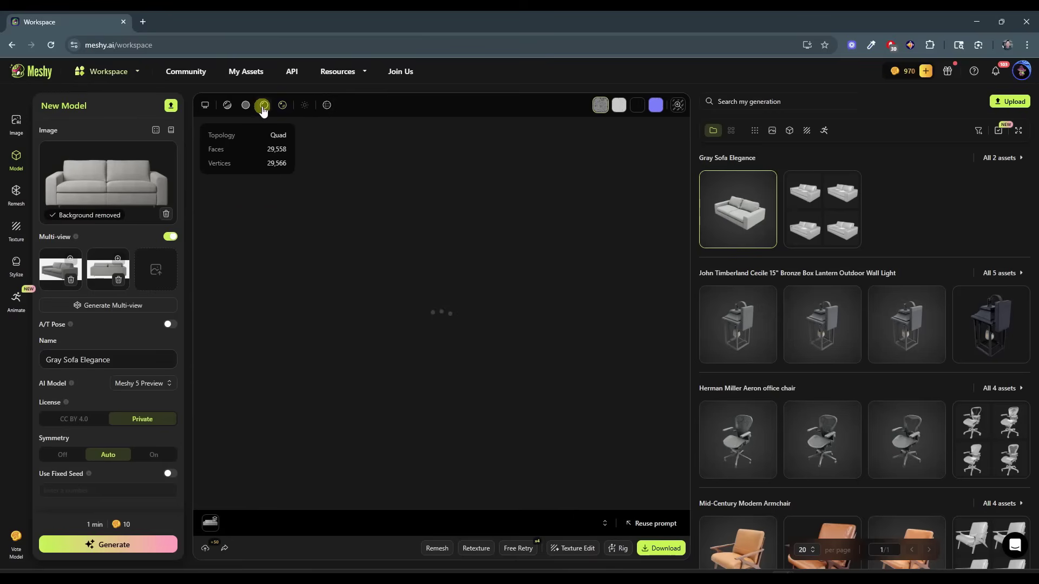
left_click(282, 105)
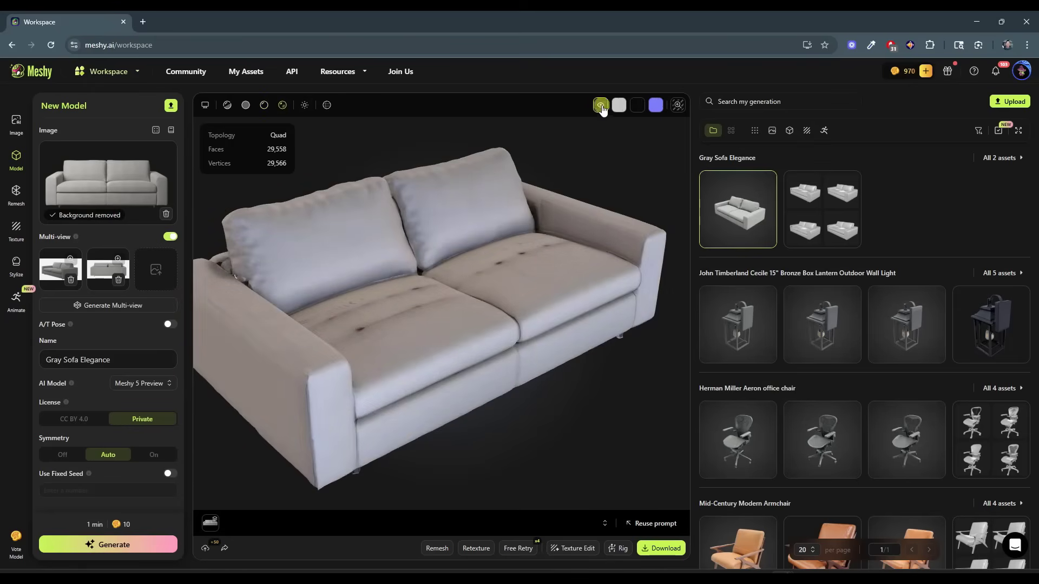
left_click(618, 105)
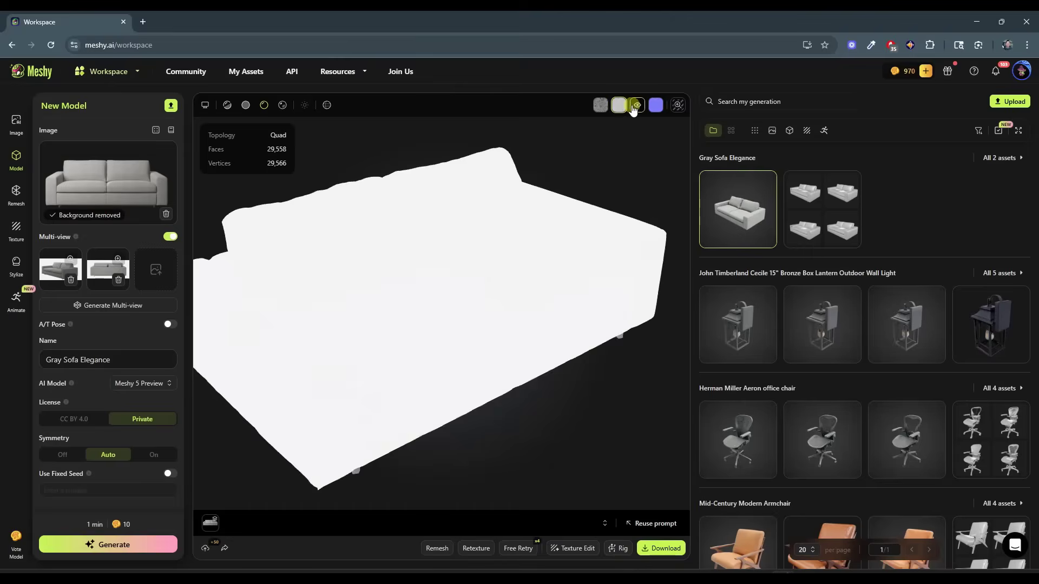
left_click(653, 106)
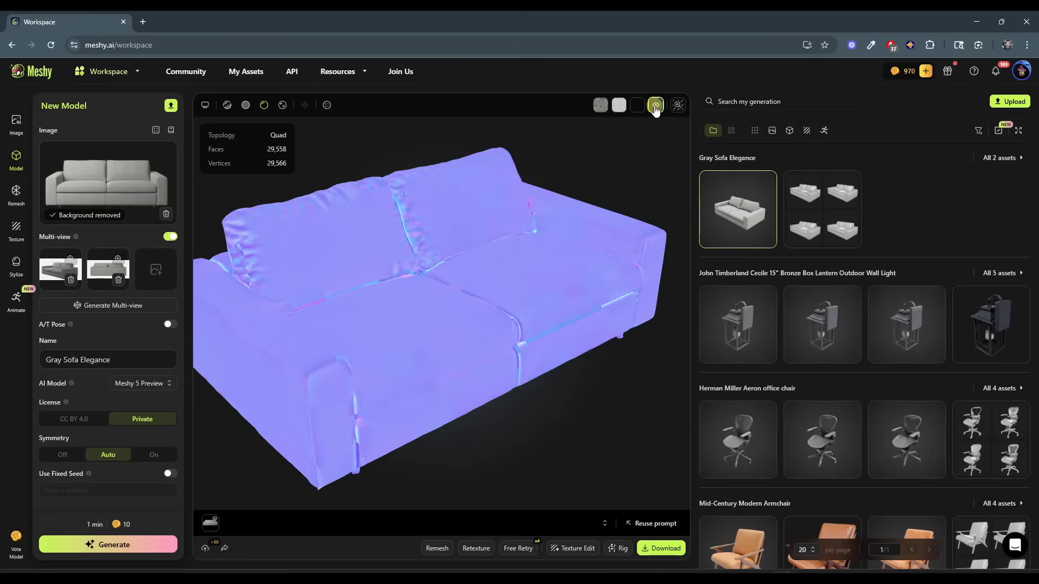
left_click(599, 106)
left_click(678, 105)
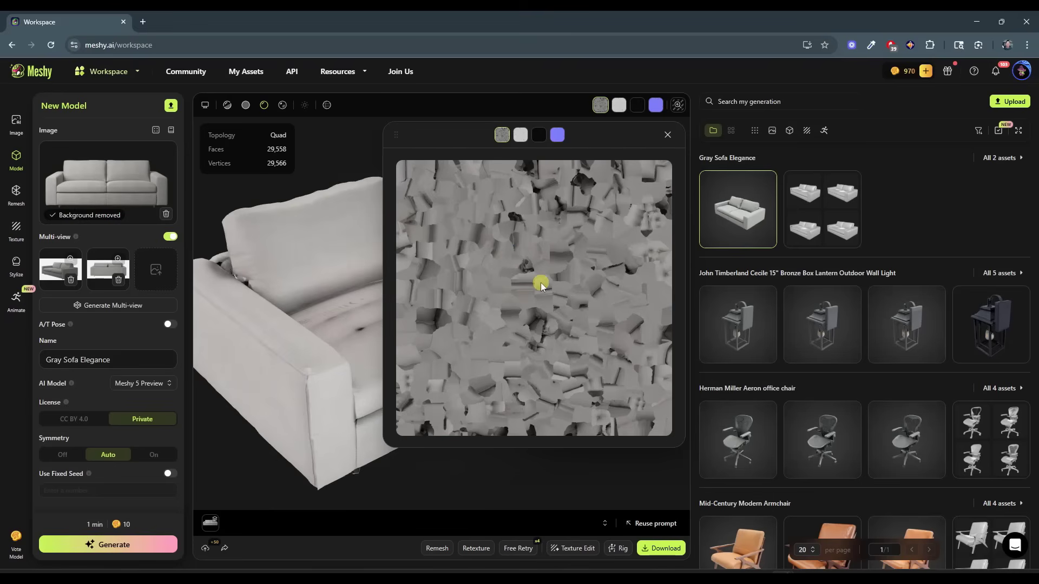
left_click(668, 137)
Examine the seat cushions' base color texture for dark spots and marks.
left_click_drag(531, 313, 472, 356)
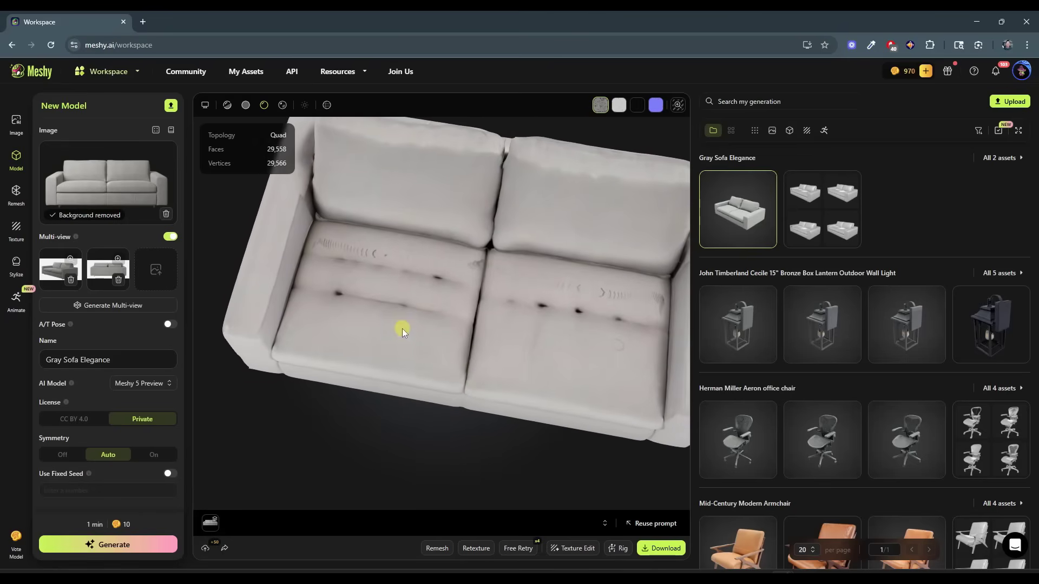
left_click_drag(401, 328, 481, 341)
scroll(443, 287, "down", 5)
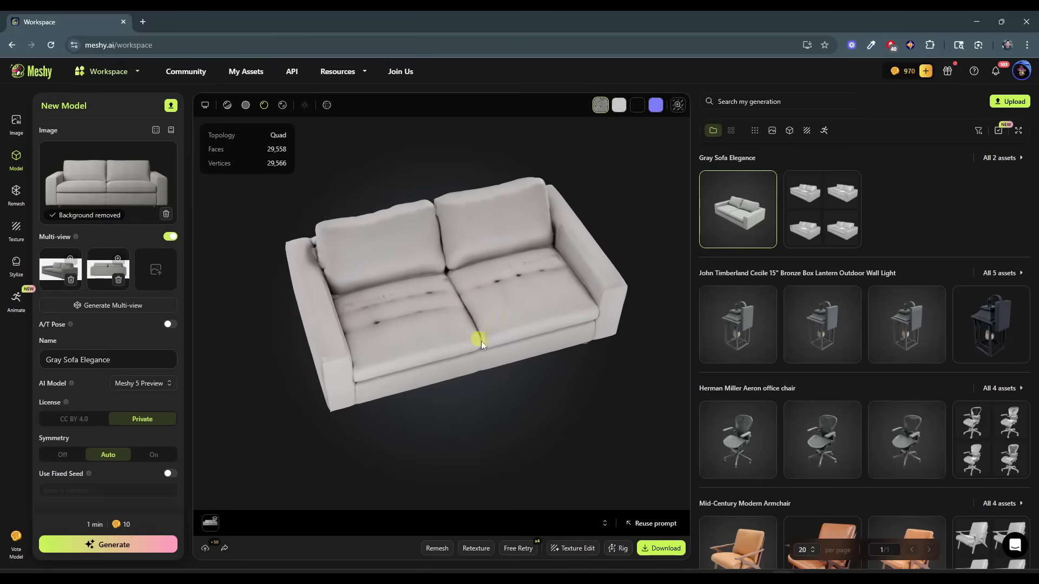
Open the sofa in Texture Edit and heal the dark crease and spots across one seat cushion with a size 50 brush.
left_click(569, 549)
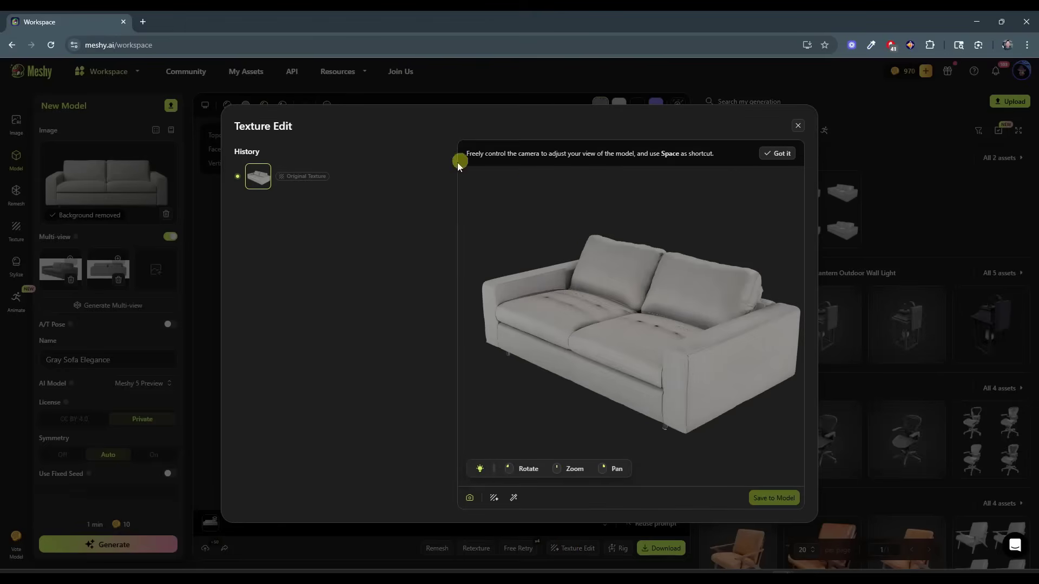
scroll(672, 430, "up", 5)
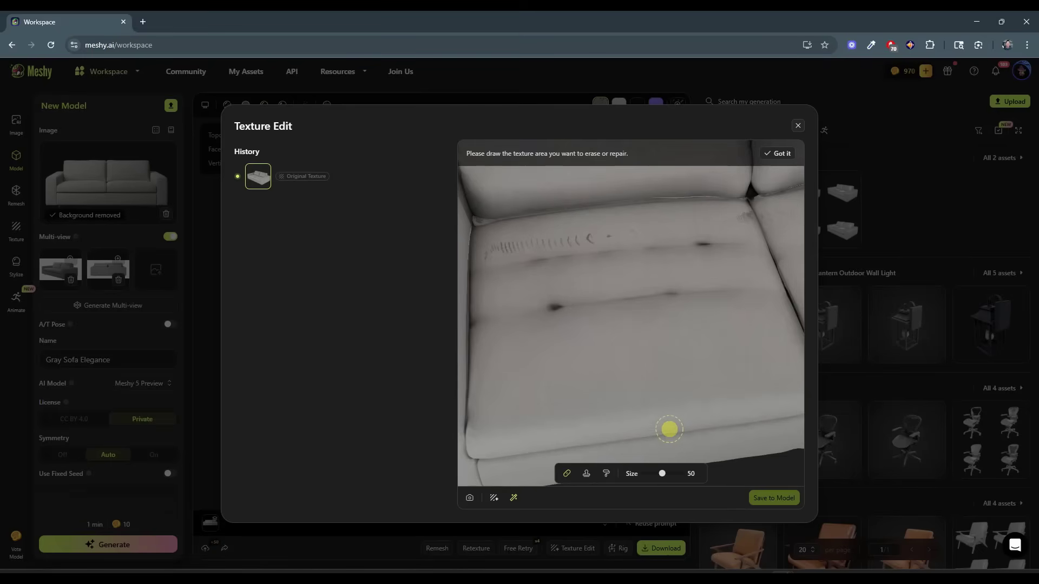
left_click(492, 498)
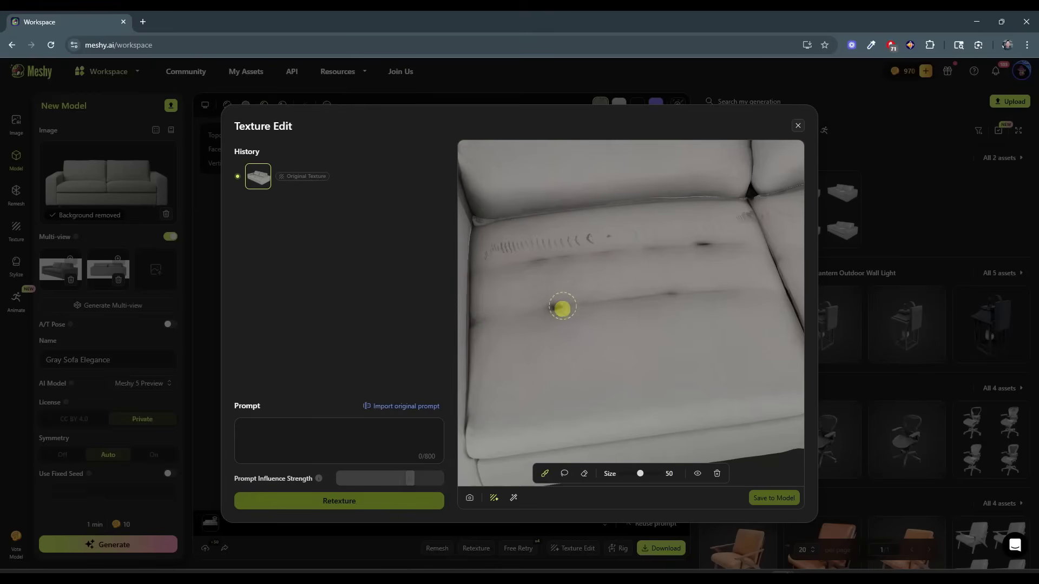
left_click(513, 499)
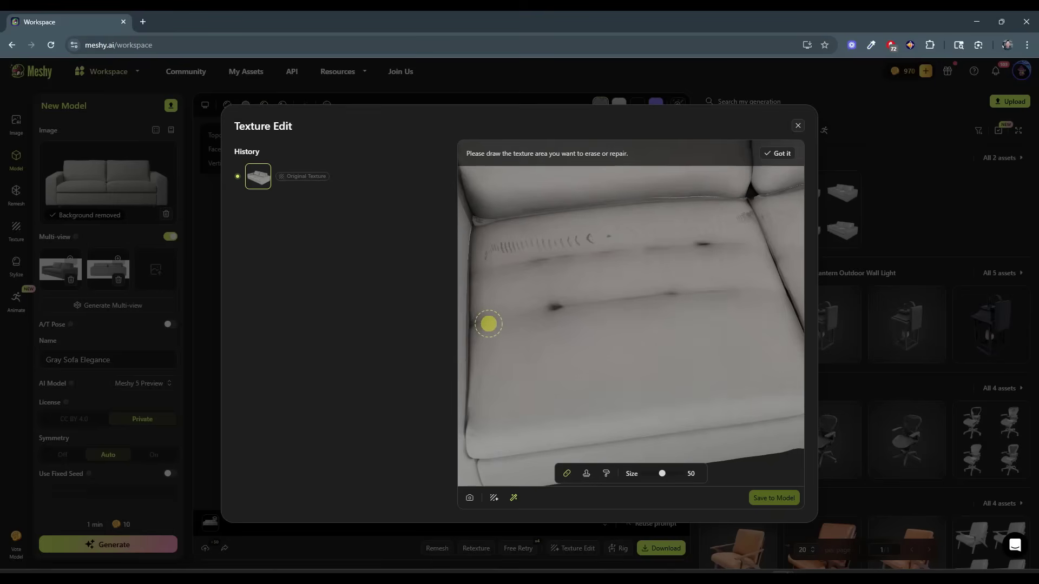
mouse_move(487, 322)
left_mouse_down()
mouse_move(646, 296)
mouse_move(770, 290)
left_mouse_up()
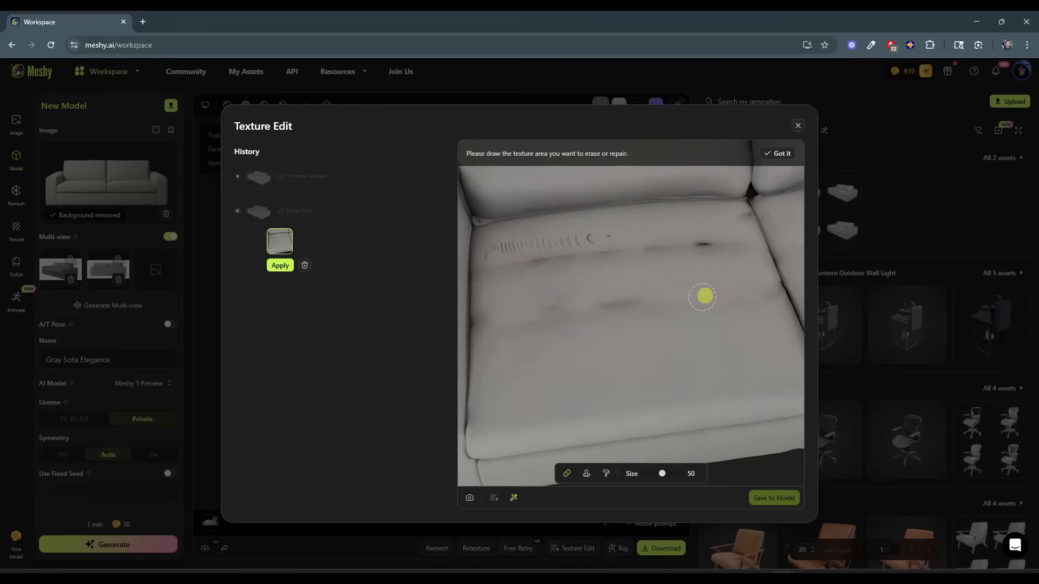
left_click_drag(568, 311, 654, 299)
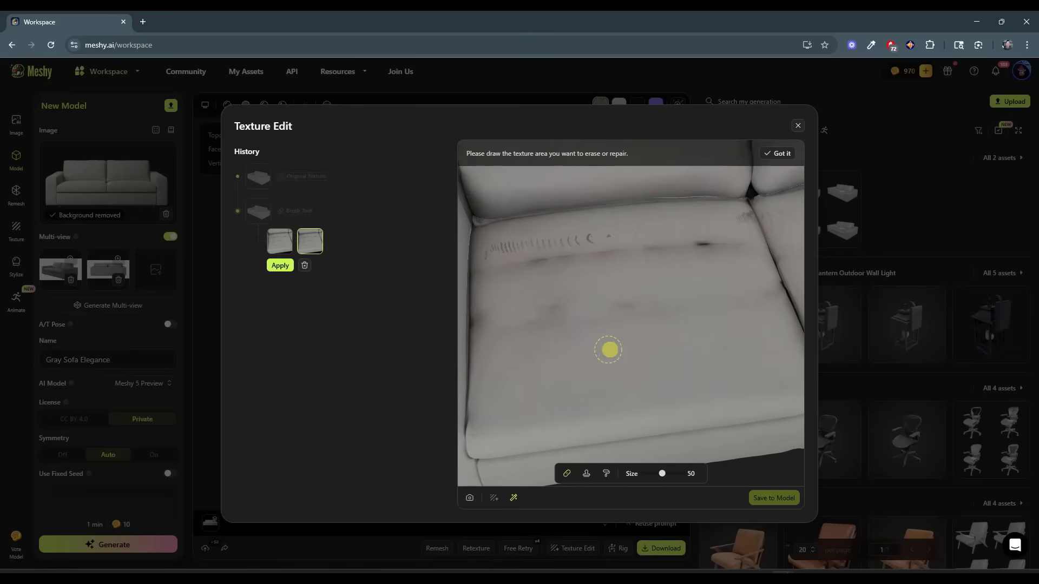
right_click(624, 339)
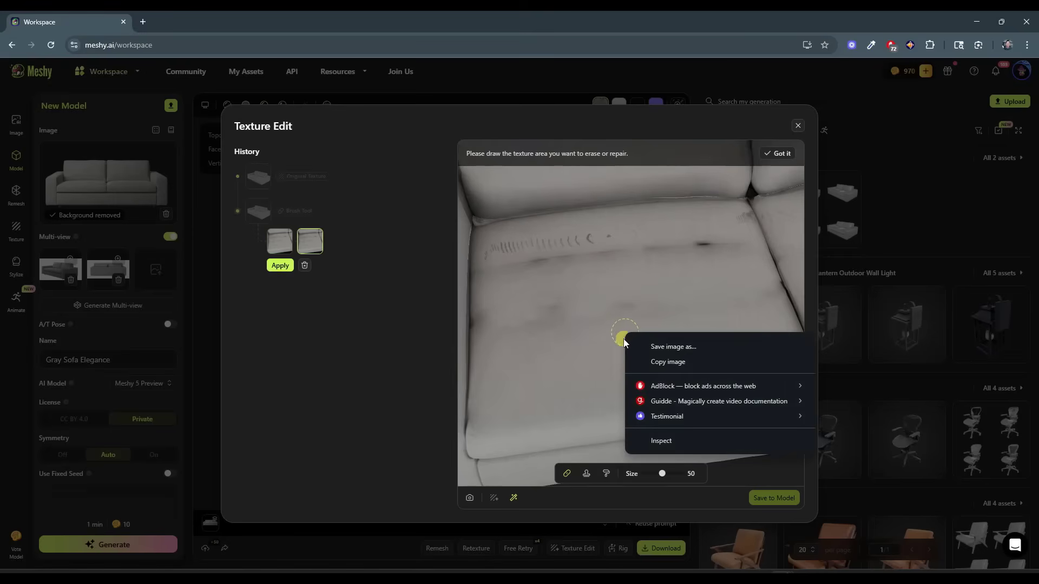
left_click(601, 297)
left_click(594, 303)
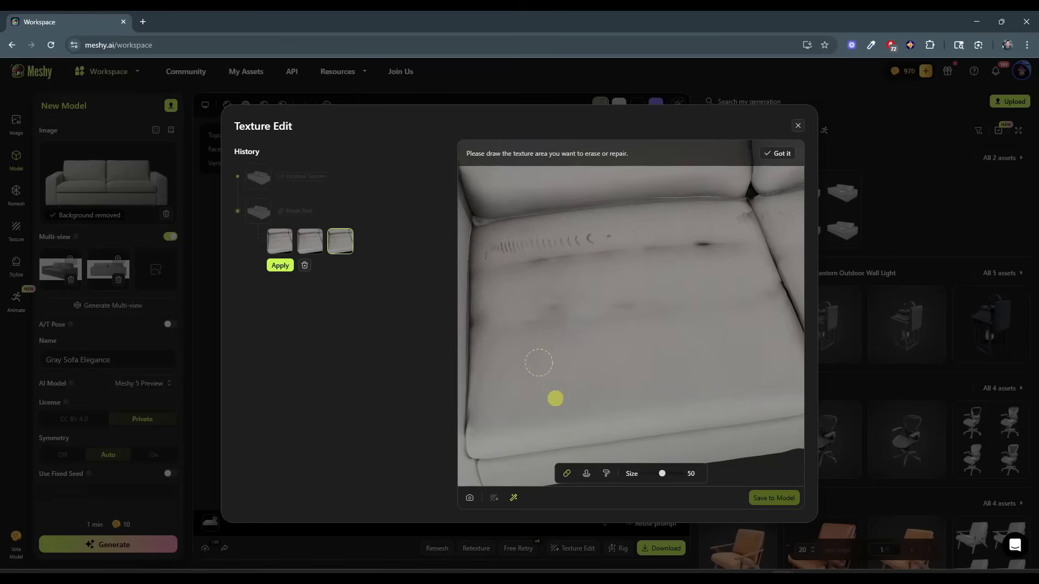
Stamp clean fabric over the creases and stitch marks on the left seat cushion at size 50 and blur 50, and apply the strokes.
left_click(587, 474)
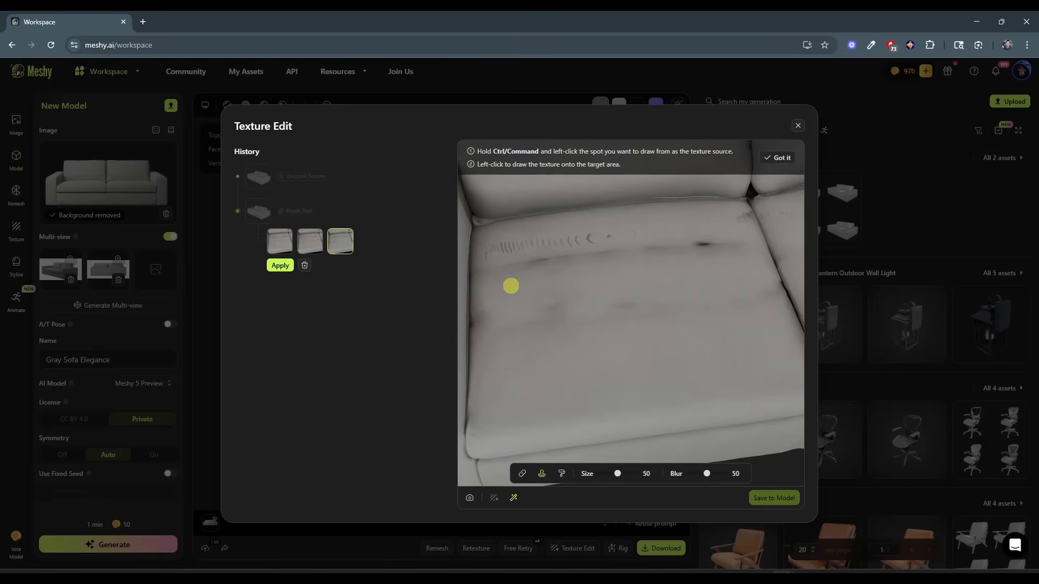
left_click_drag(494, 269, 731, 246)
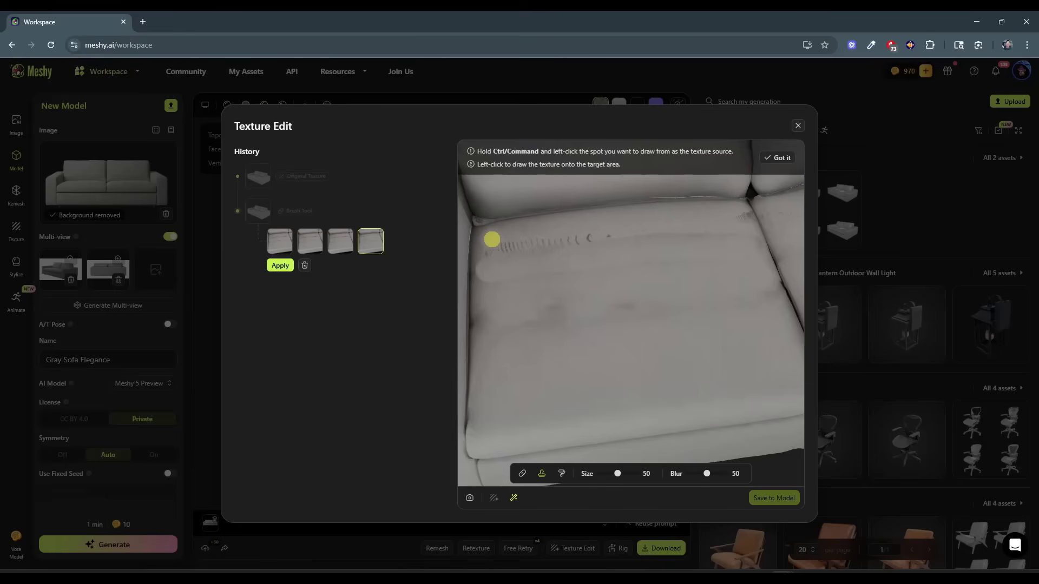
mouse_move(487, 249)
left_mouse_down()
mouse_move(534, 245)
mouse_move(524, 252)
mouse_move(493, 234)
mouse_move(486, 249)
mouse_move(661, 225)
left_mouse_up()
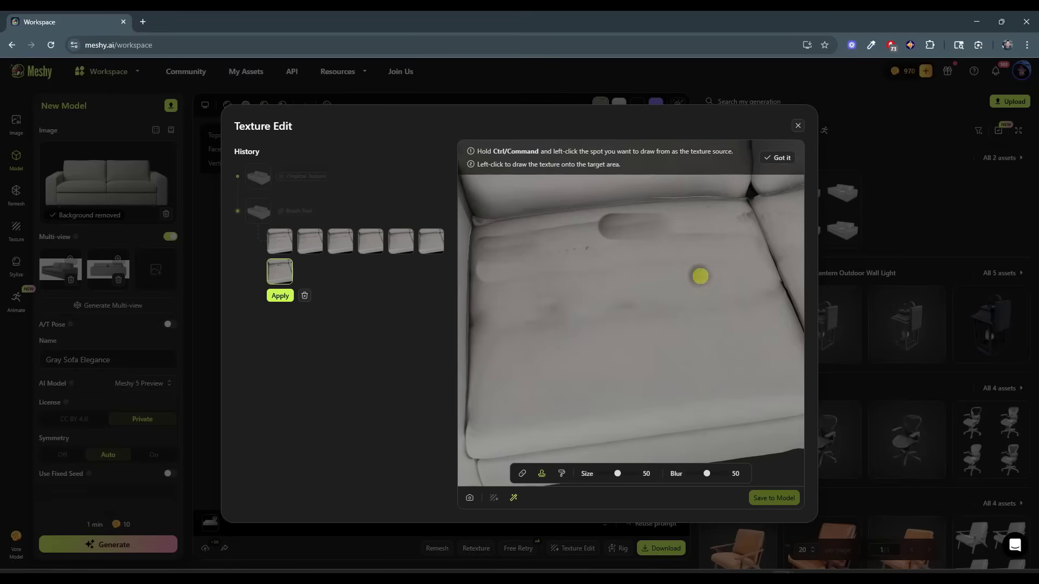
mouse_move(676, 225)
left_mouse_down()
mouse_move(591, 224)
mouse_move(519, 241)
mouse_move(633, 236)
mouse_move(552, 246)
mouse_move(595, 241)
mouse_move(613, 230)
mouse_move(584, 235)
mouse_move(604, 226)
mouse_move(502, 240)
mouse_move(487, 252)
mouse_move(533, 254)
left_mouse_up()
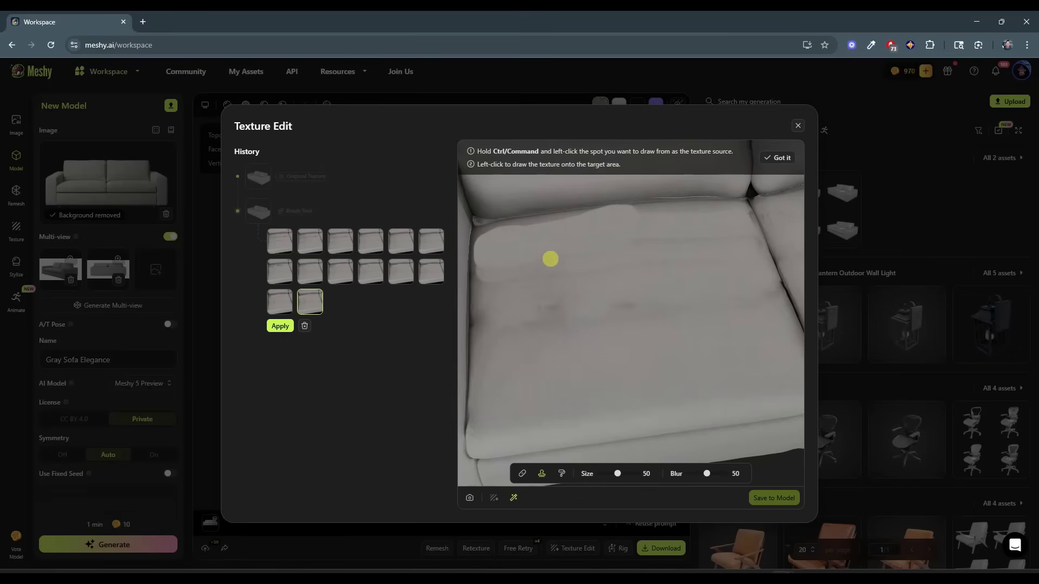
left_click(280, 325)
right_click(630, 303)
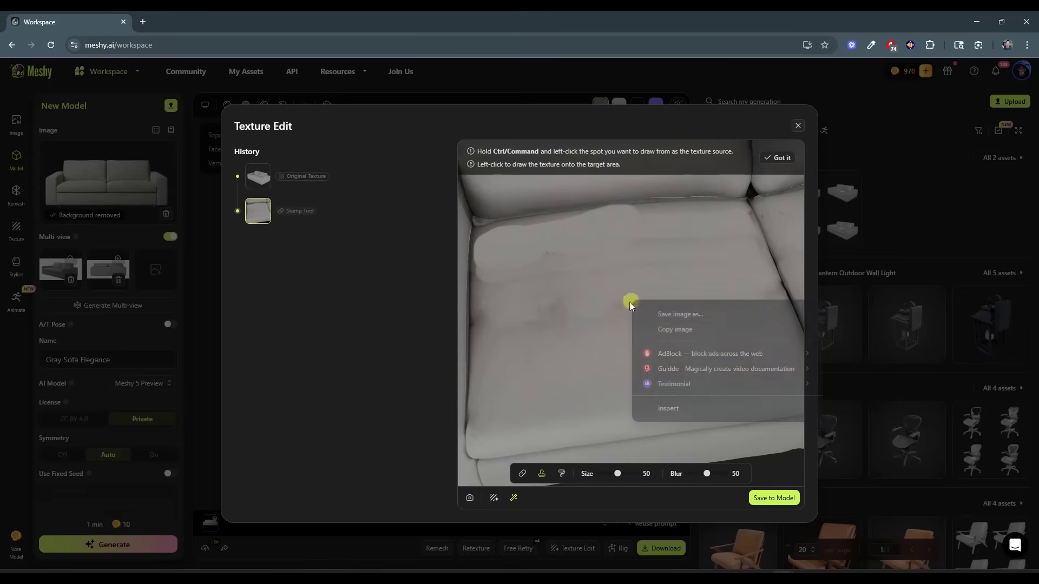
left_click(582, 314)
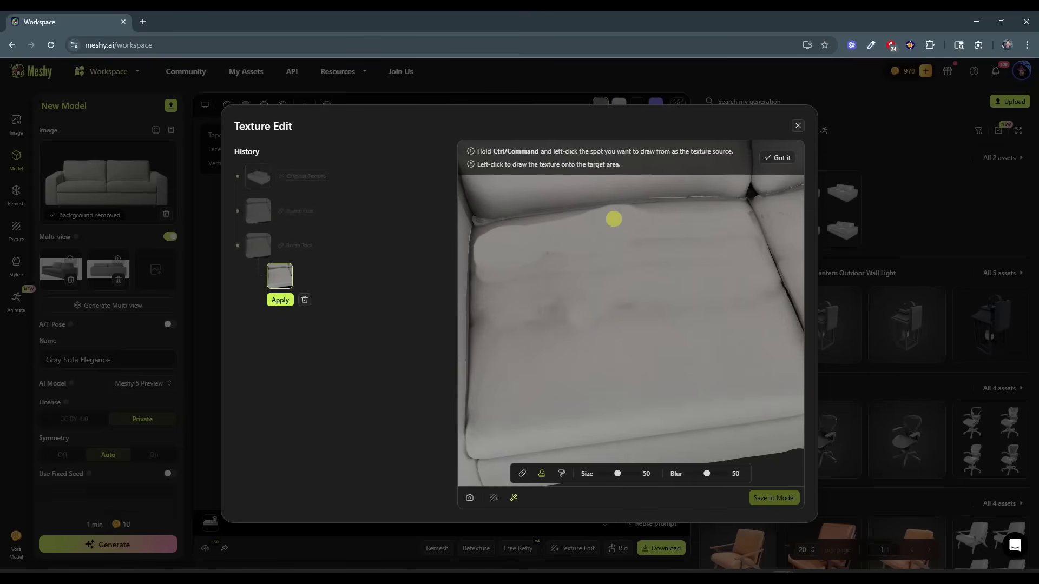
Try to heal the remaining patches on the left seat cushion with a size 50 brush, and discard the pending strokes.
left_click(469, 498)
scroll(538, 309, "down", 5)
left_click_drag(530, 300, 742, 267)
scroll(754, 276, "up", 5)
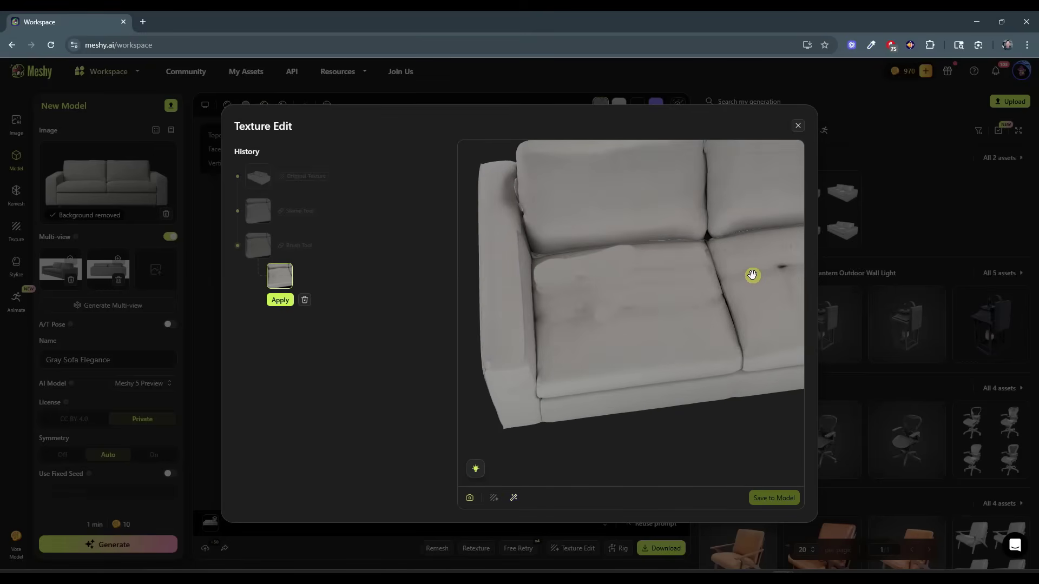
left_click(513, 498)
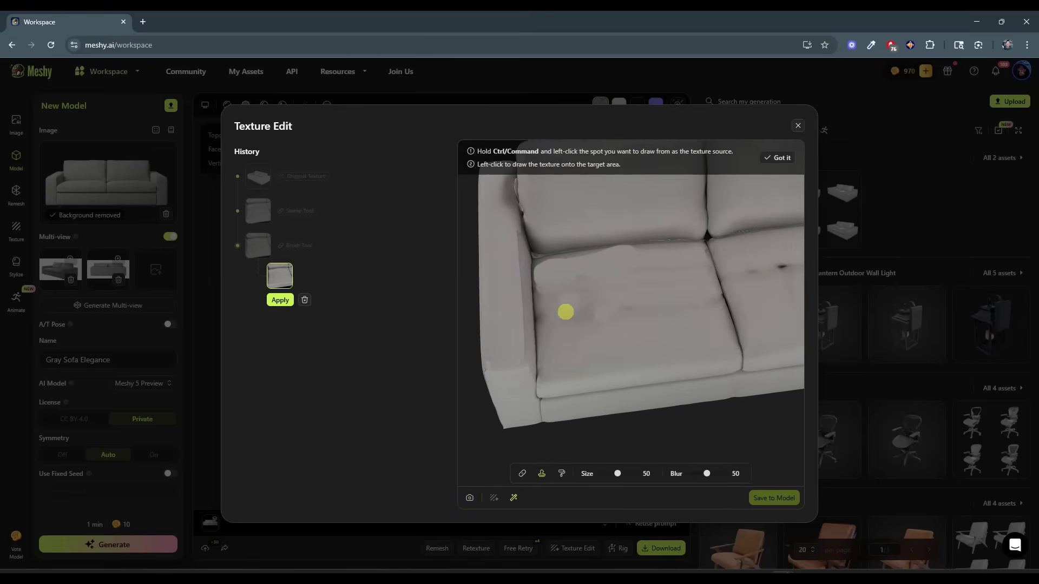
left_click(522, 473)
mouse_move(559, 292)
left_mouse_down()
mouse_move(548, 278)
mouse_move(563, 269)
mouse_move(696, 260)
mouse_move(584, 278)
mouse_move(703, 287)
mouse_move(671, 302)
mouse_move(563, 308)
mouse_move(554, 320)
mouse_move(702, 319)
mouse_move(548, 337)
left_mouse_up()
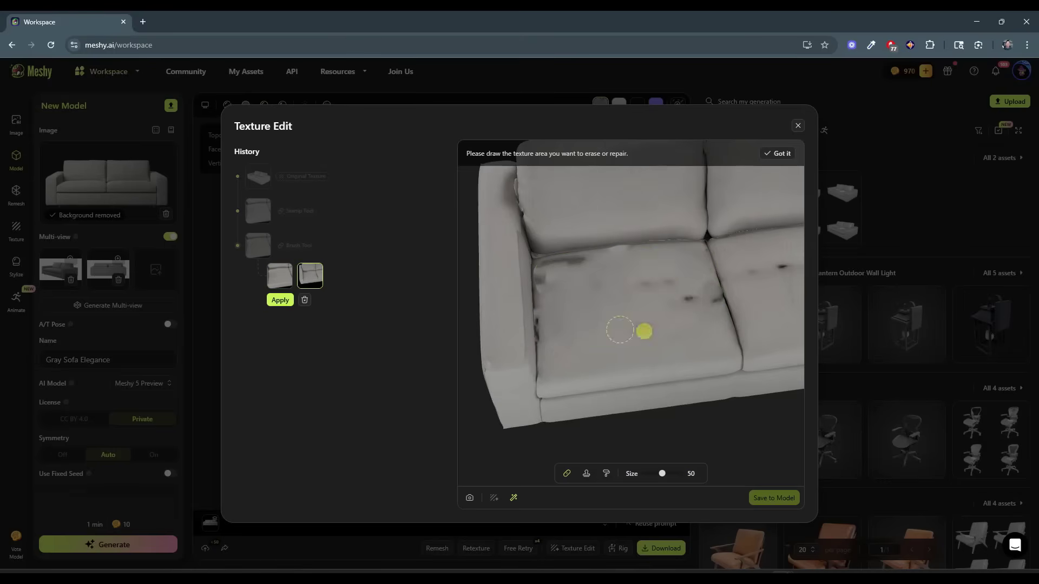
left_click(305, 301)
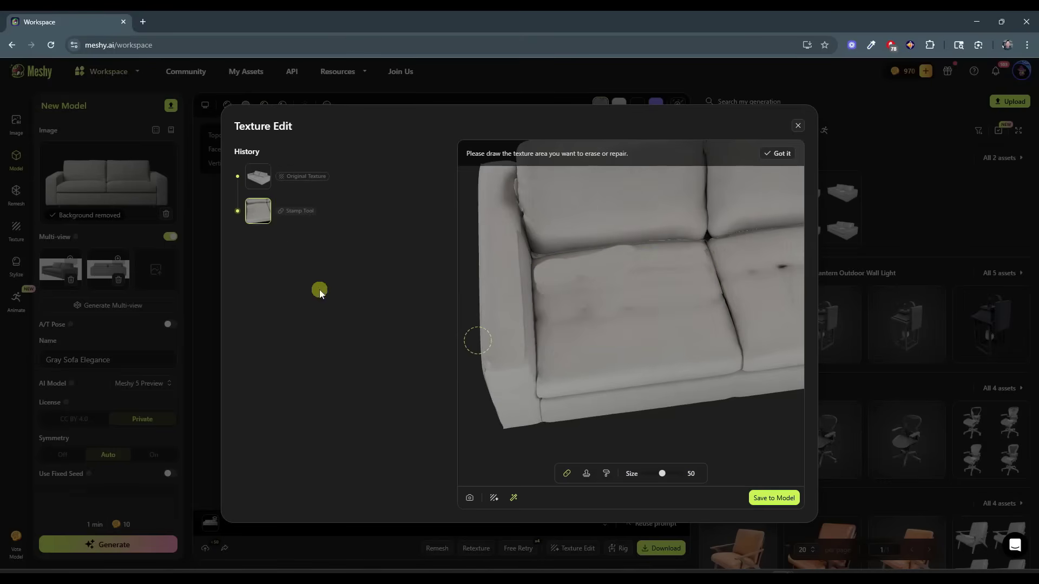
Return to the original texture, stamp clean fabric over the left seat cushion's creases and spots at size 50 and blur 50, and apply the strokes.
left_click(257, 181)
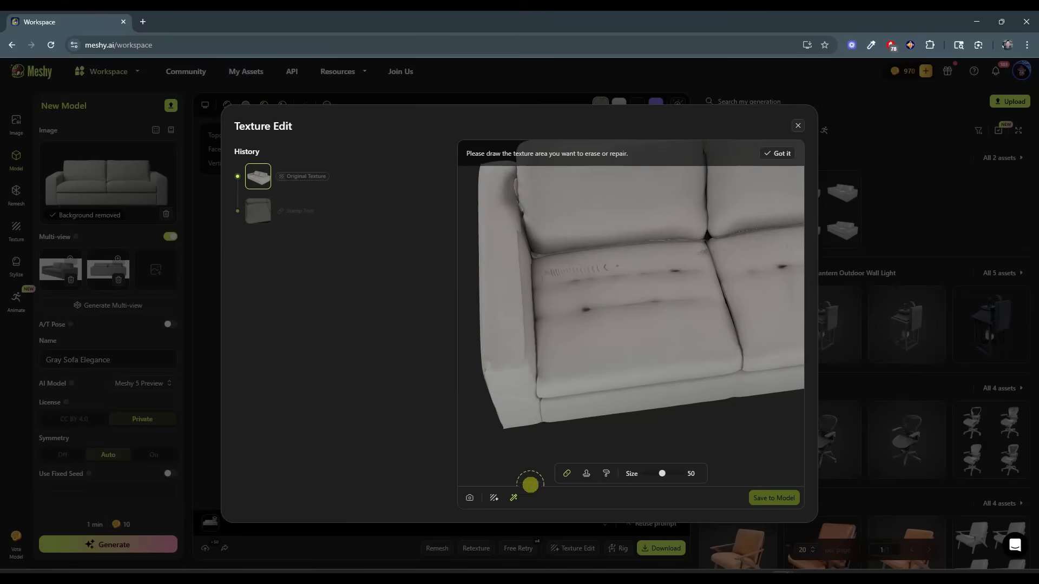
left_click(586, 473)
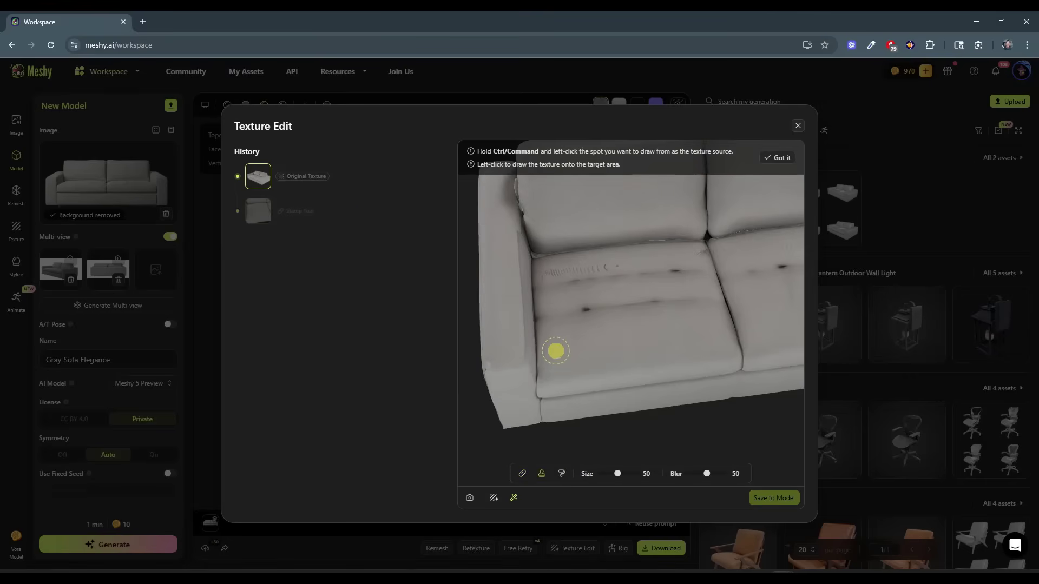
left_click(555, 350, "ctrl")
mouse_move(555, 351)
left_mouse_down()
mouse_move(706, 303)
mouse_move(614, 277)
mouse_move(547, 278)
left_mouse_up()
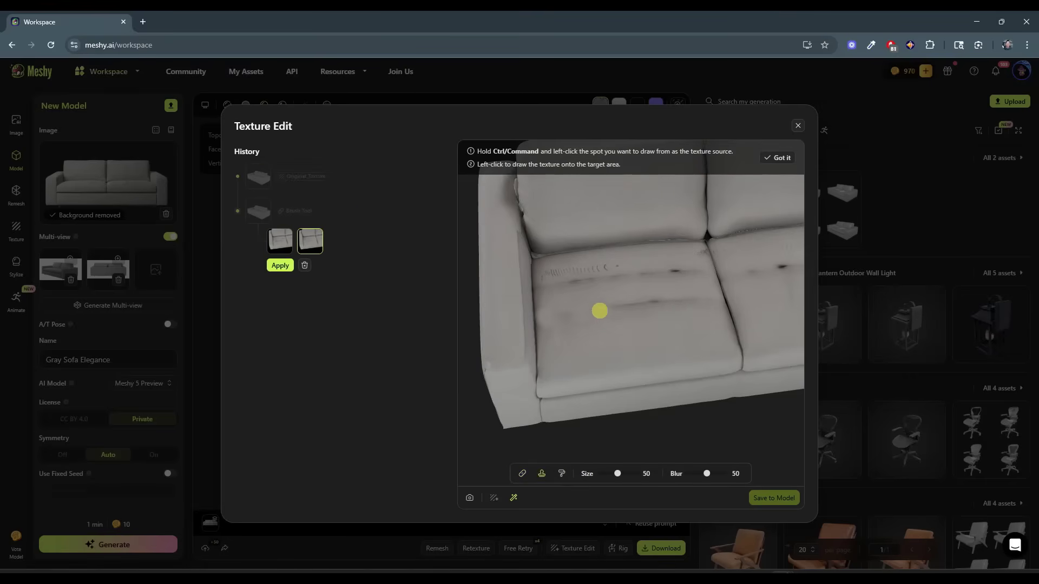
left_click_drag(599, 311, 704, 300)
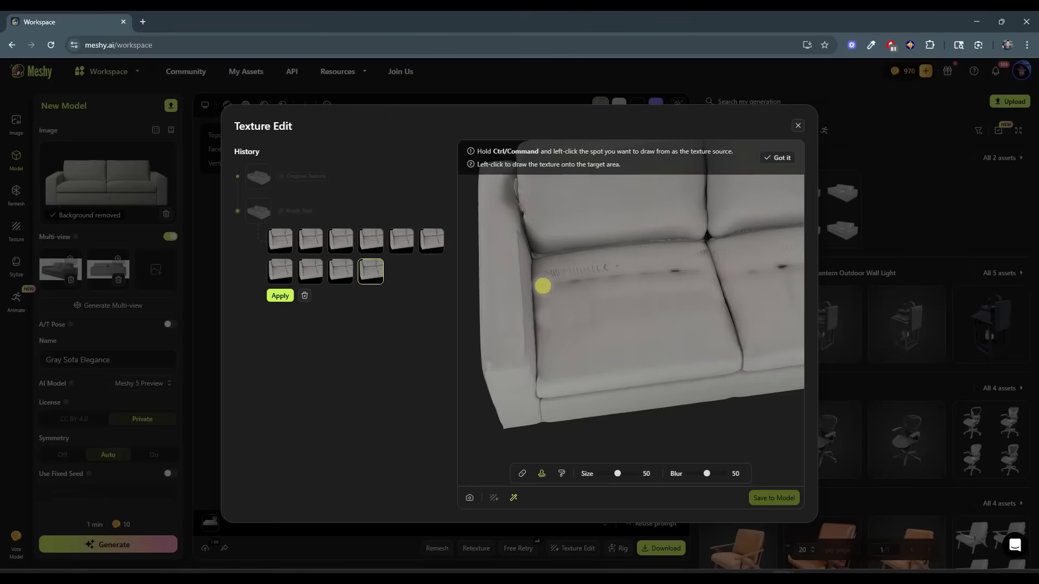
left_click_drag(542, 285, 551, 285)
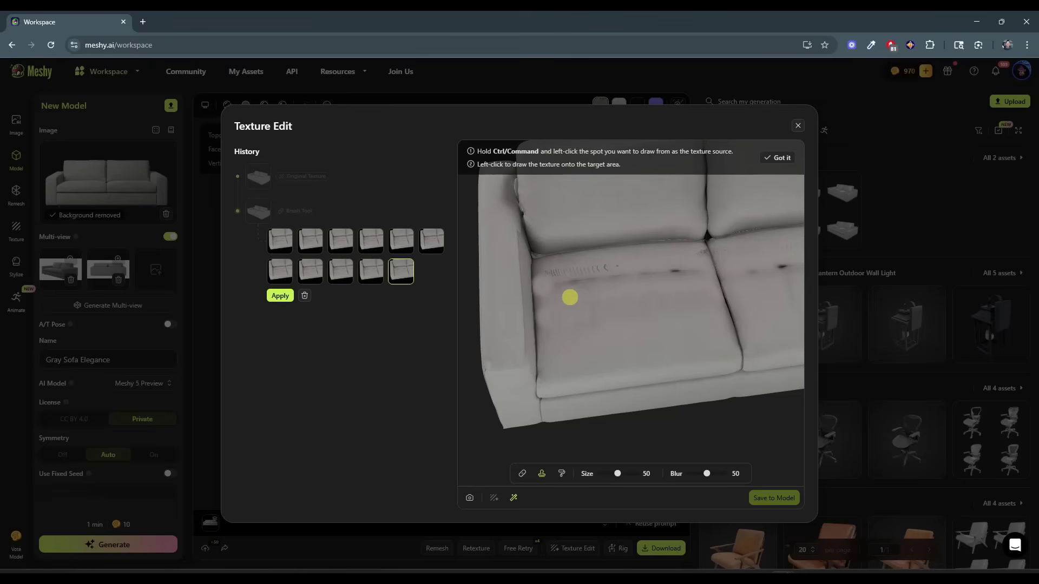
mouse_move(559, 285)
left_mouse_down()
mouse_move(605, 279)
mouse_move(546, 276)
mouse_move(673, 274)
mouse_move(700, 261)
left_mouse_up()
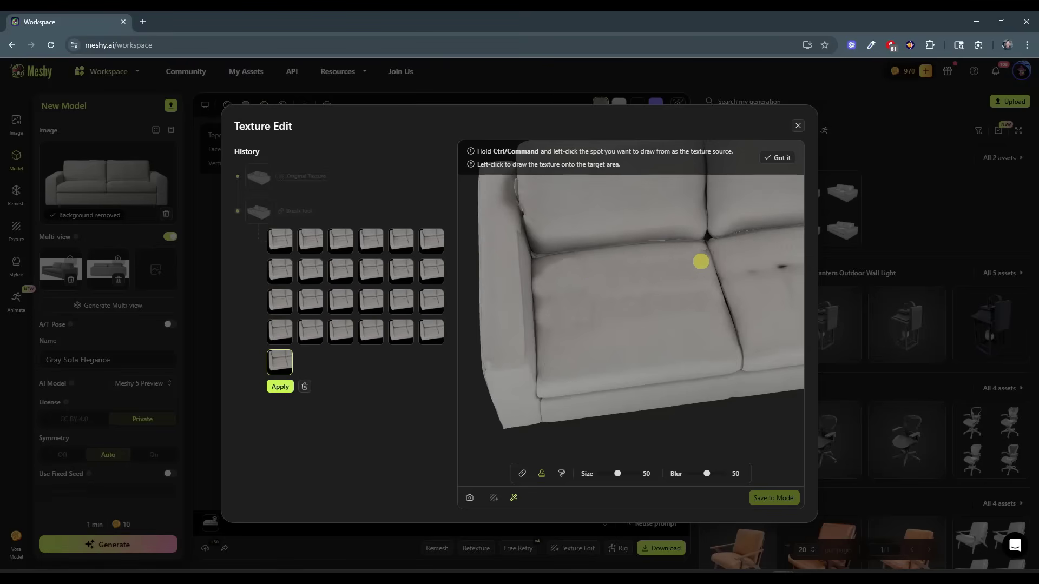
left_click(700, 258)
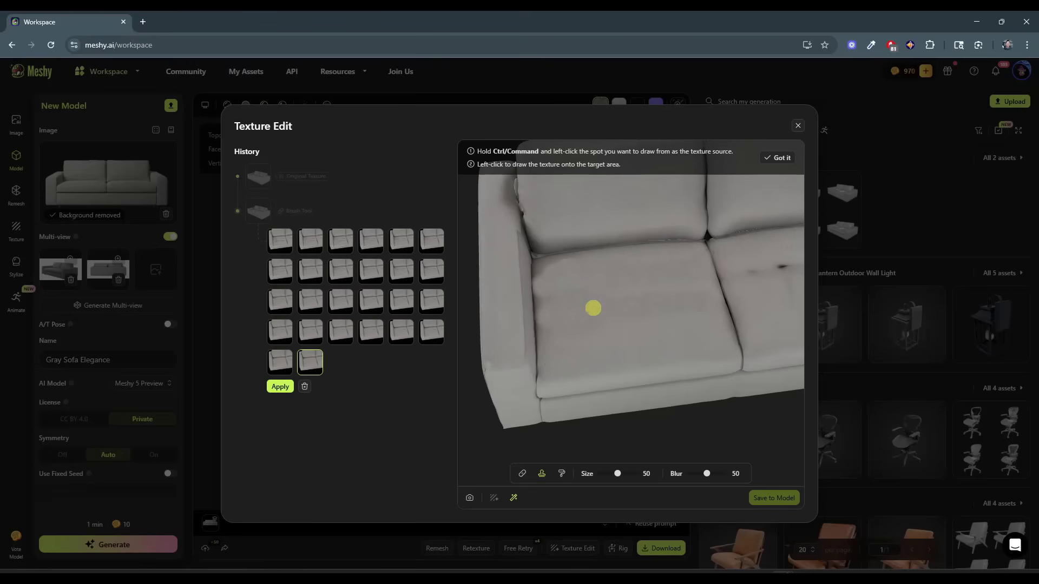
left_click(276, 386)
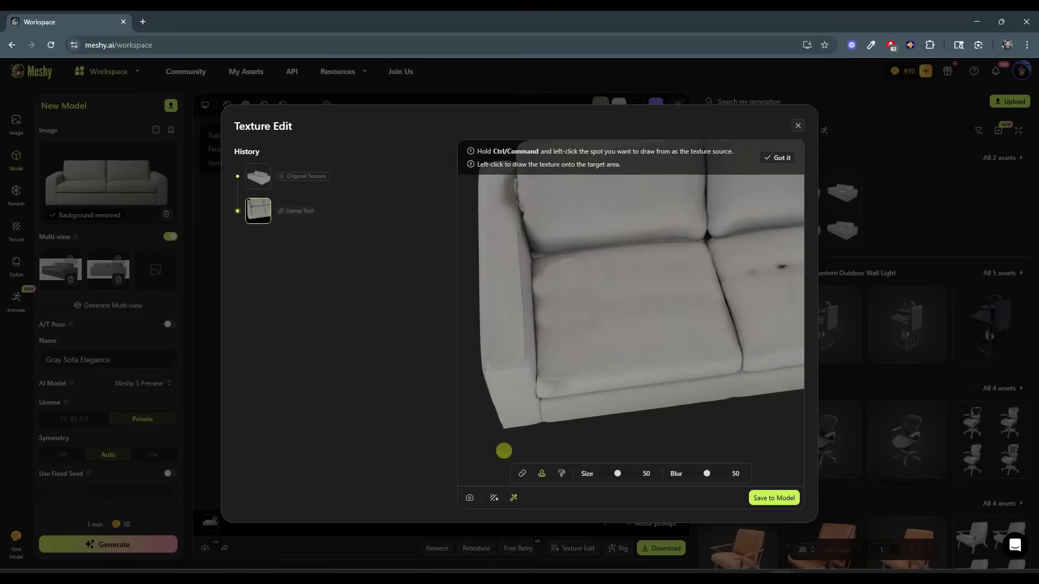
Heal the row of dark spots across the right seat cushion with a size 50 brush.
left_click(471, 498)
left_click_drag(725, 279, 596, 257)
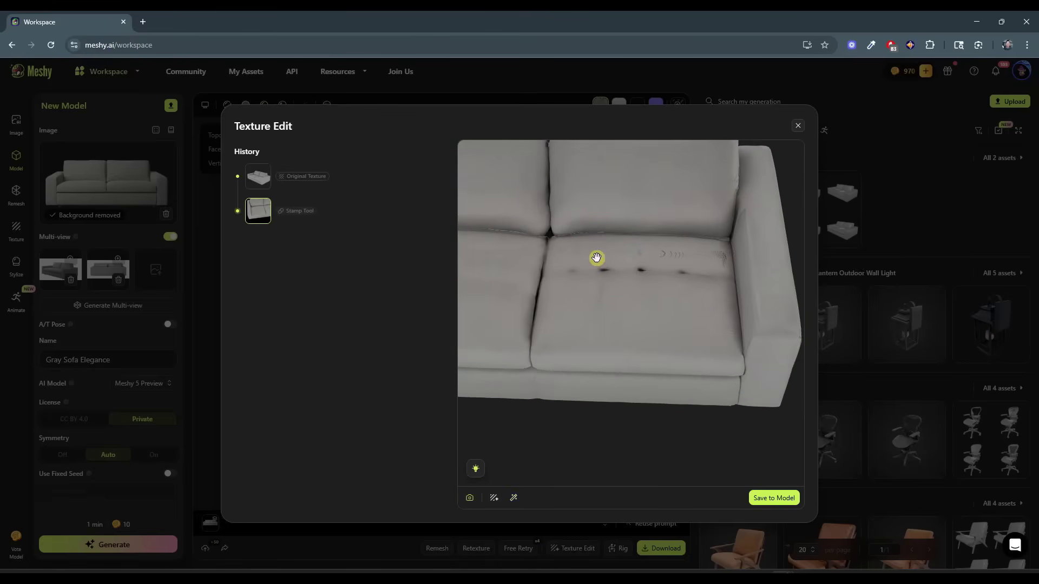
left_click(514, 497)
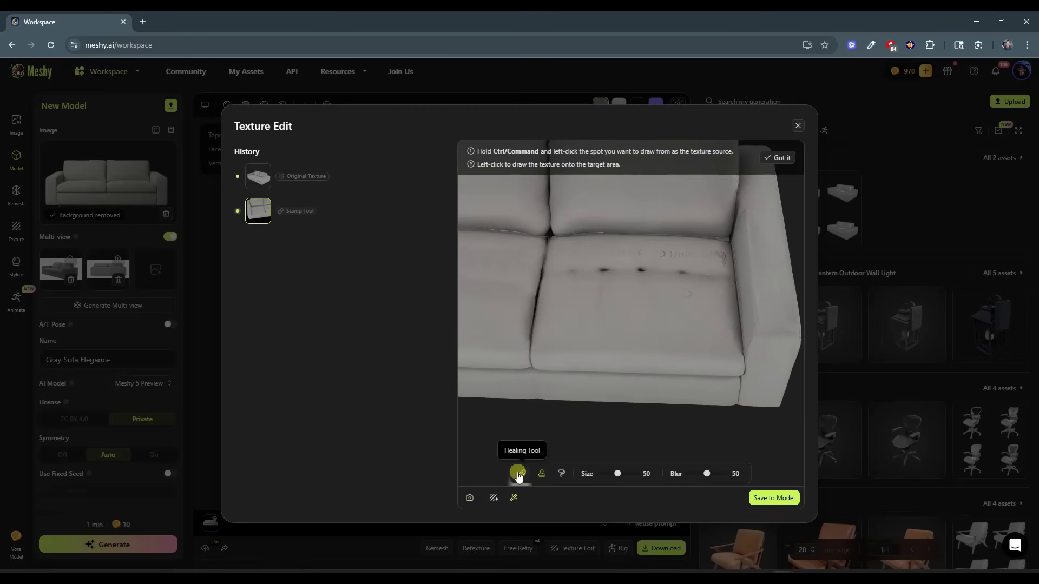
left_click(517, 475)
left_click_drag(565, 271, 714, 278)
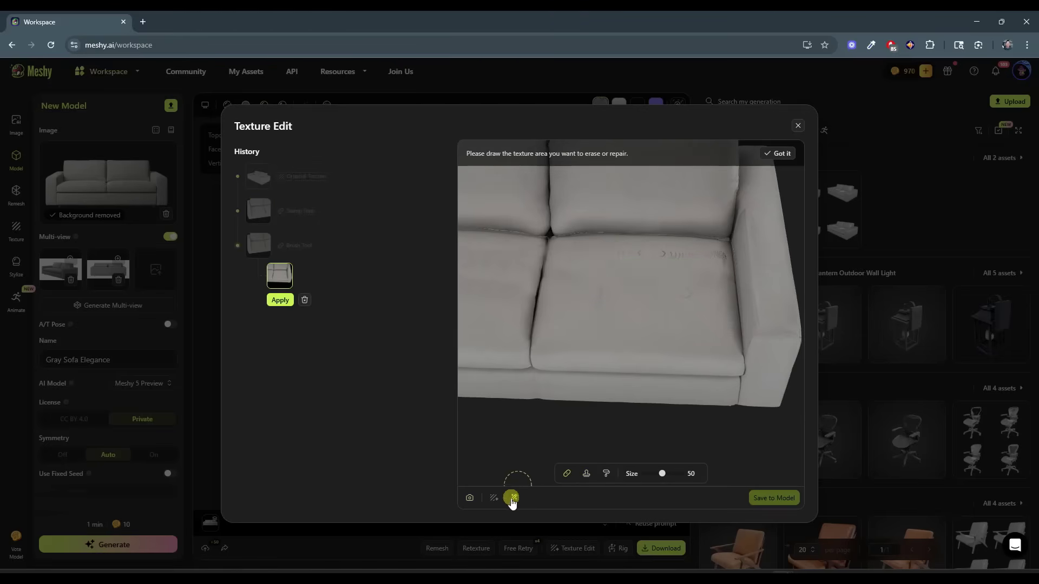
Stamp clean fabric over the marks along the right seat cushion's rear and armrest side at size 50 and blur 50, and apply the strokes.
left_click(586, 474)
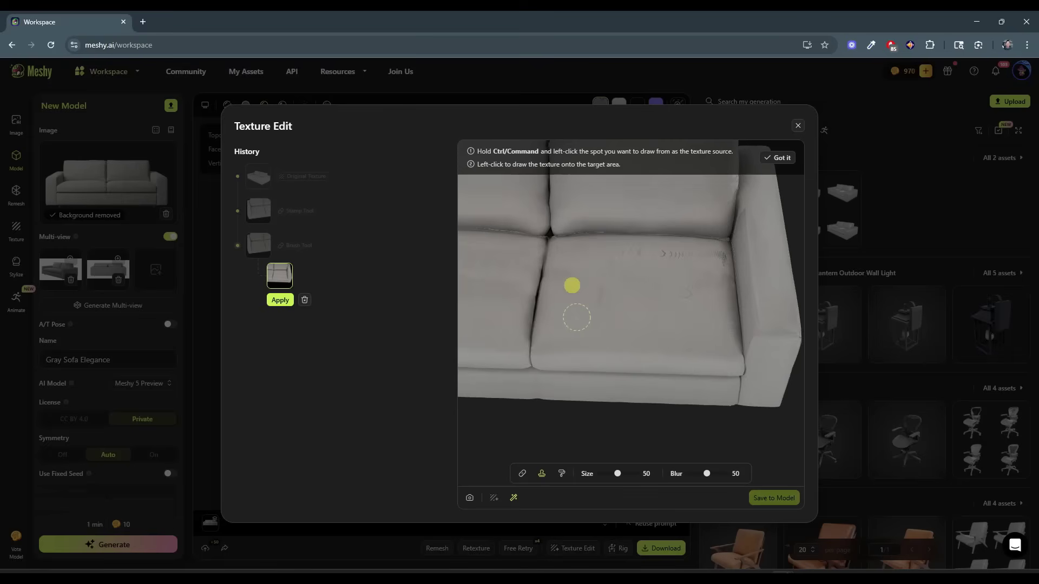
left_click(564, 254)
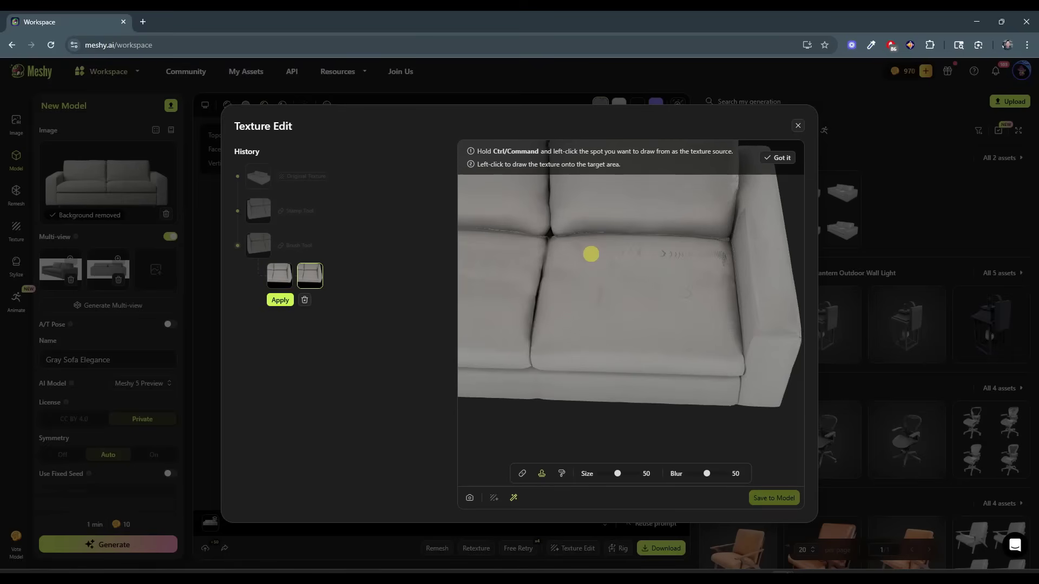
left_click(600, 253)
left_click(622, 252)
left_click(643, 253)
left_click(671, 253)
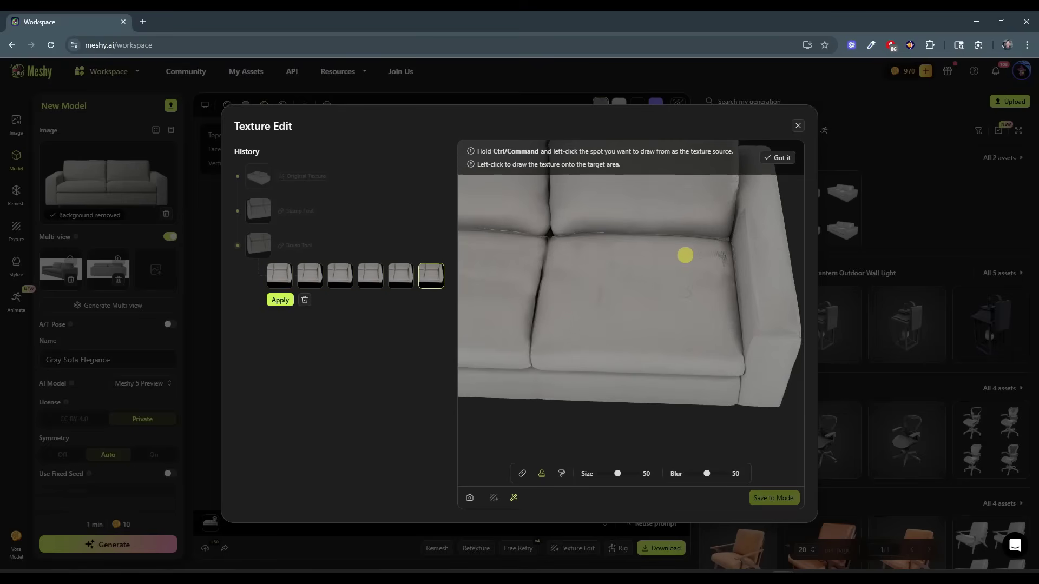
left_click(688, 254)
left_click(705, 255)
left_click(719, 255)
left_click(719, 277)
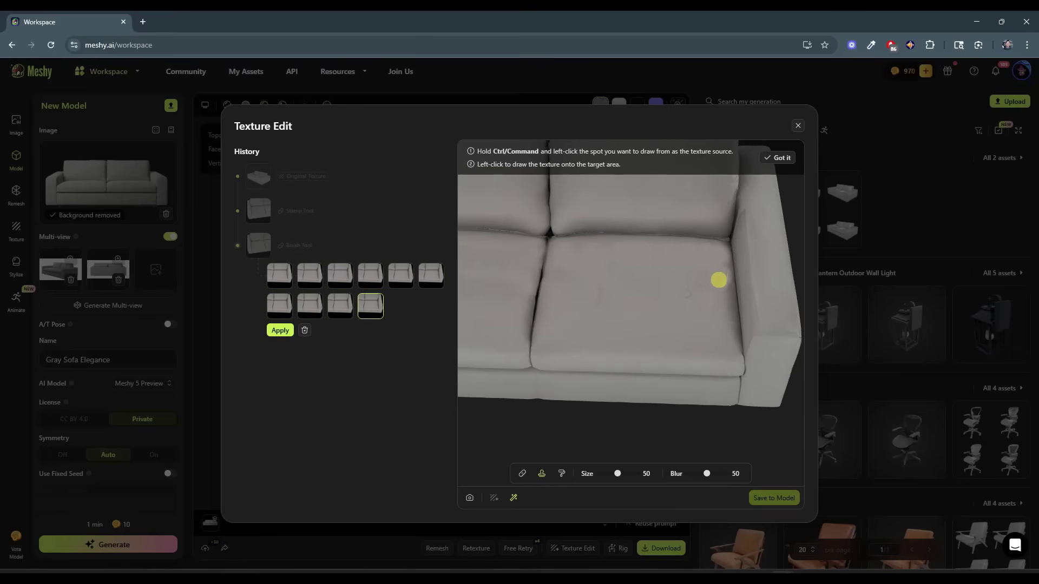
left_click(718, 267)
right_click(670, 327)
left_click(603, 278)
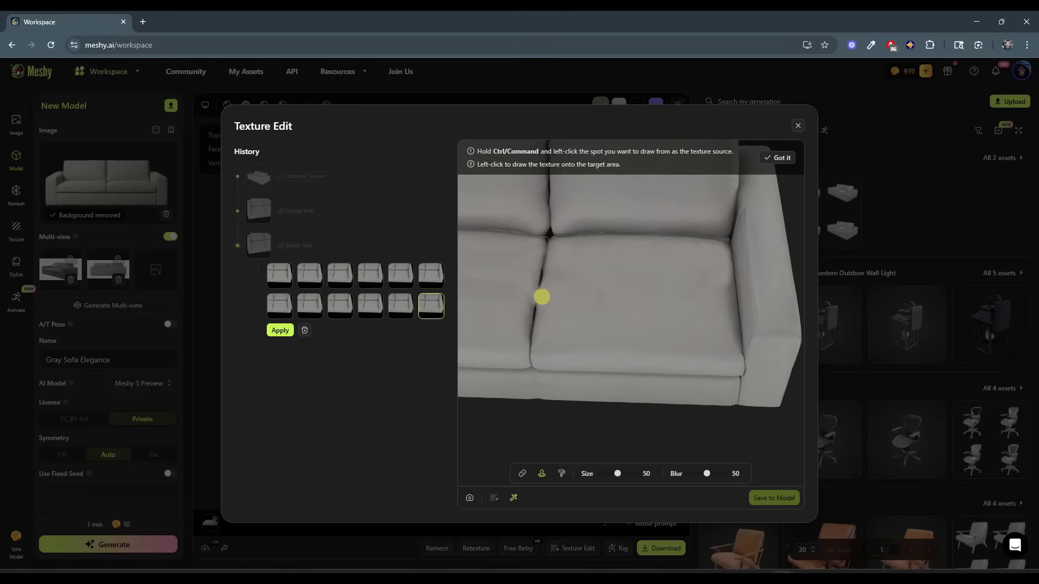
left_click(280, 330)
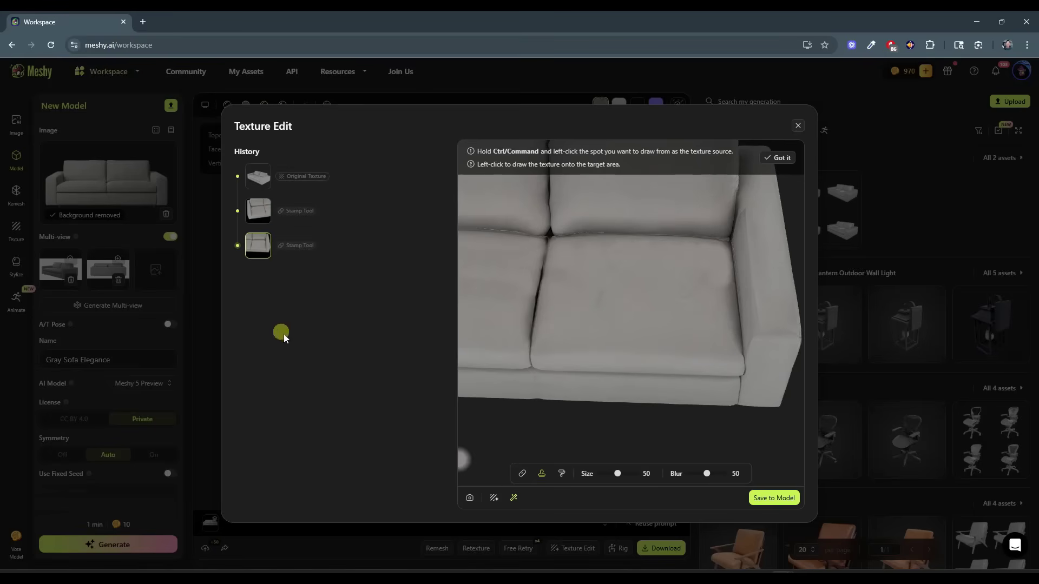
Check the repaired sofa from several angles, save the texture to the model, and open the newly textured sofa asset.
left_click(470, 498)
left_click_drag(528, 441, 616, 295)
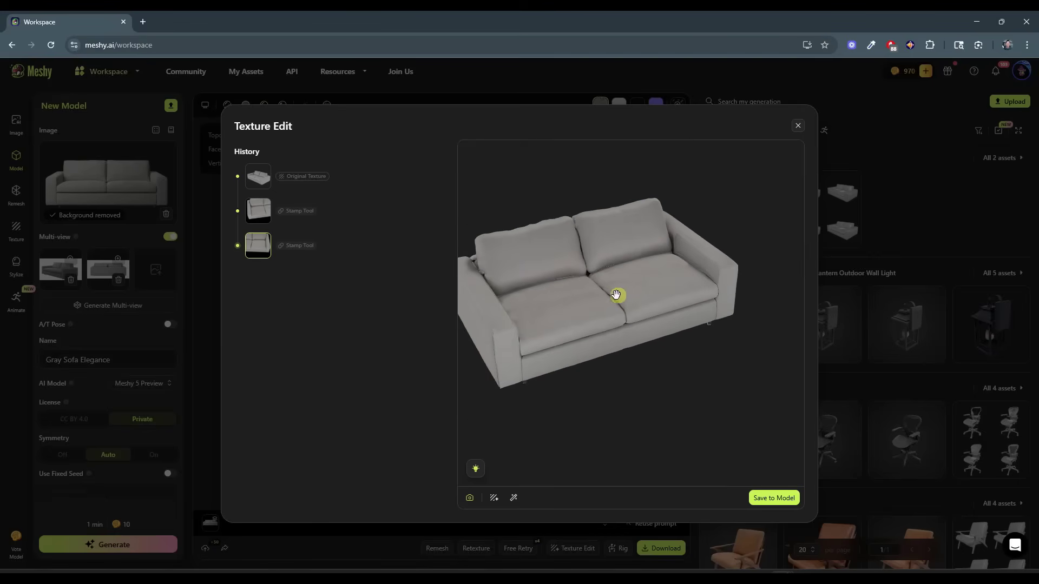
left_click_drag(581, 355, 608, 207)
left_click_drag(651, 361, 685, 437)
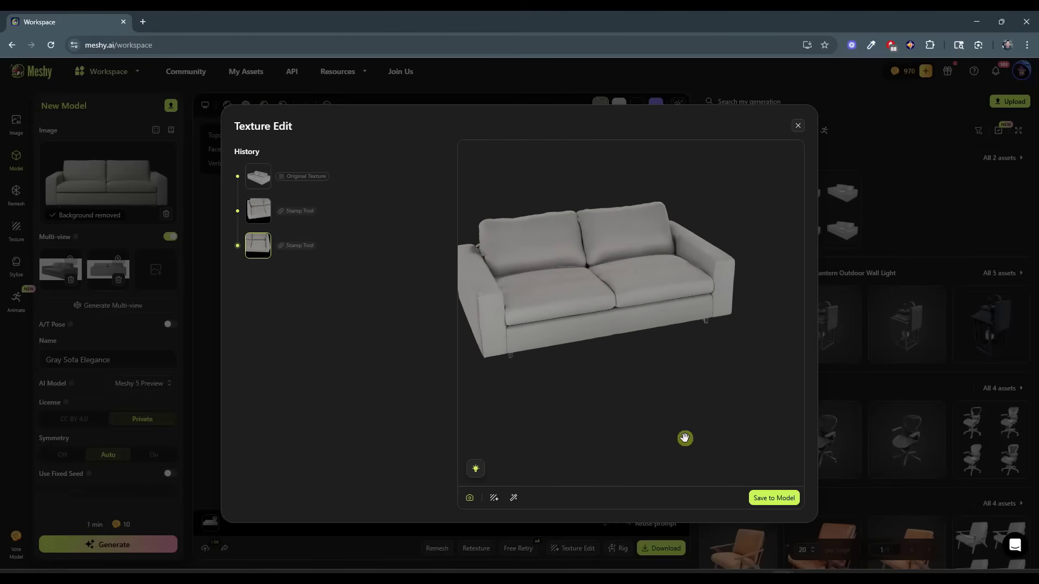
left_click(774, 499)
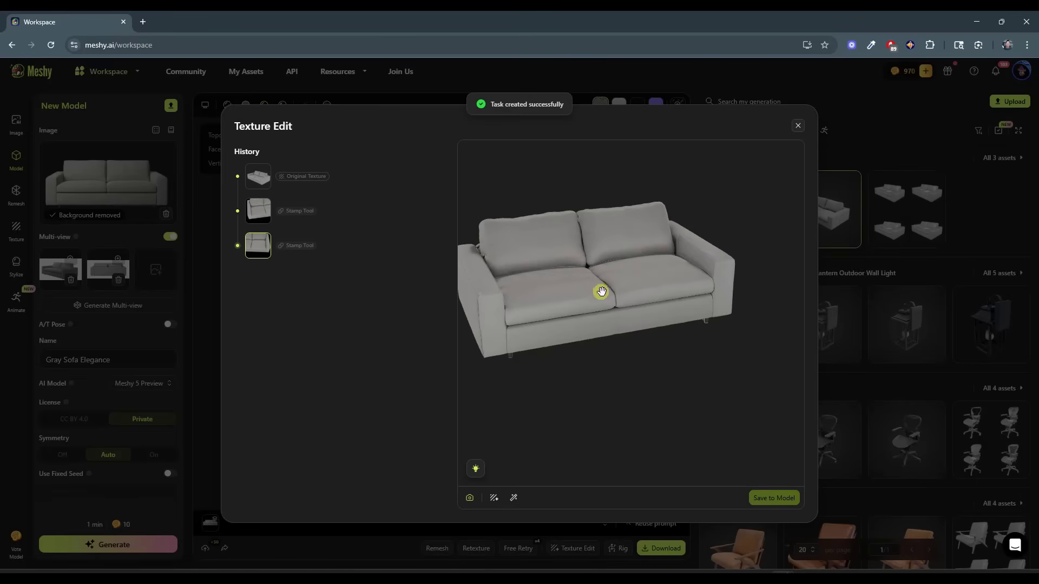
left_click(797, 126)
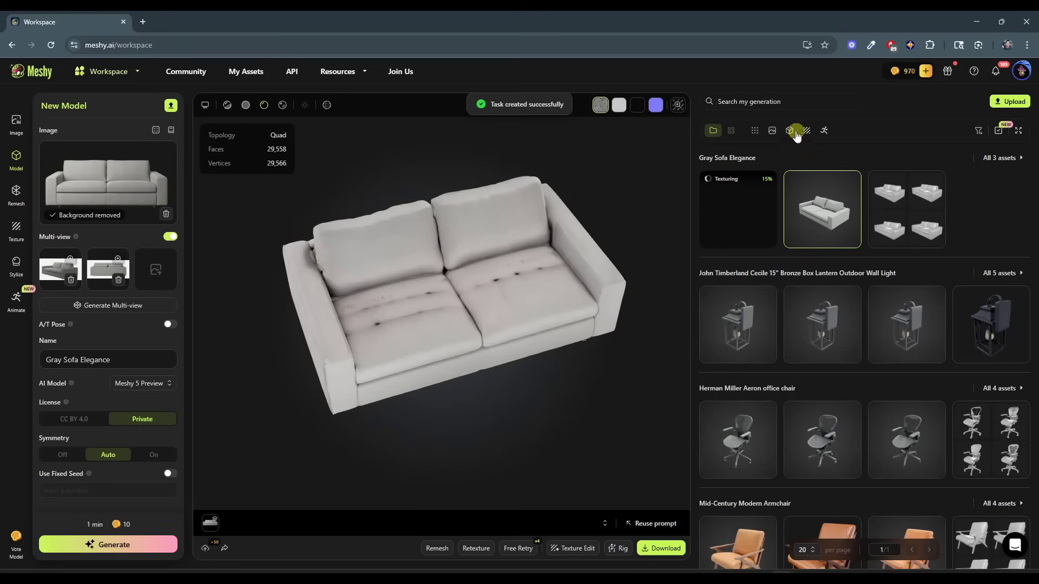
left_click(742, 203)
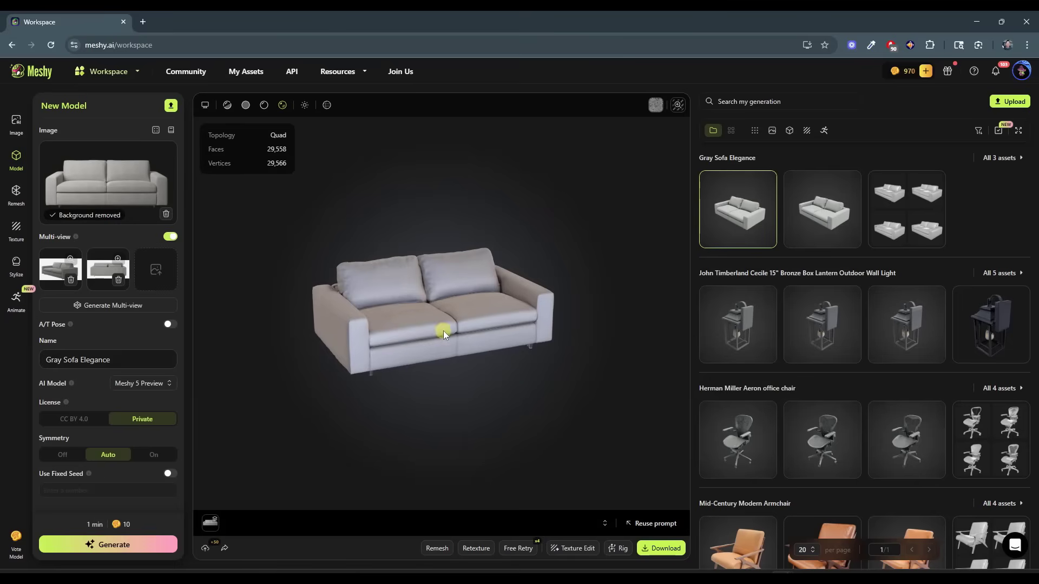
mouse_move(436, 329)
left_mouse_down()
mouse_move(446, 330)
mouse_move(437, 348)
mouse_move(440, 337)
left_mouse_up()
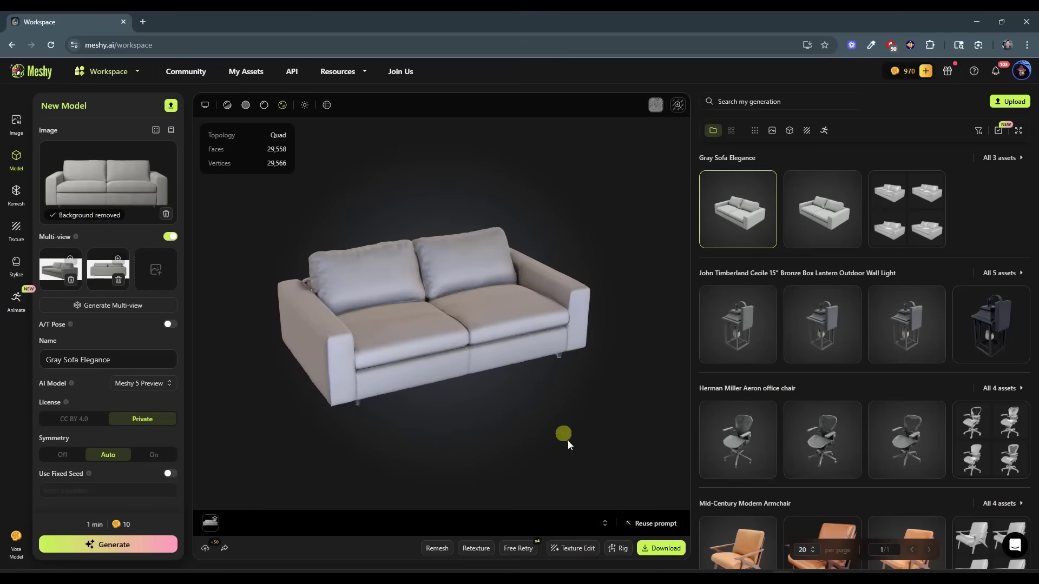
Enable resizing in the sofa's download settings and set its height to 42 inches.
left_click(661, 548)
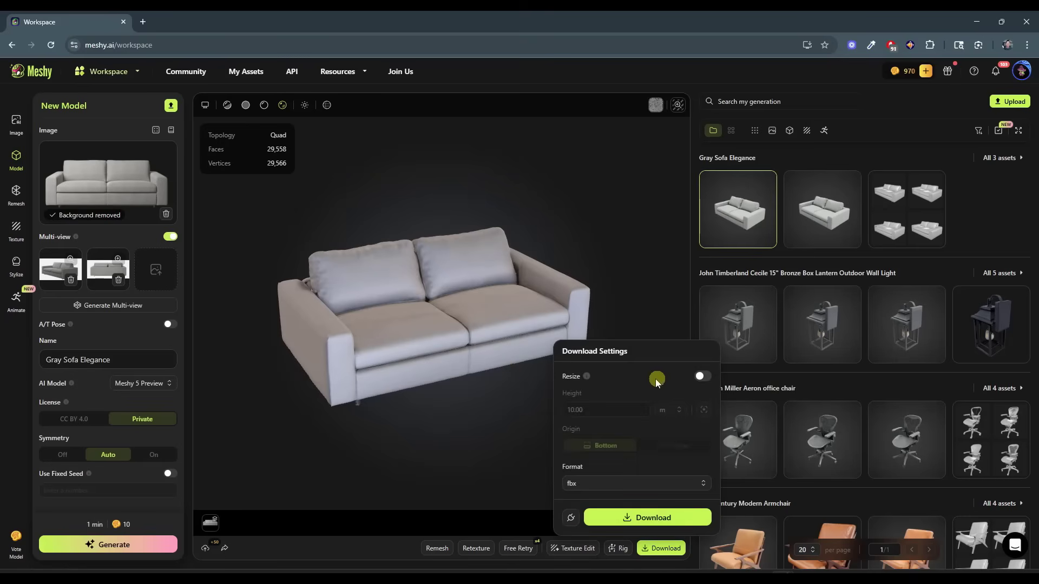
left_click(700, 377)
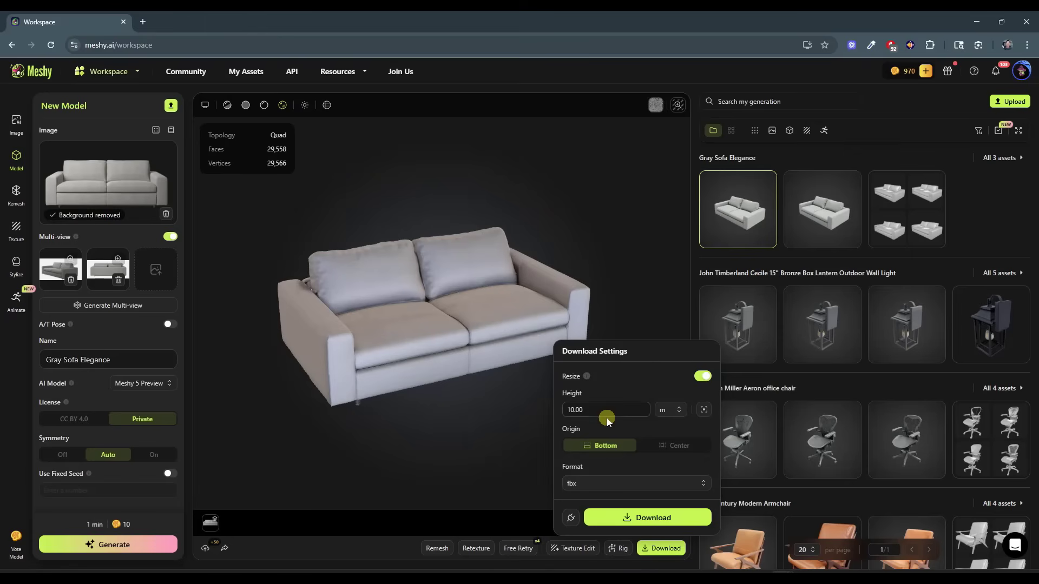
left_click(609, 410)
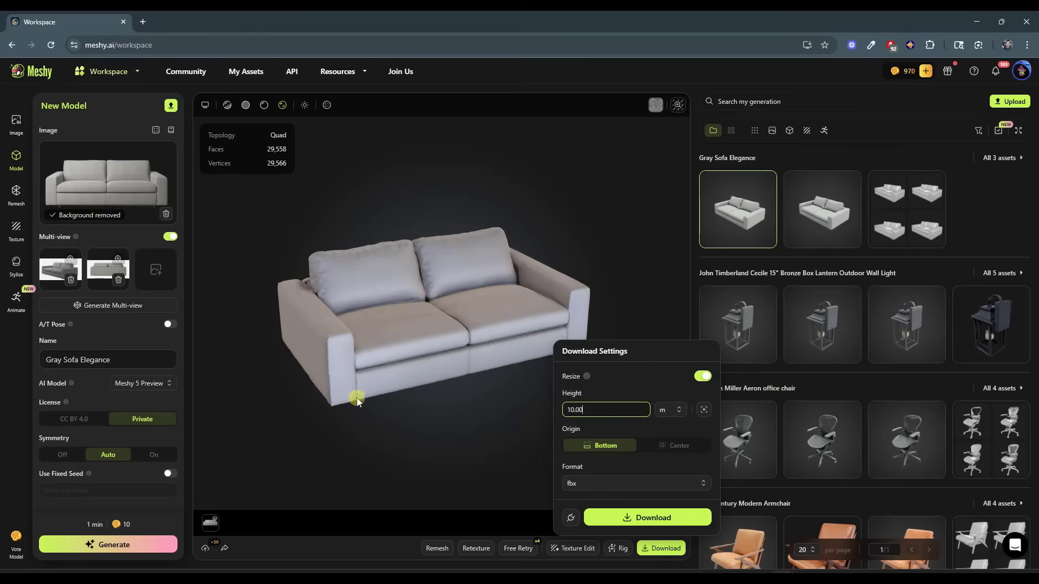
double_click(623, 411)
left_click(671, 410)
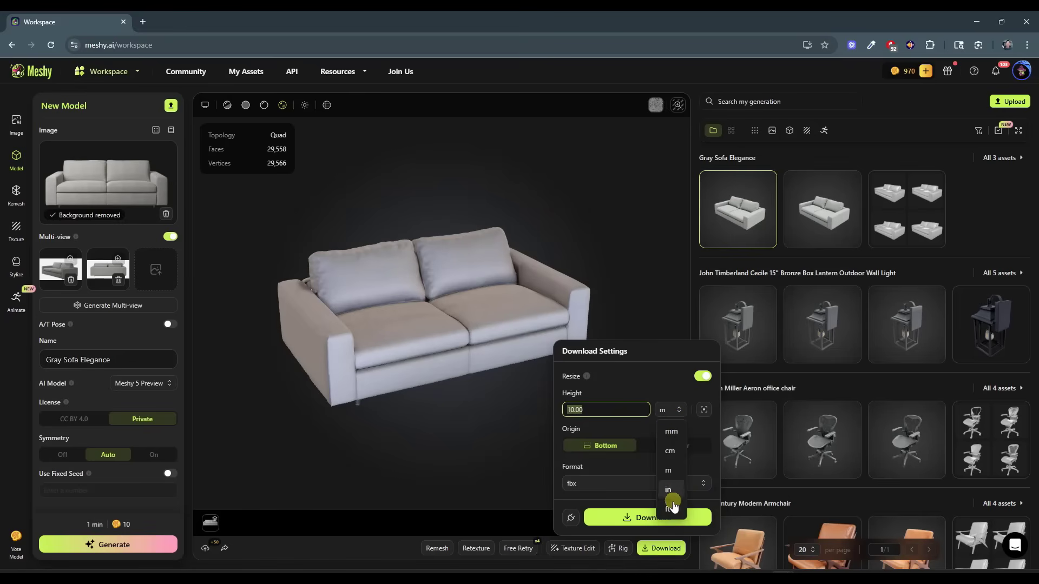
left_click(669, 491)
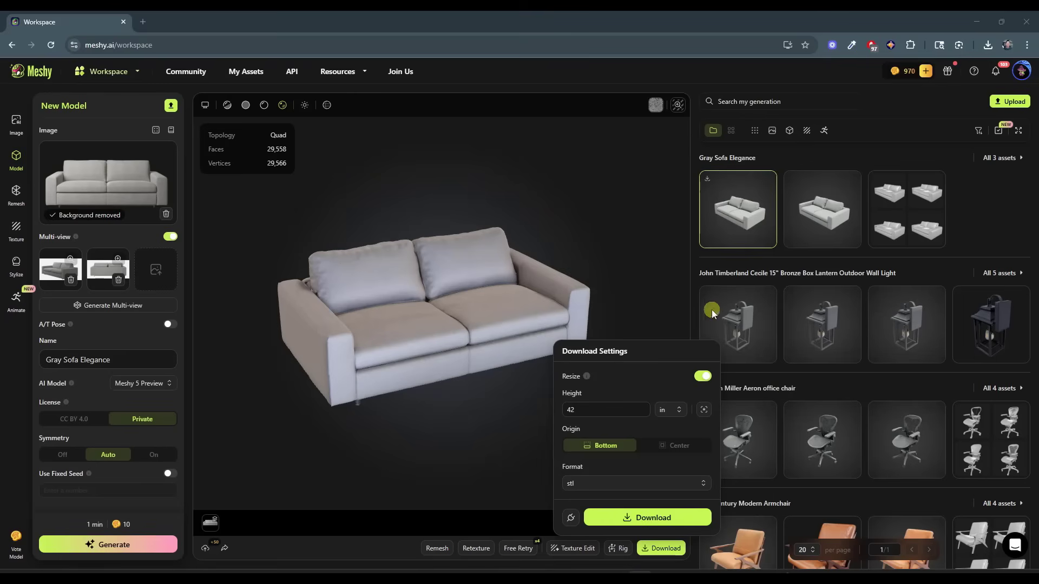
Choose the glb format and download the resized sofa model.
left_click(628, 485)
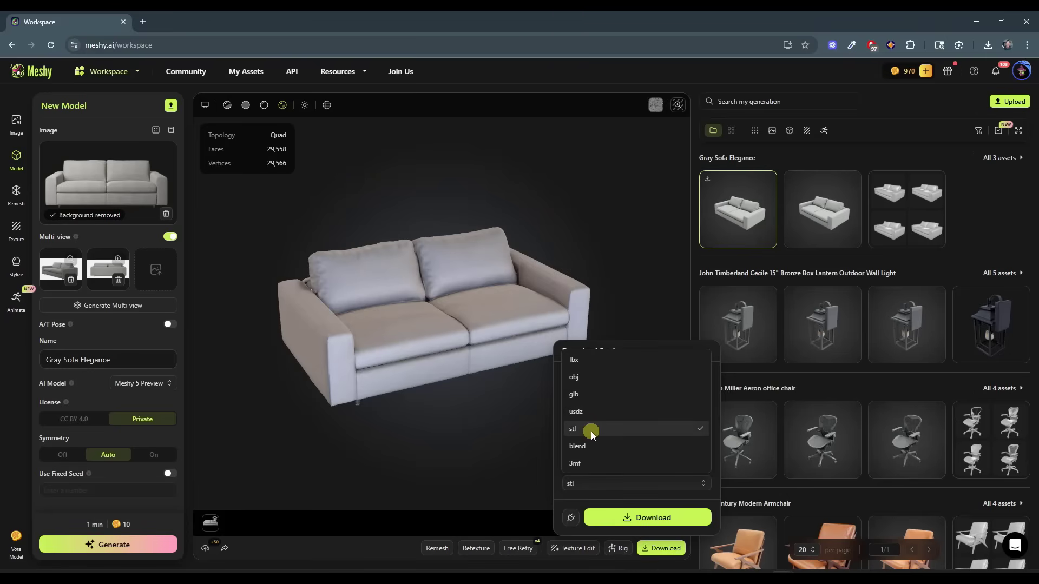
left_click(592, 400)
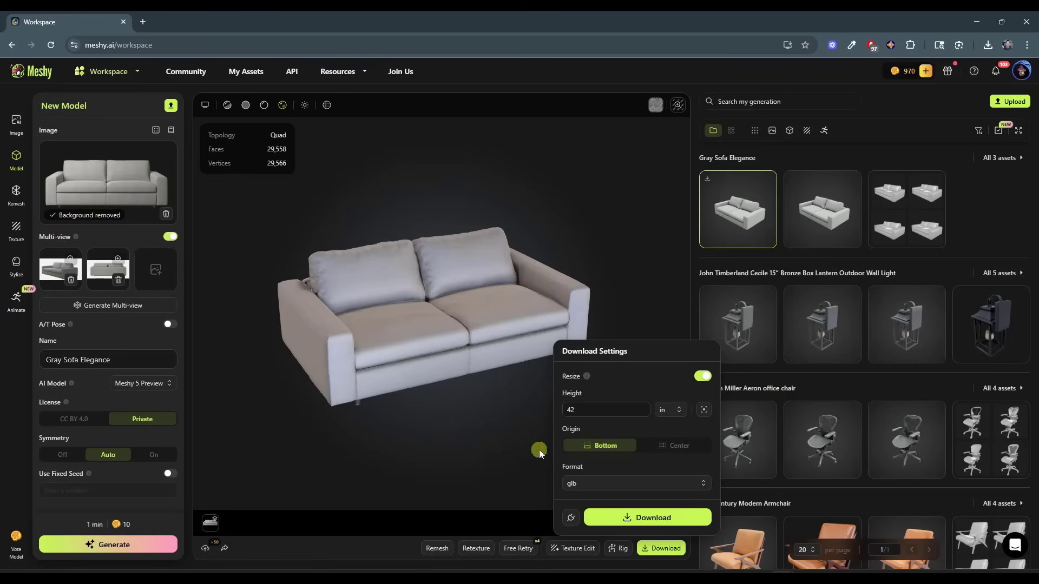
left_click(645, 519)
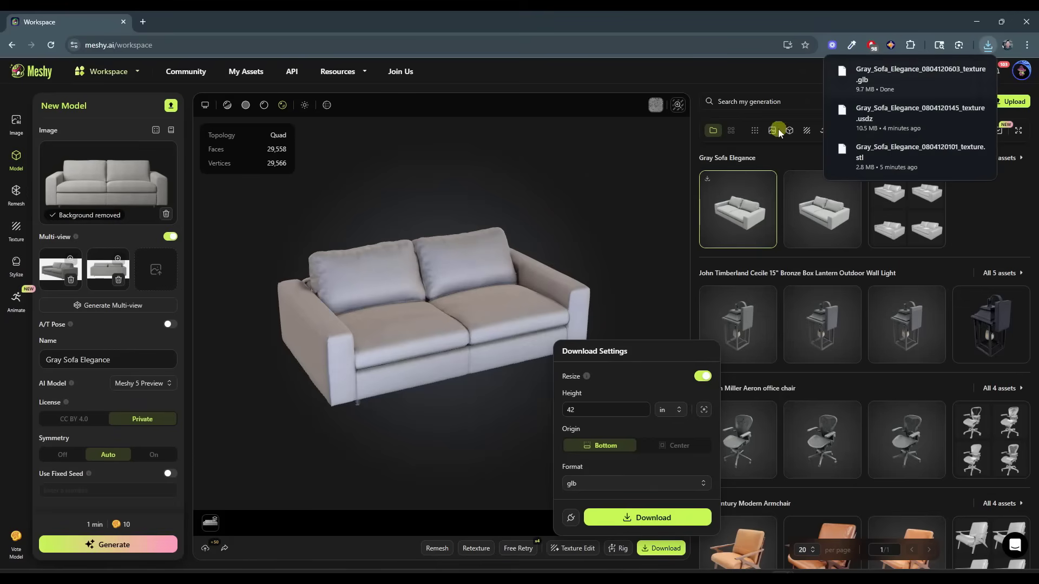
left_click(977, 22)
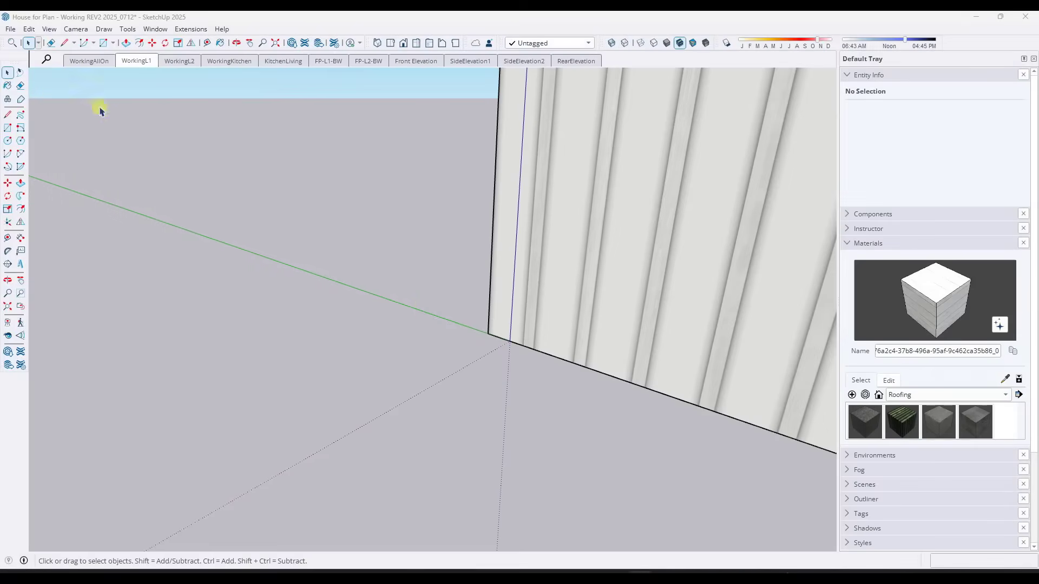
left_click(10, 29)
left_click(46, 196)
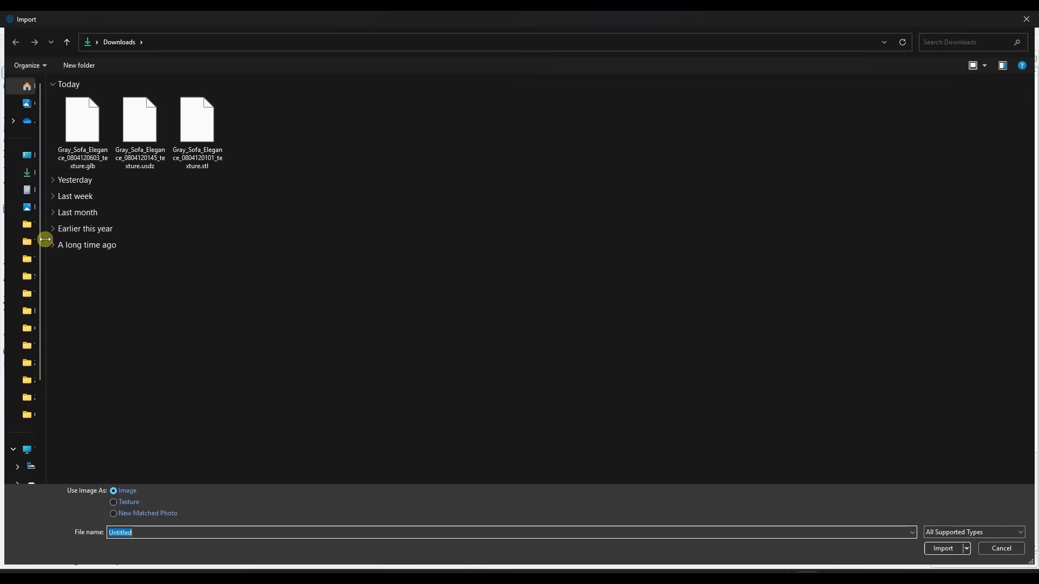
left_click(84, 127)
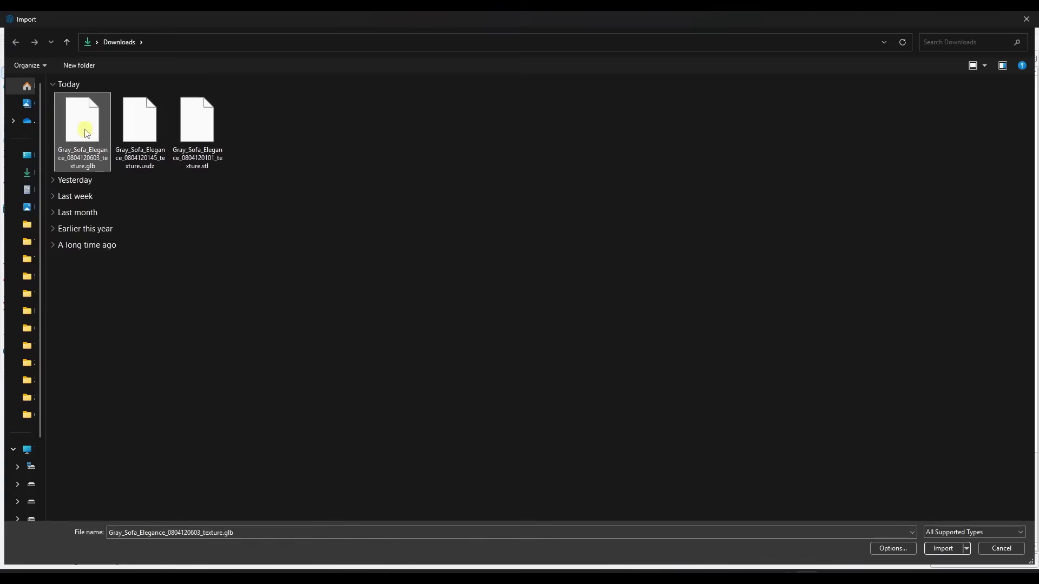
left_click(942, 548)
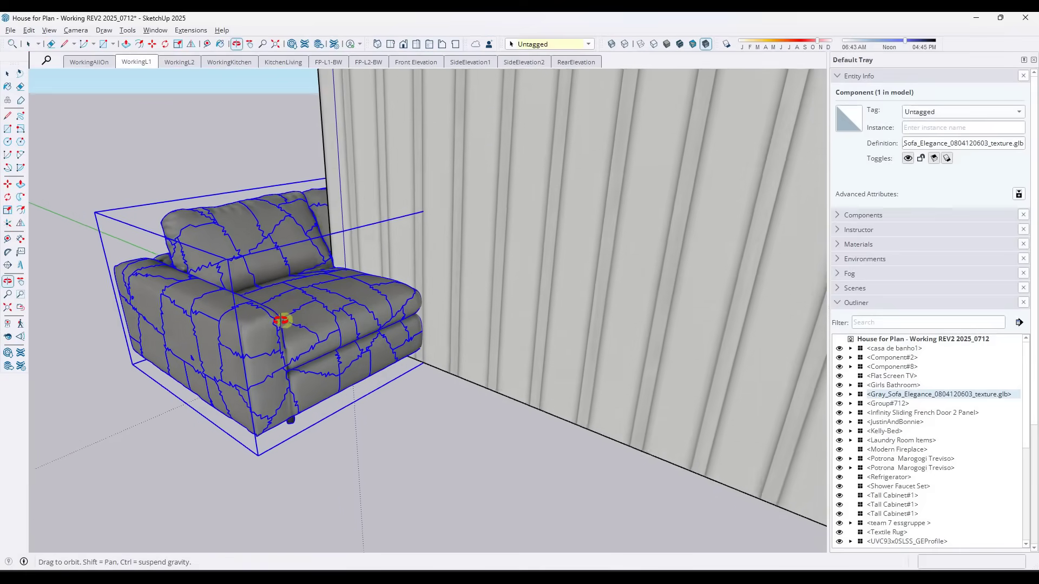
Move the imported sofa about 5 feet so it stands clear of the house wall.
middle_click_drag(282, 321, 271, 295)
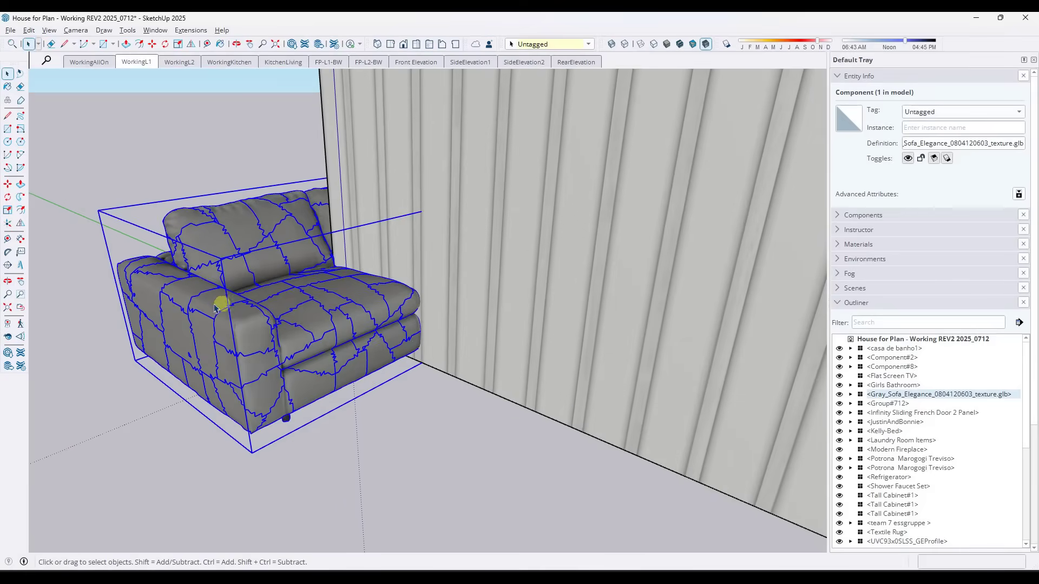
scroll(239, 308, "down", 2)
scroll(259, 311, "down", 1)
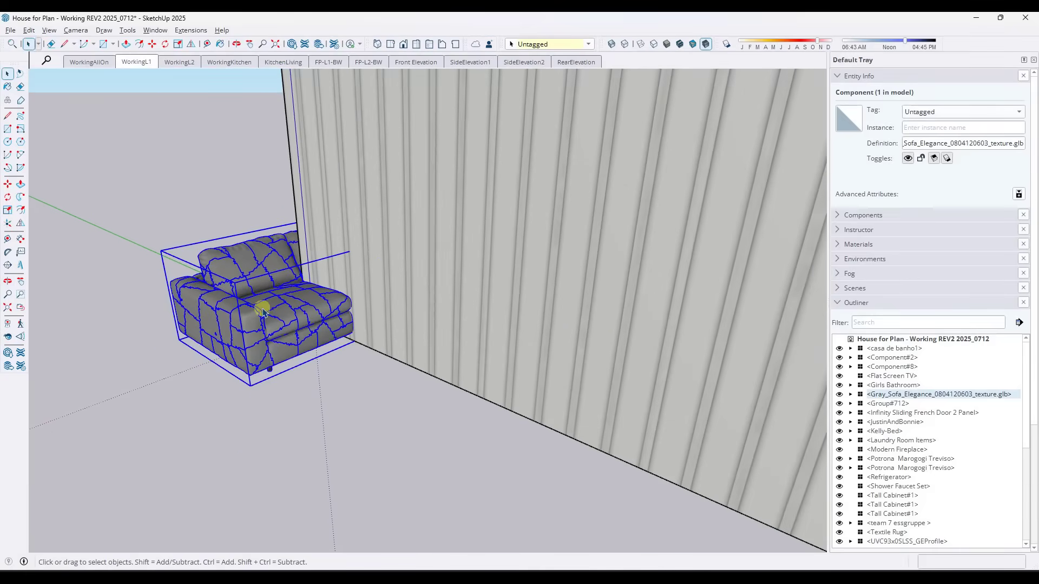
key("m")
left_click(284, 301)
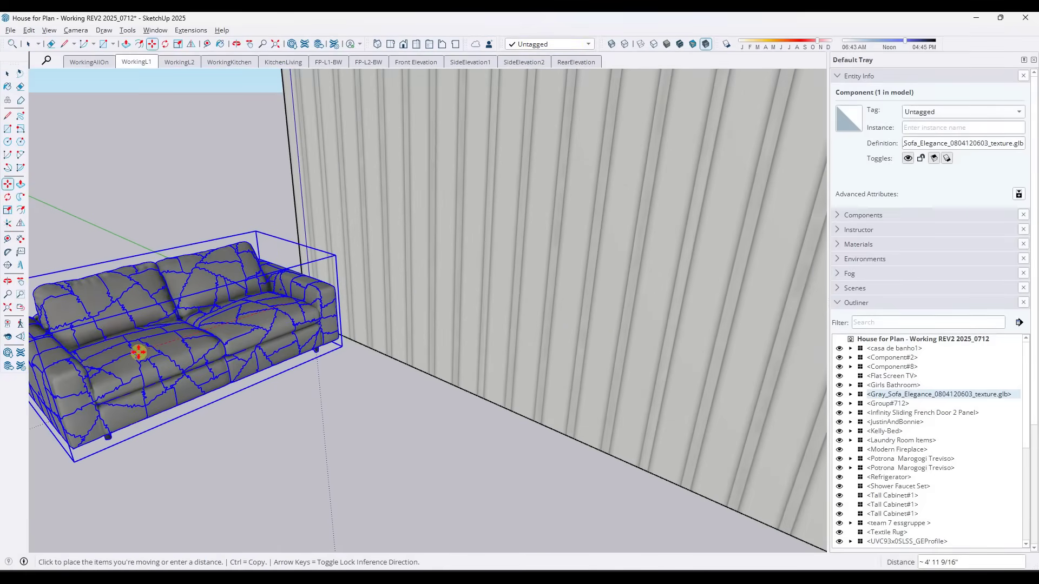
left_click(139, 352)
scroll(139, 352, "down", 2)
scroll(255, 309, "up", 5)
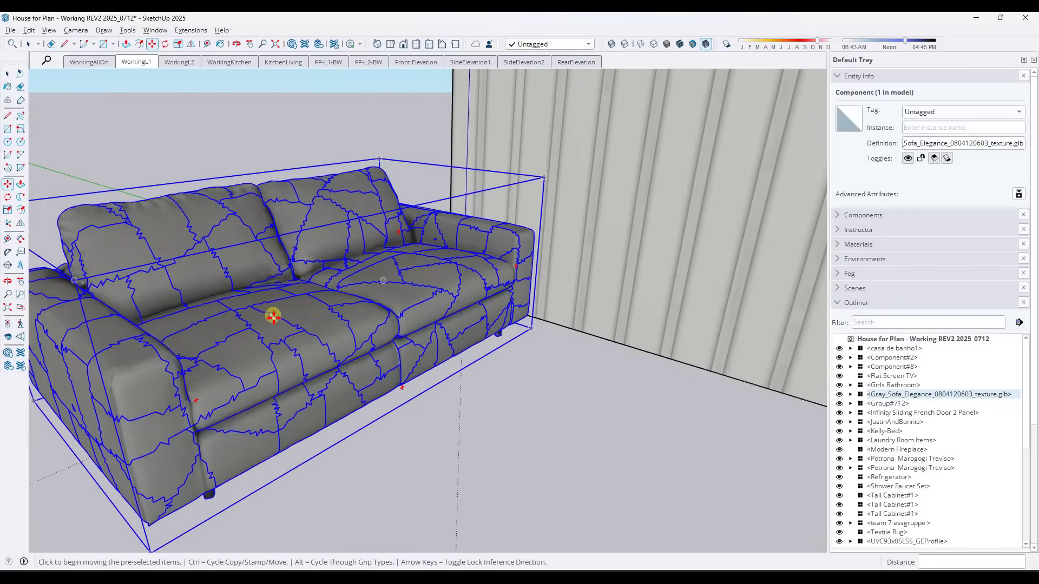
scroll(273, 317, "down", 3)
key("space")
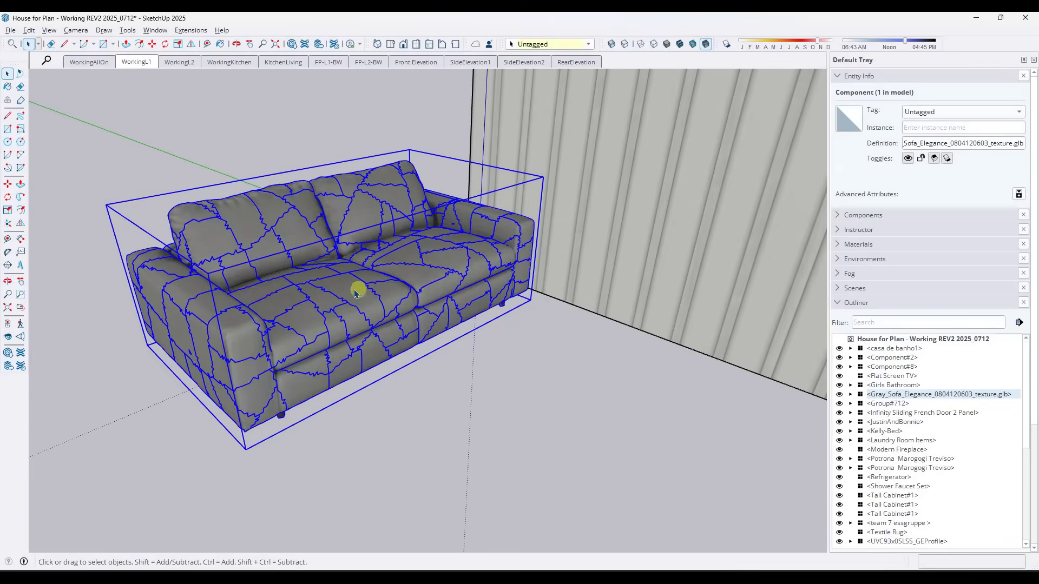
Expand the imported sofa's nested hierarchy down to its innermost Mesh_0 component, explode that component, and leave the editing context.
left_click(850, 394)
left_click(860, 403)
left_click(869, 413)
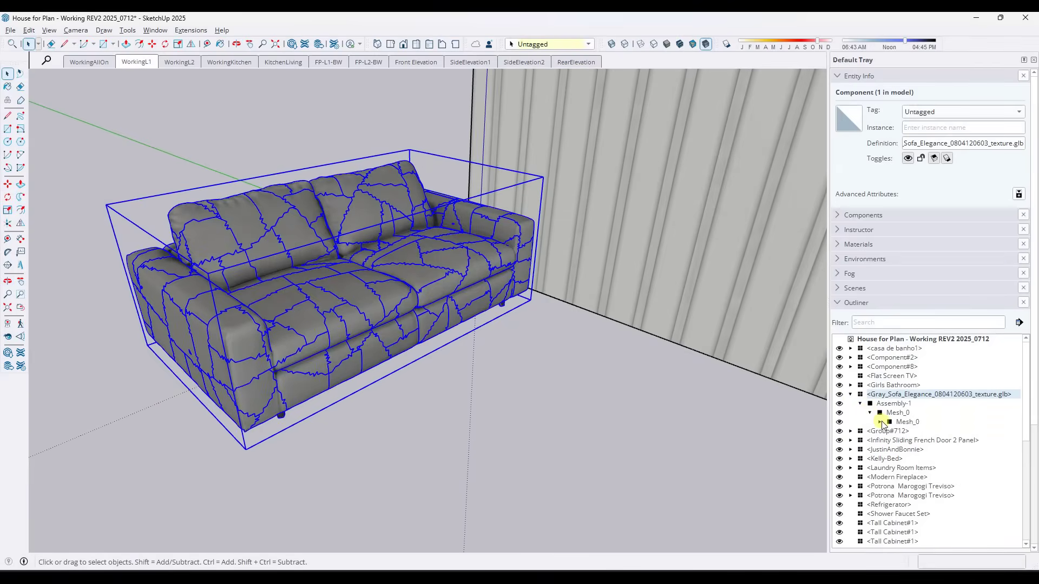
left_click(879, 422)
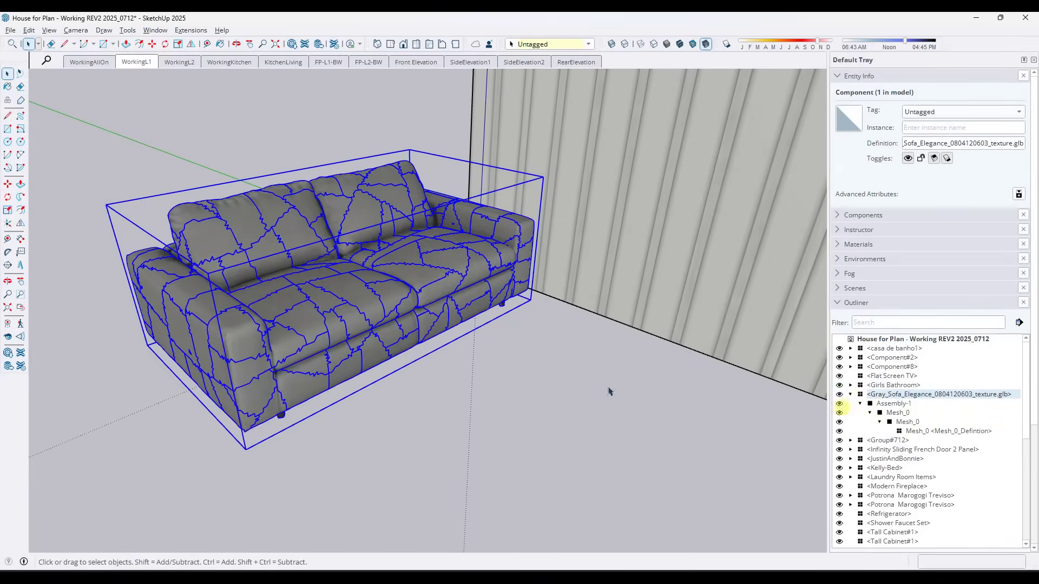
middle_click_drag(413, 303, 261, 313)
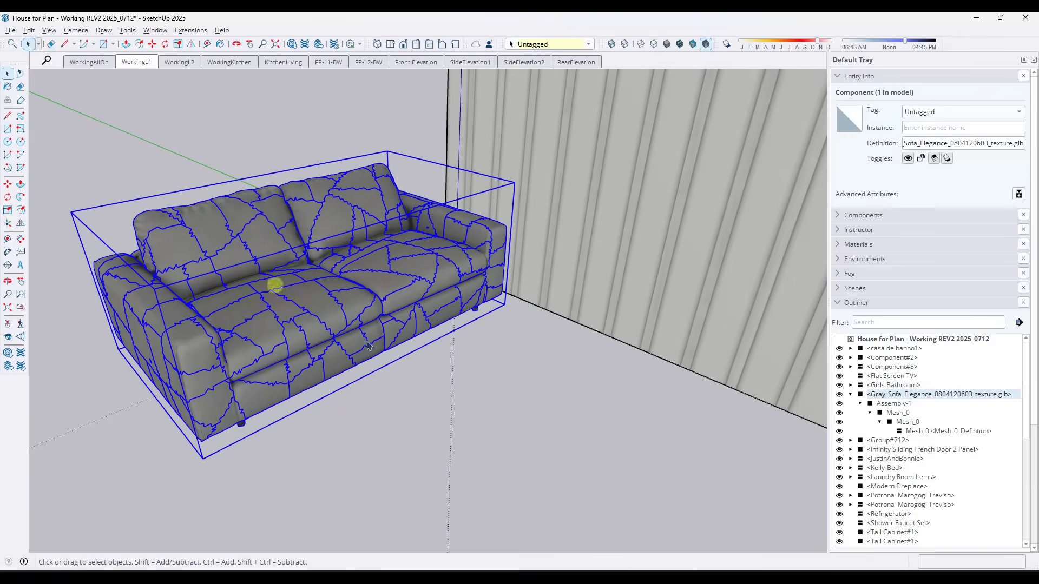
right_click(921, 431)
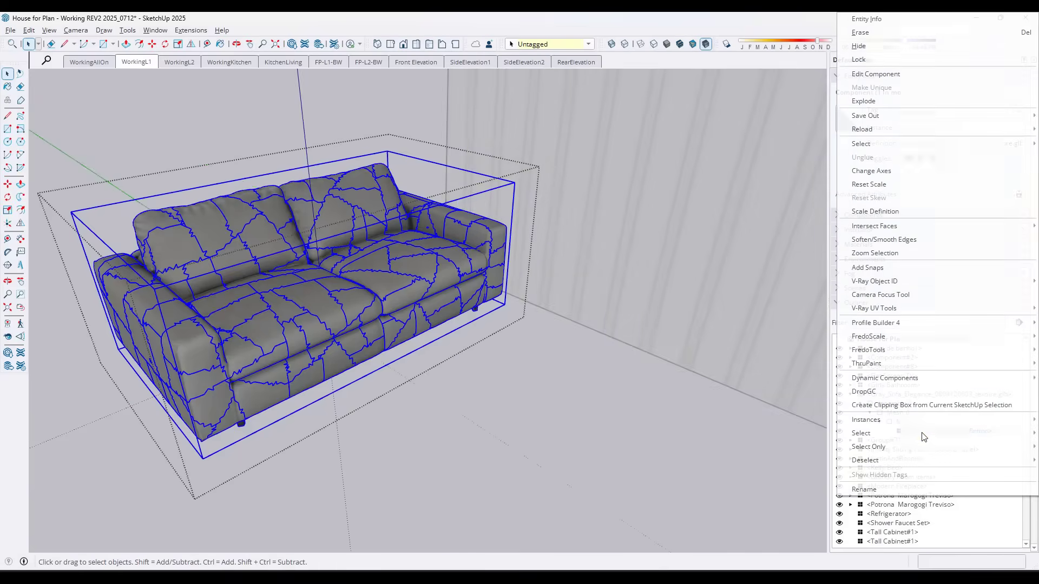
left_click(871, 102)
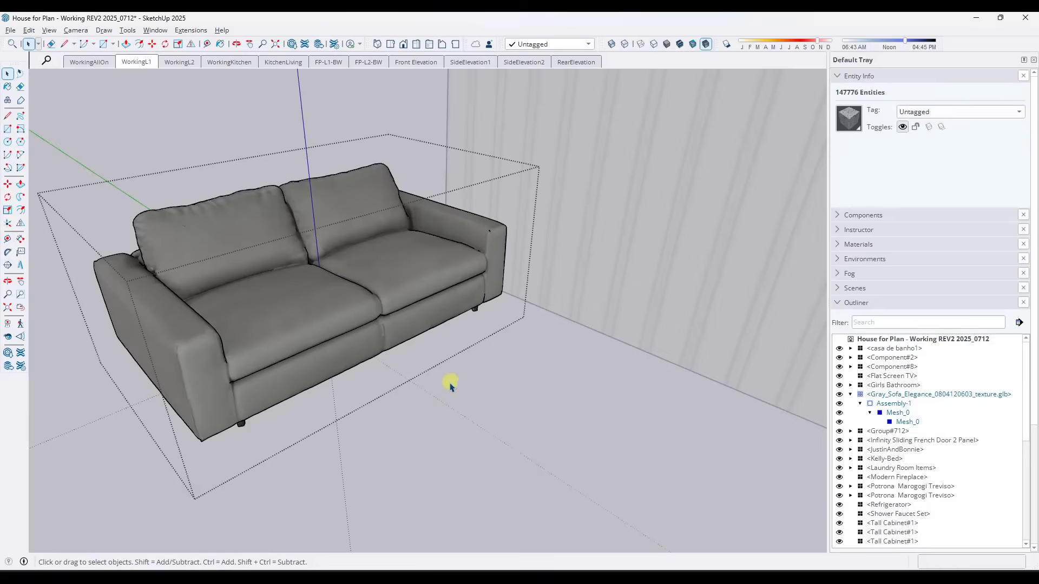
left_click(449, 384)
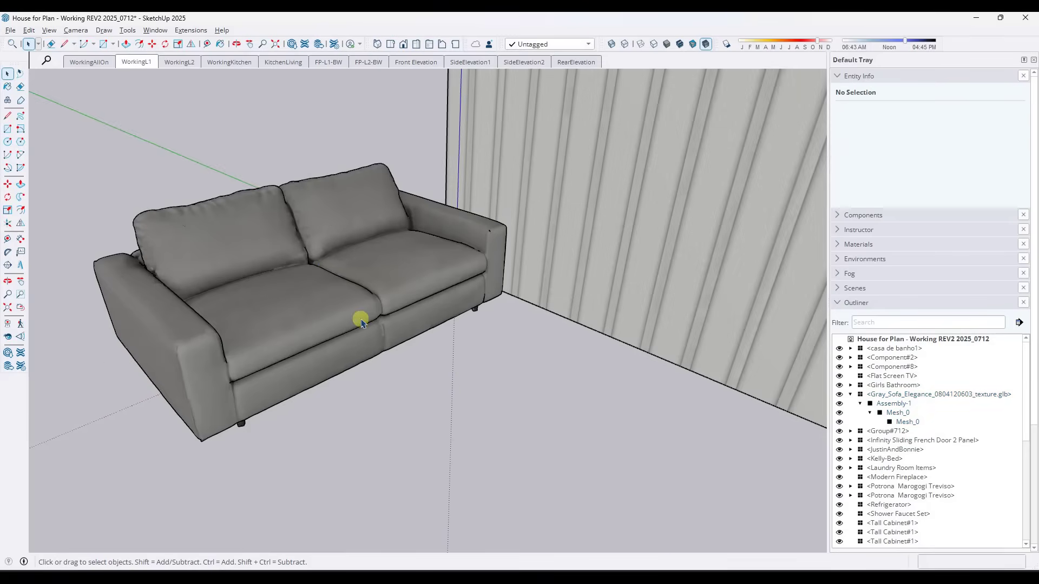
Examine the sofa's shape, edges and fabric texture from the front, side and back.
middle_click_drag(342, 316, 336, 331)
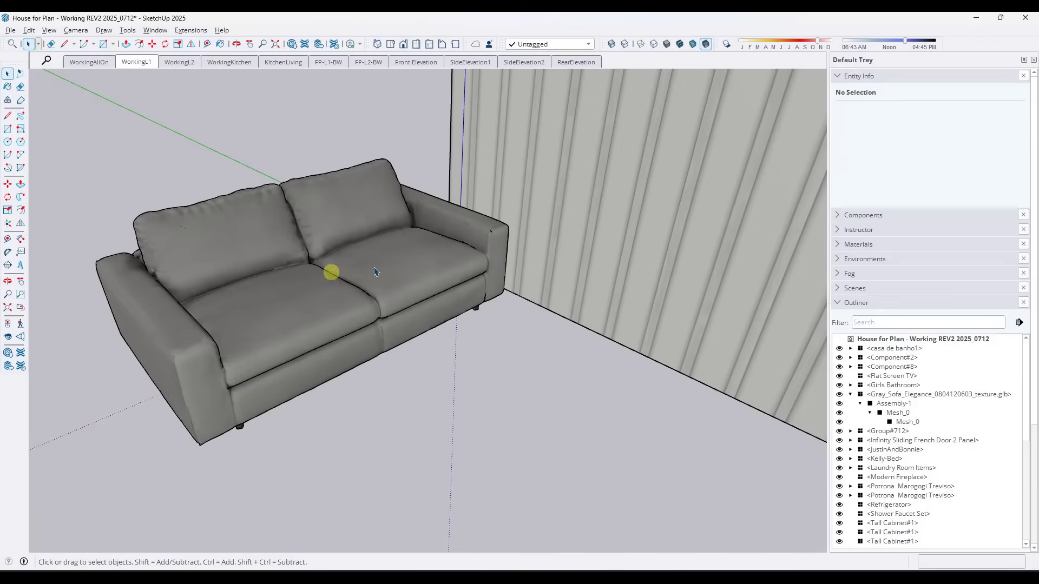
scroll(387, 277, "down", 1)
middle_click_drag(387, 277, 333, 248)
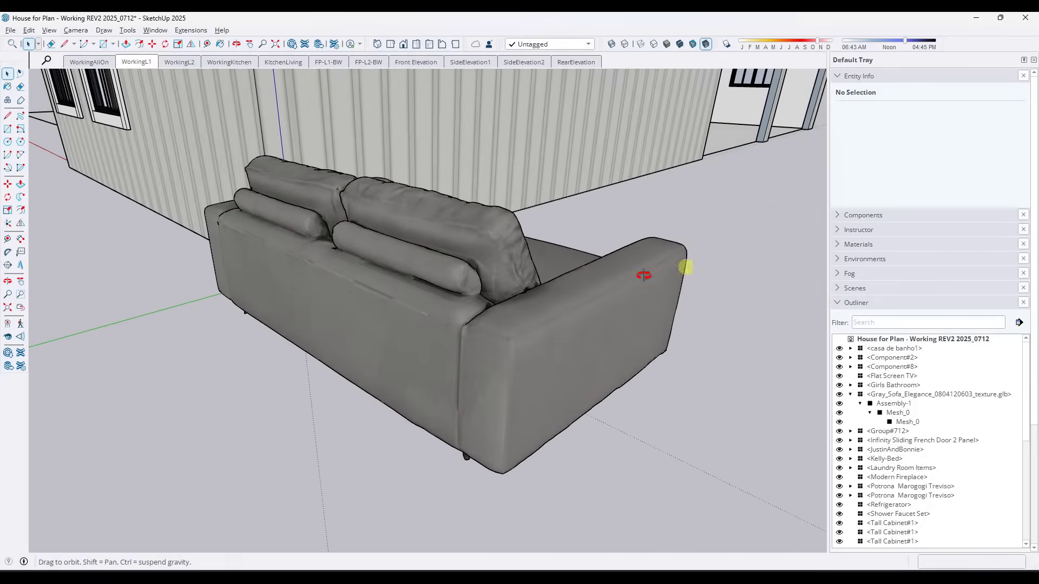
middle_click_drag(645, 276, 270, 340)
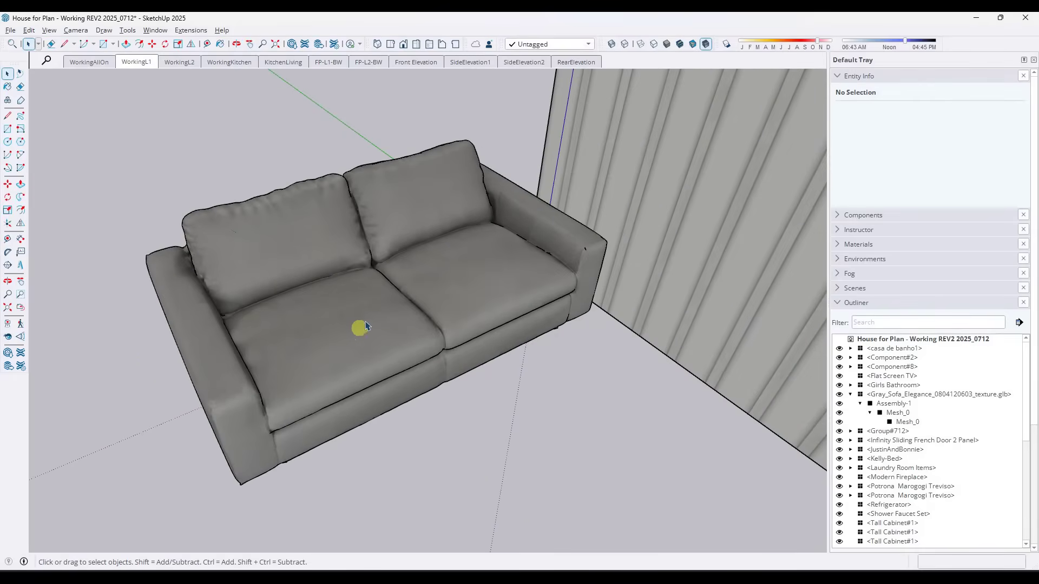
middle_click_drag(378, 319, 336, 308)
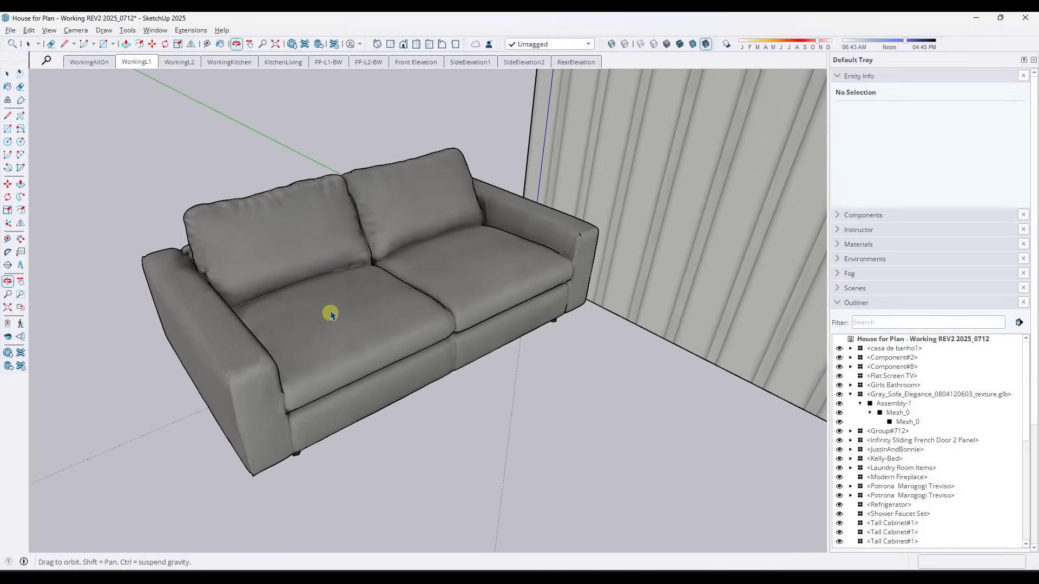
scroll(331, 312, "down", 2)
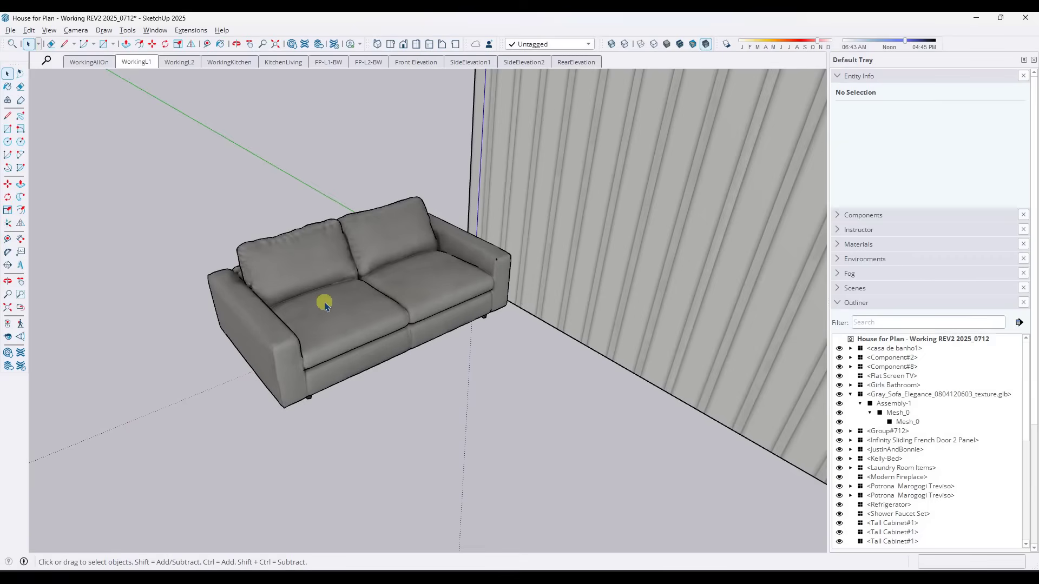
Scale the sofa's depth along the green axis to 43.5 inches.
left_click(347, 326)
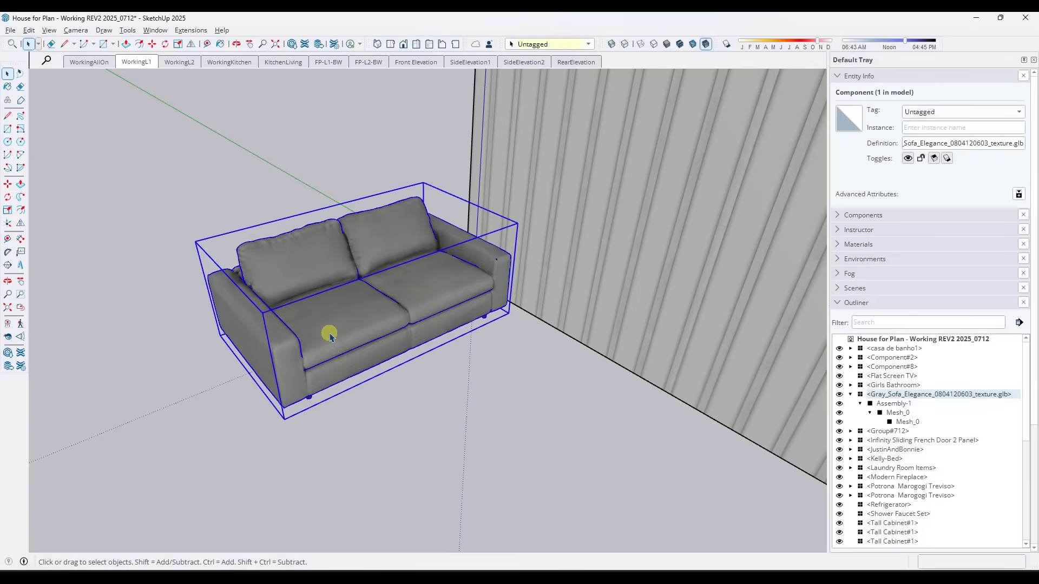
middle_click_drag(331, 331, 267, 286)
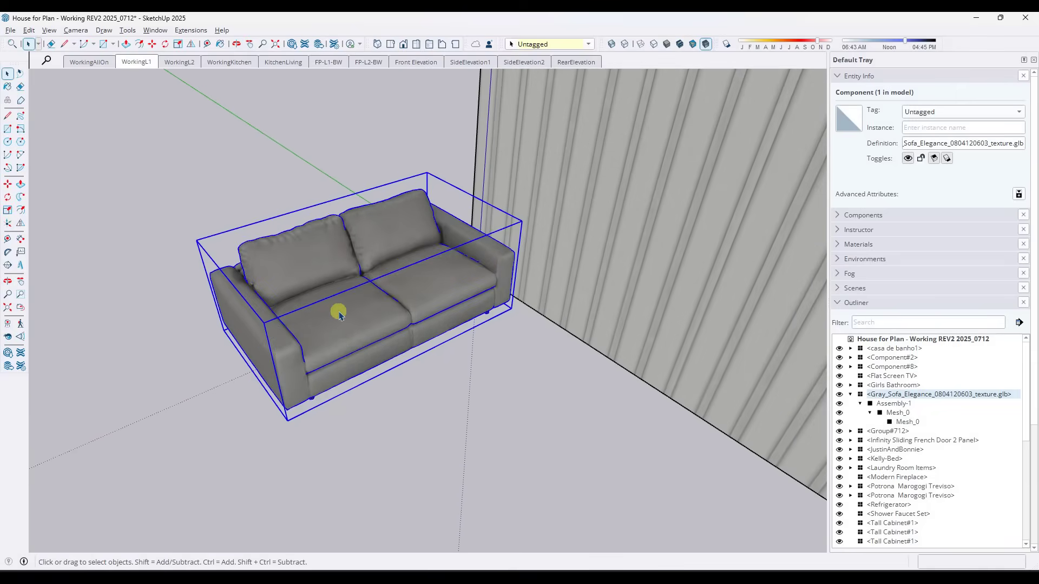
key("alt+Tab")
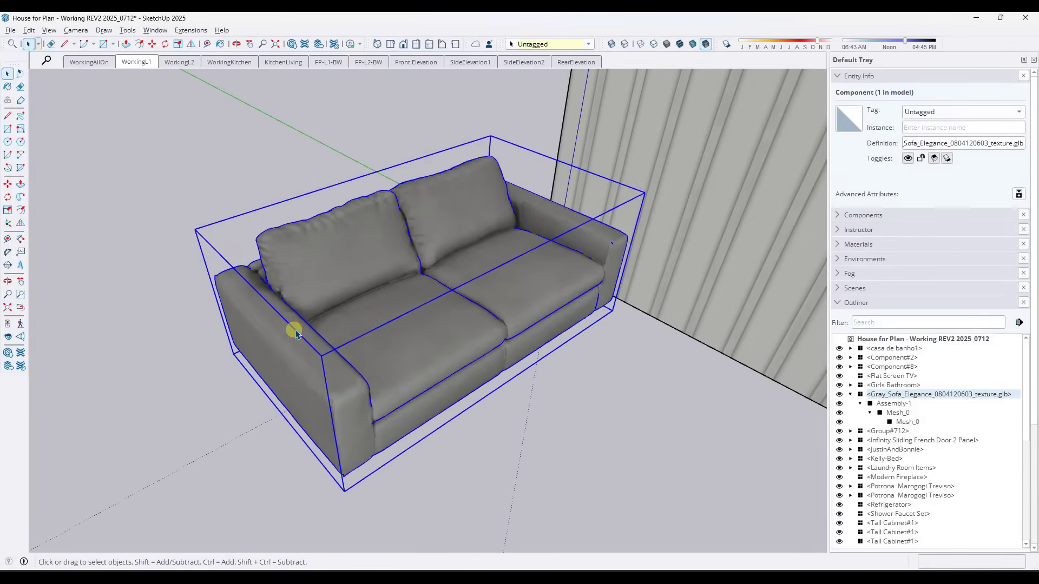
key("s")
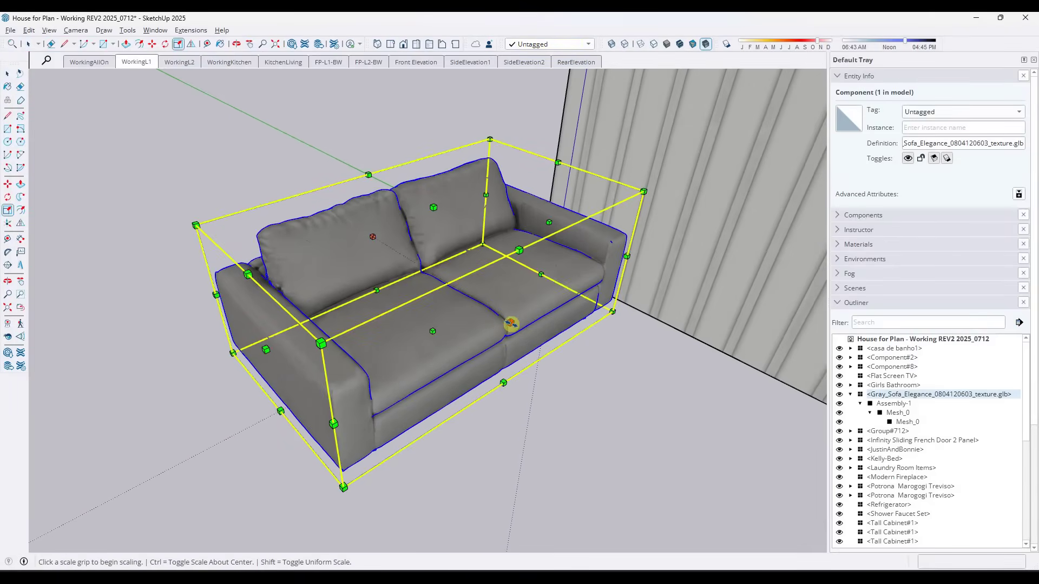
left_click(511, 323)
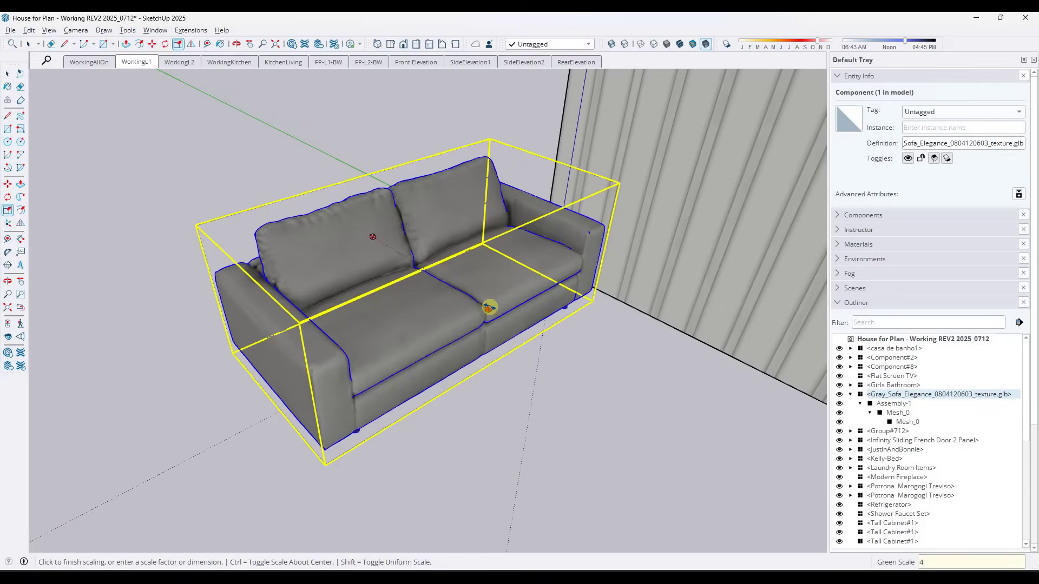
type("43.5\"")
key("Return")
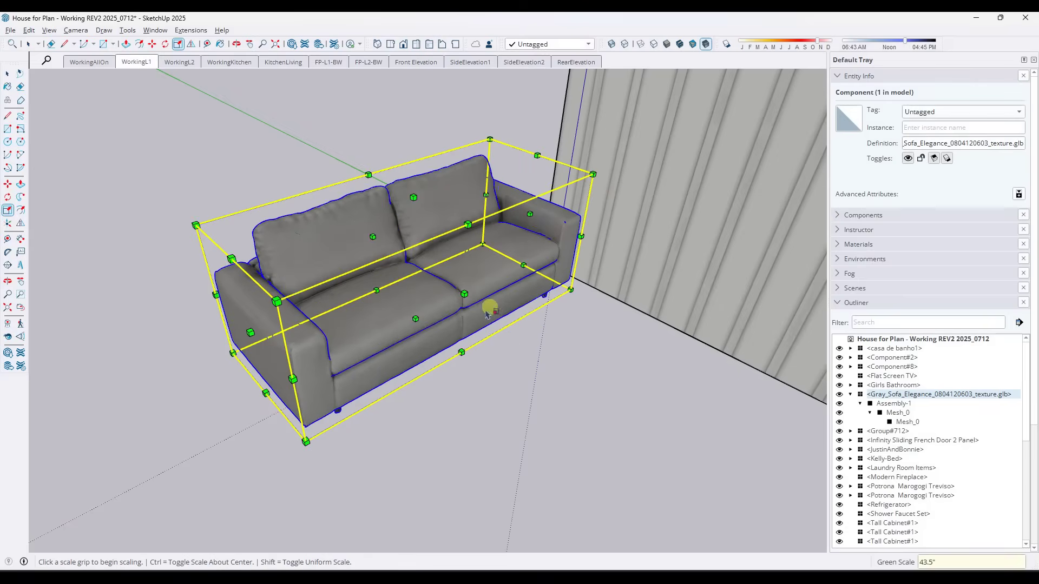
key("space")
scroll(455, 241, "up", 3)
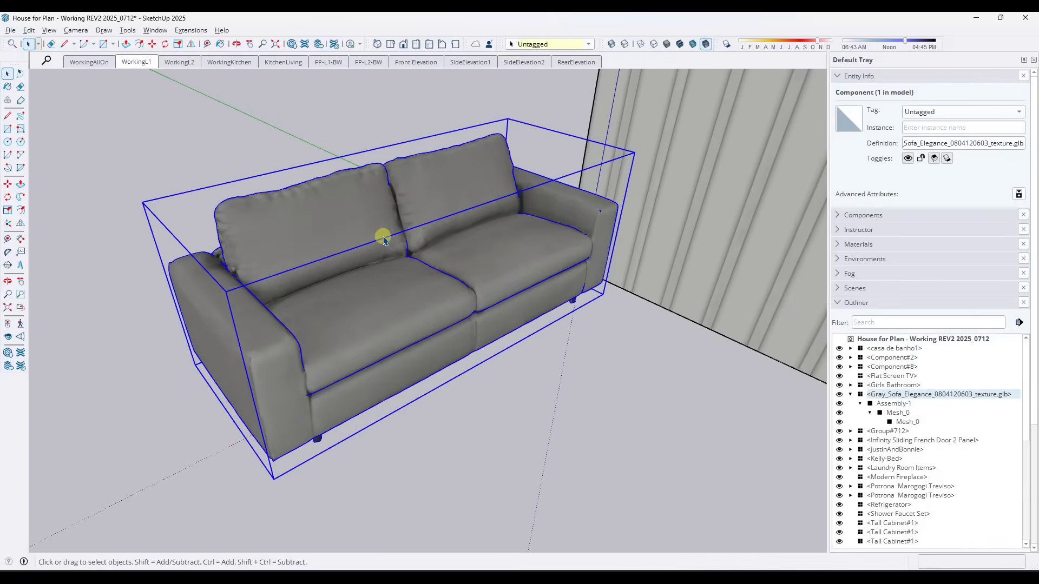
Scale the sofa's height down along the blue axis.
middle_click_drag(447, 239, 348, 255)
key("s")
left_click(406, 185)
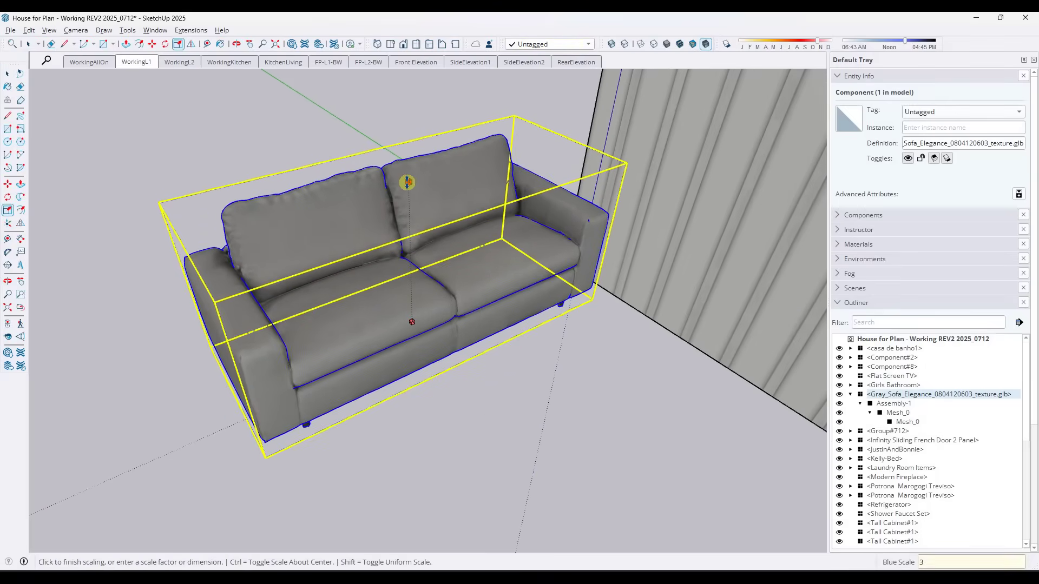
key("Return")
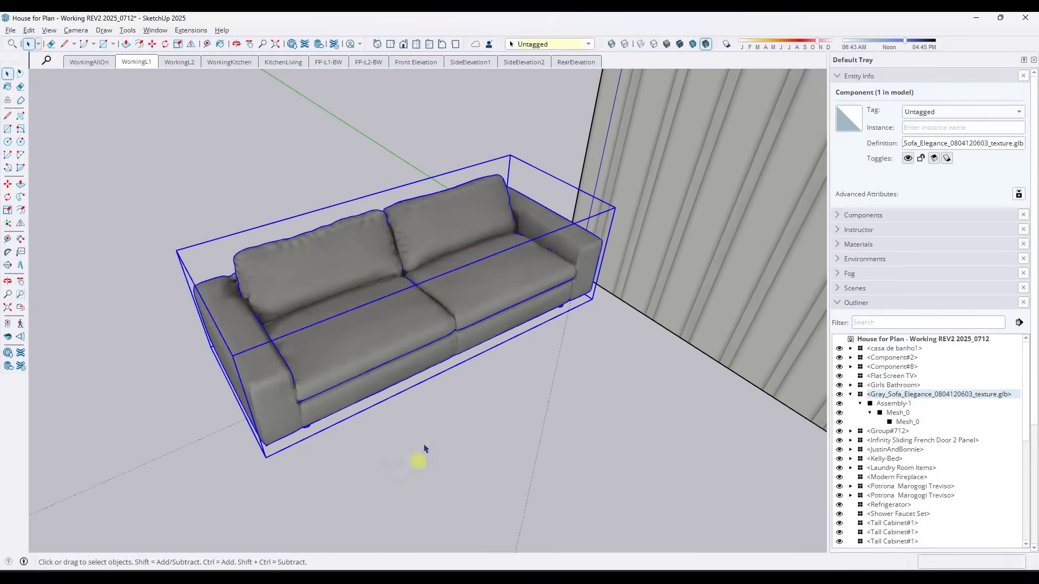
Scale the sofa's width along the red axis to 82.75 inches and deselect it.
middle_click_drag(420, 456, 334, 356)
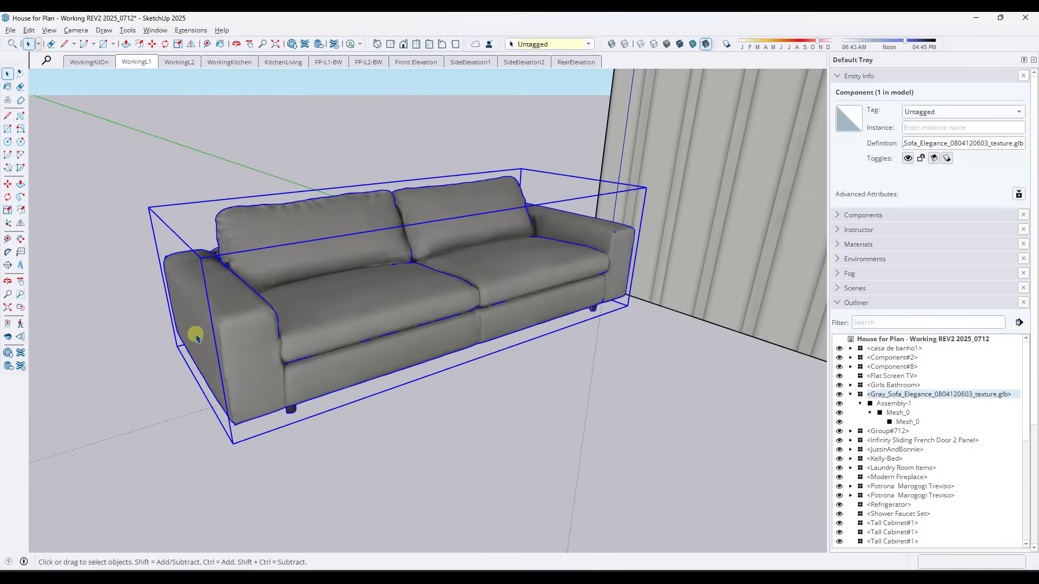
key("s")
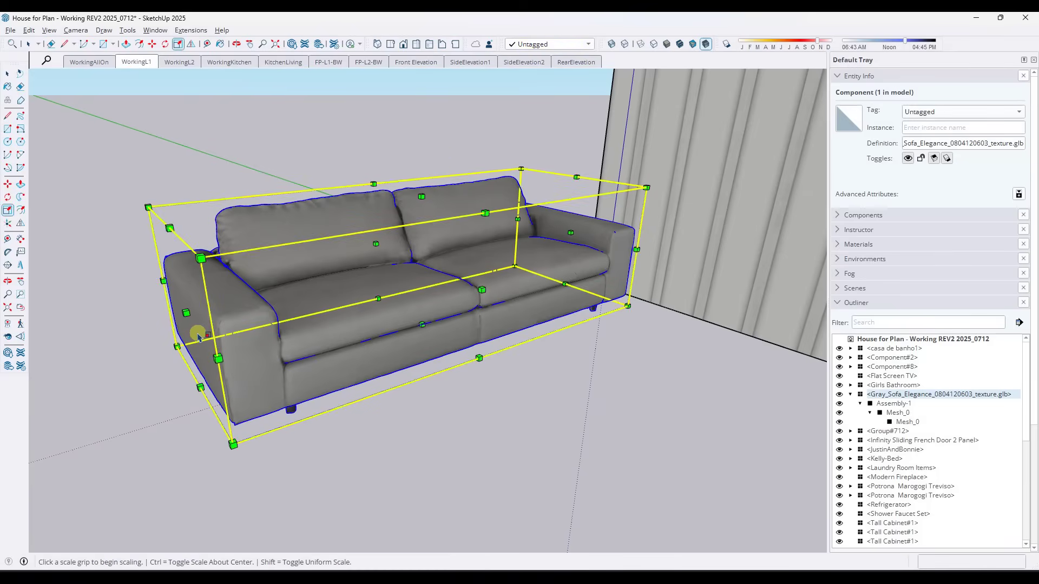
left_click(183, 311)
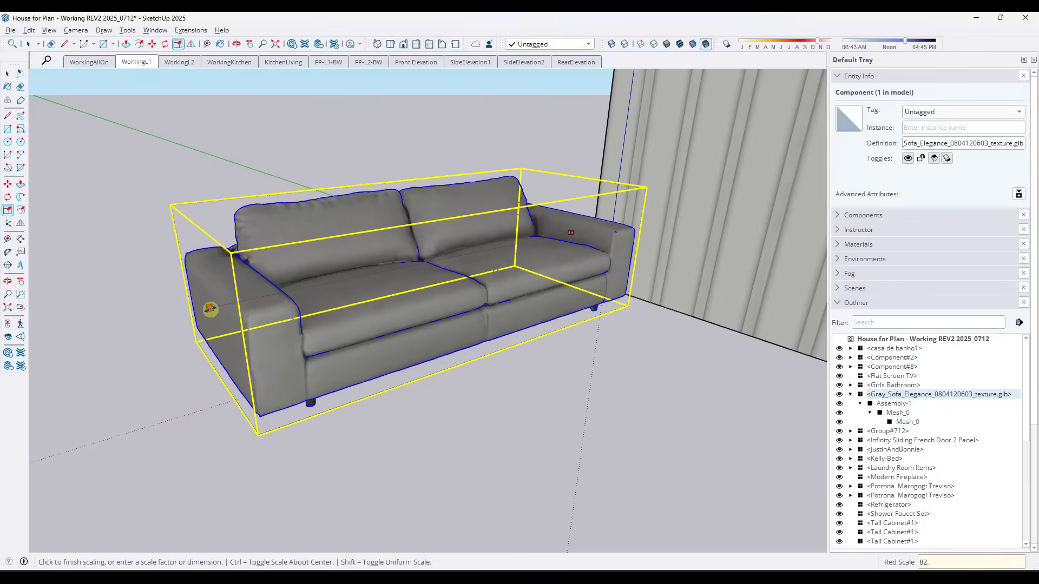
key("Return")
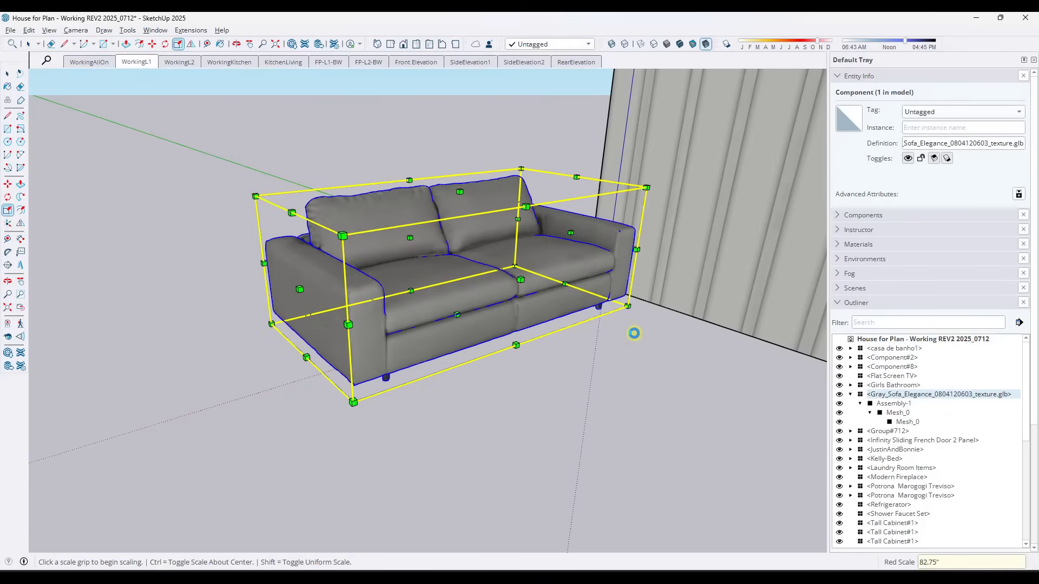
key("space")
left_click(630, 320)
Move the resized sofa from outside the house into the living room, right behind the existing light-coloured sofa.
middle_click_drag(630, 320, 518, 352)
scroll(260, 341, "up", 2)
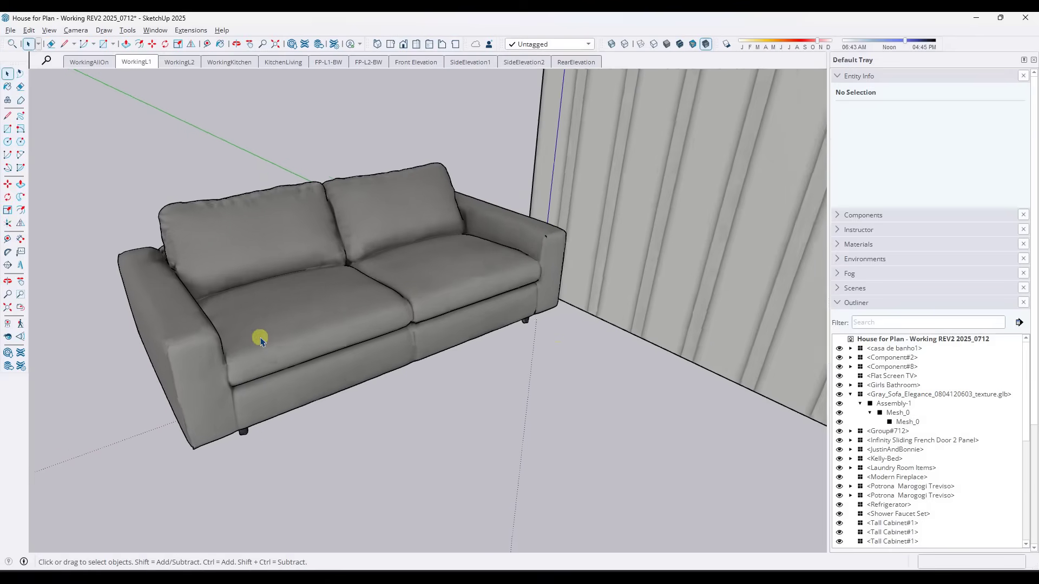
scroll(260, 340, "up", 1)
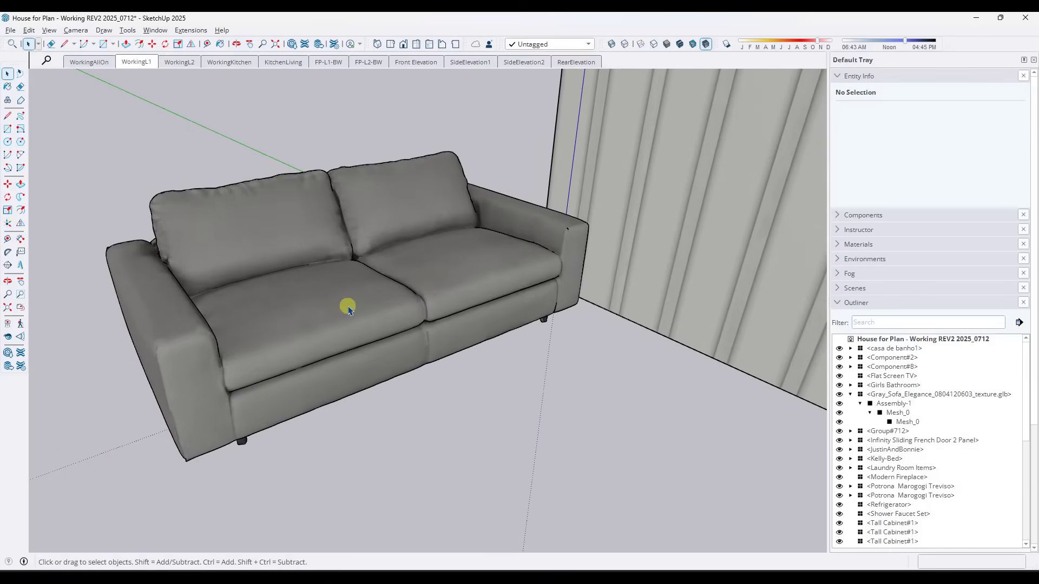
scroll(308, 344, "down", 2)
left_click(307, 337)
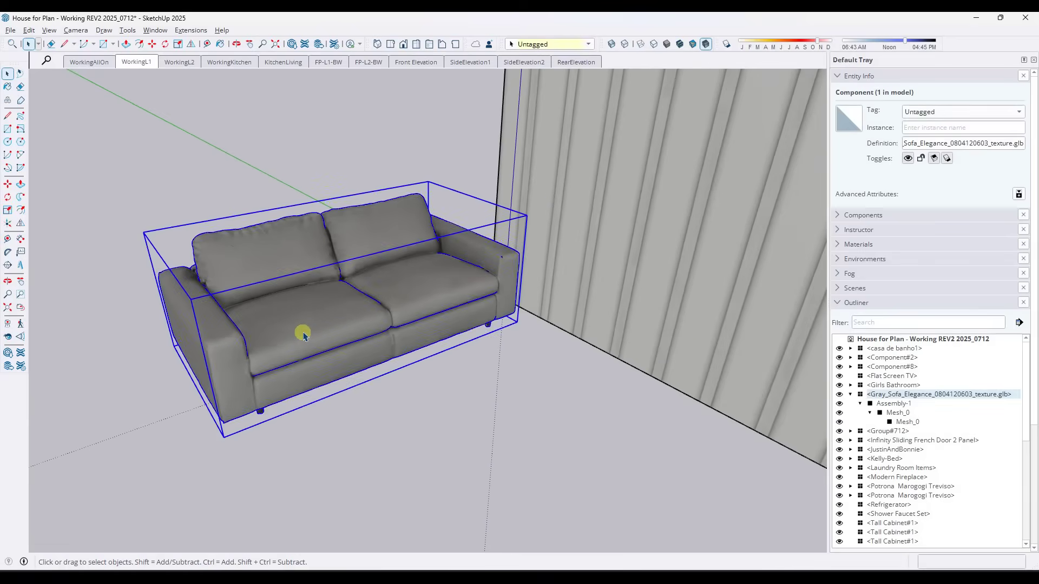
middle_click_drag(305, 332, 313, 364)
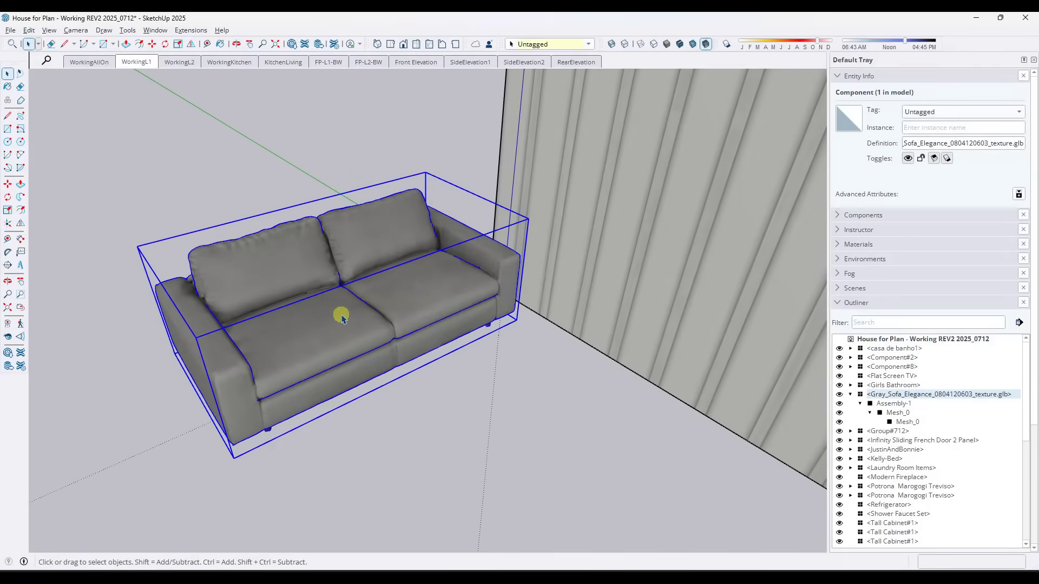
scroll(341, 318, "down", 6)
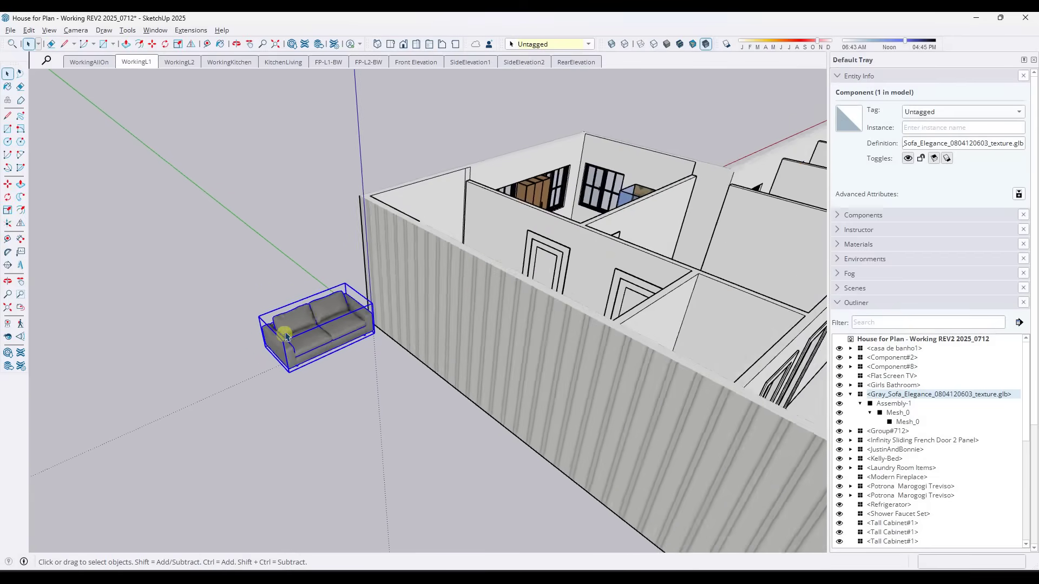
middle_click_drag(286, 336, 658, 122)
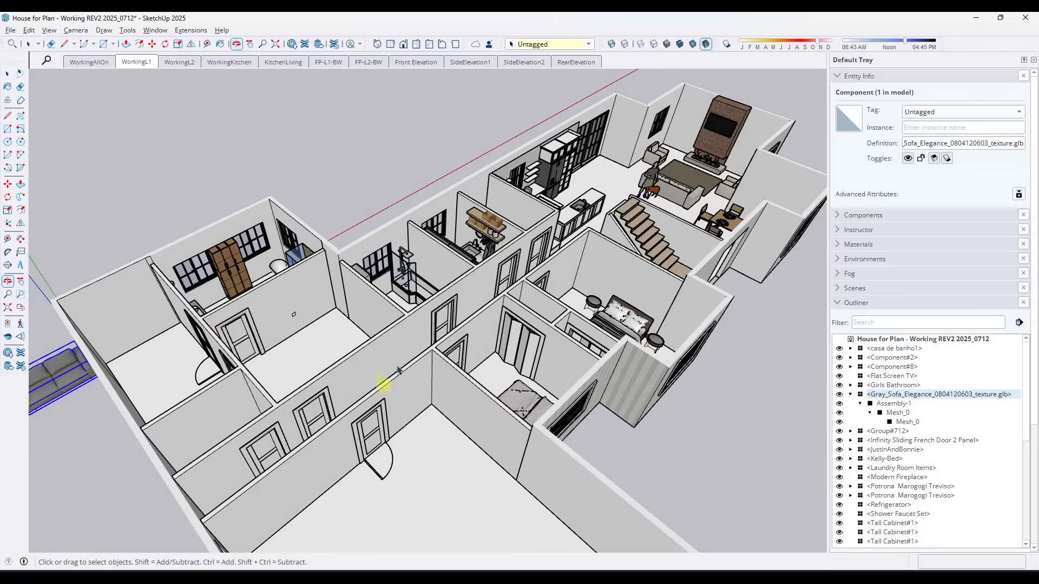
scroll(359, 248, "down", 3)
scroll(181, 330, "up", 5)
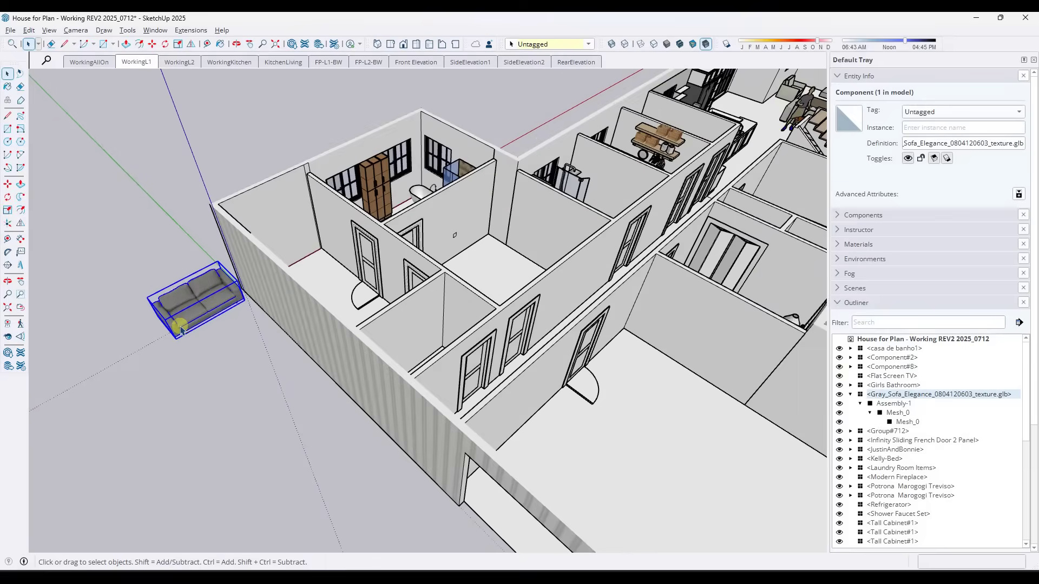
key("m")
scroll(185, 335, "up", 5)
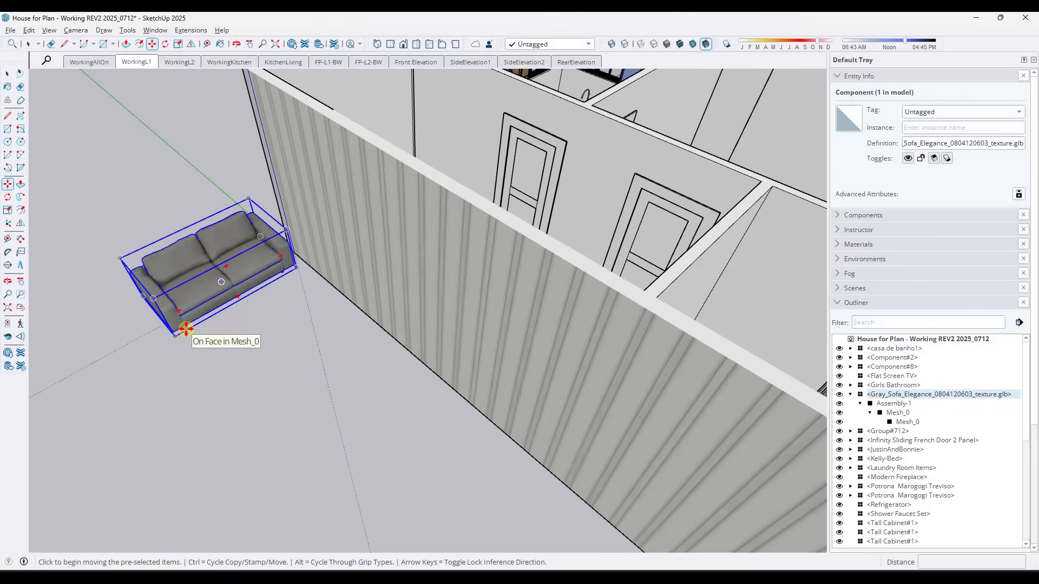
left_click(186, 328)
scroll(186, 328, "down", 6)
scroll(540, 304, "up", 6)
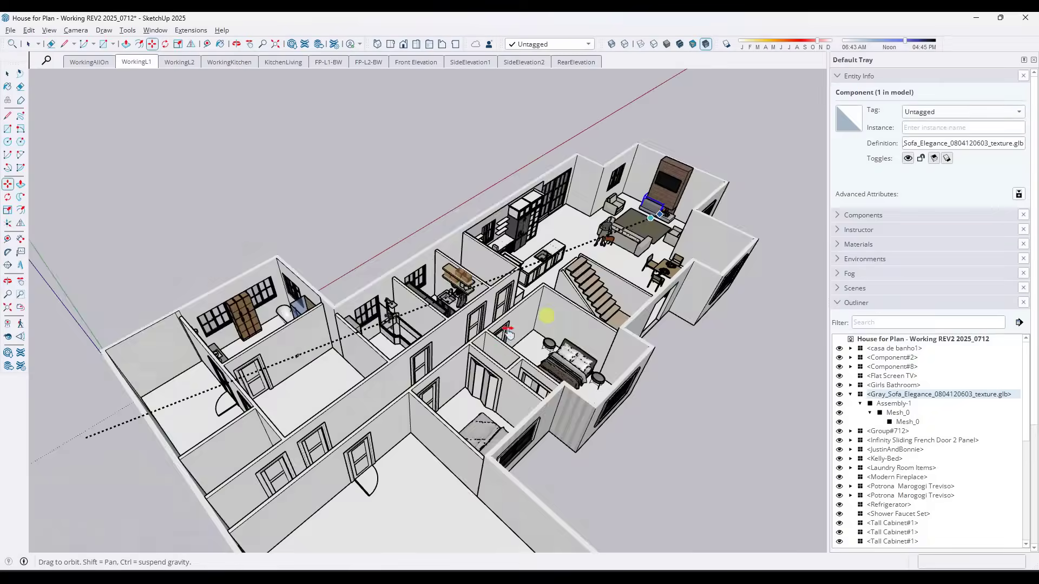
scroll(400, 384, "up", 3)
scroll(406, 514, "up", 3)
left_click(457, 406)
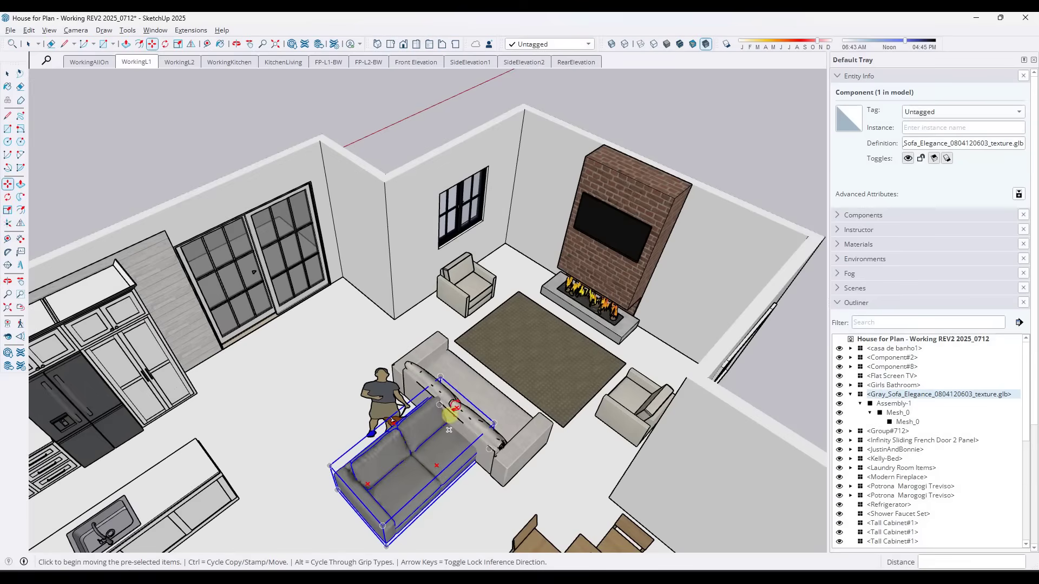
left_click_drag(457, 407, 320, 352)
Compare the gray sofa's size and look with the existing light-coloured sofa from several angles.
middle_click_drag(320, 352, 86, 441)
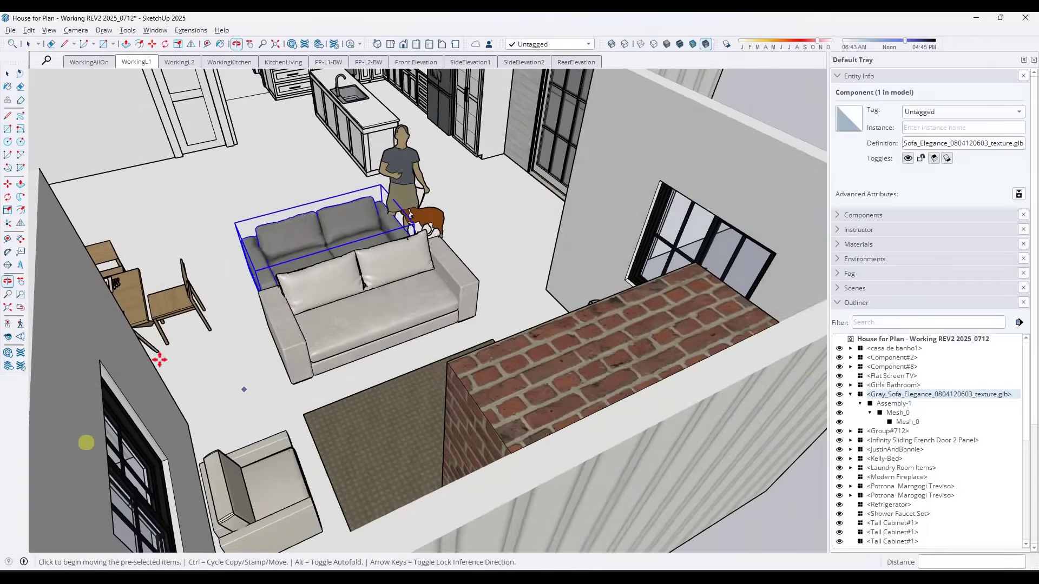
scroll(293, 242, "up", 4)
scroll(501, 266, "up", 3)
scroll(501, 274, "down", 2)
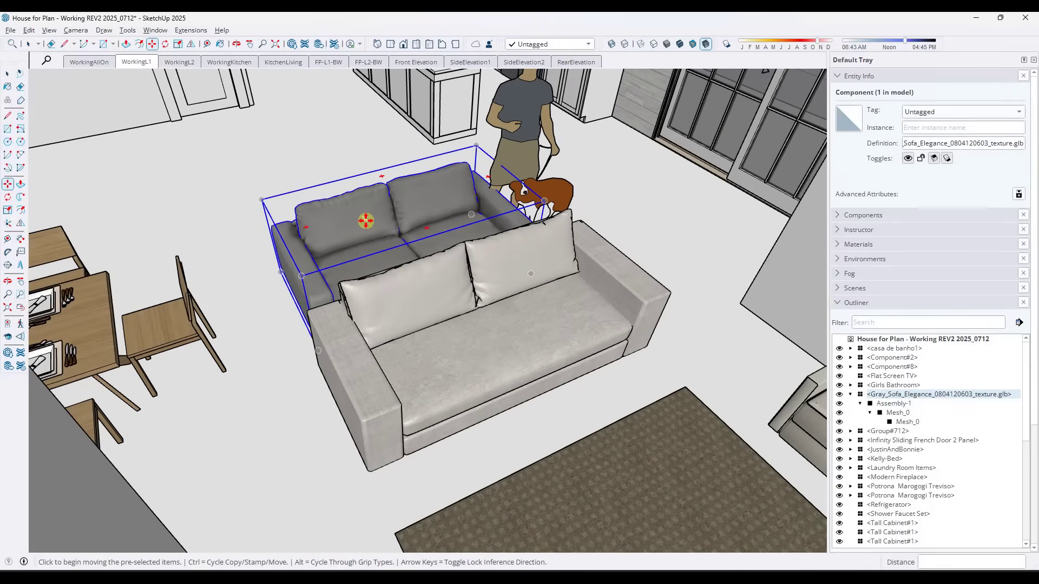
scroll(368, 228, "down", 3)
middle_click_drag(371, 239, 494, 318)
key("space")
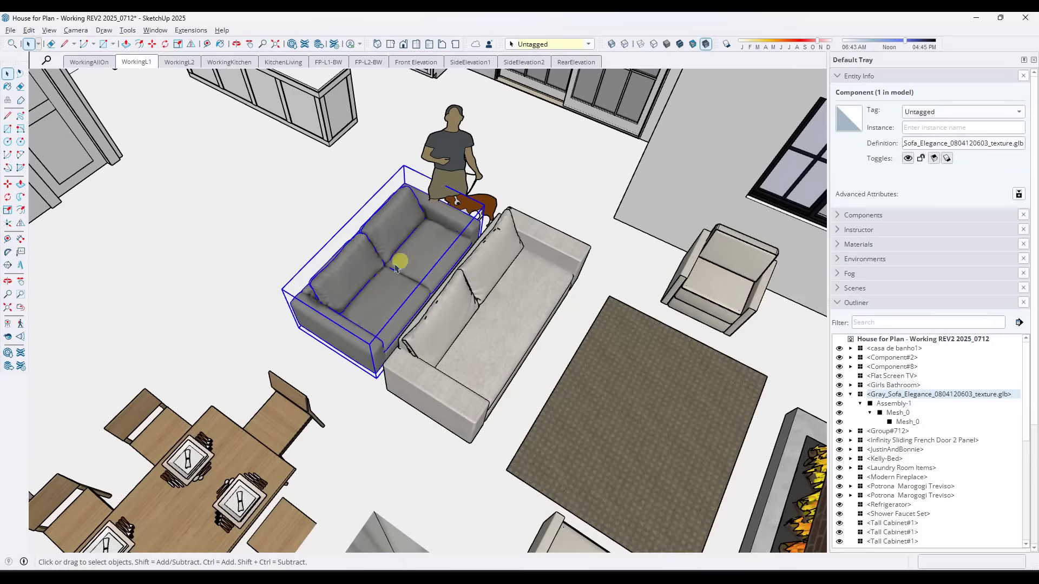
middle_click_drag(433, 301, 476, 274)
scroll(364, 308, "up", 2)
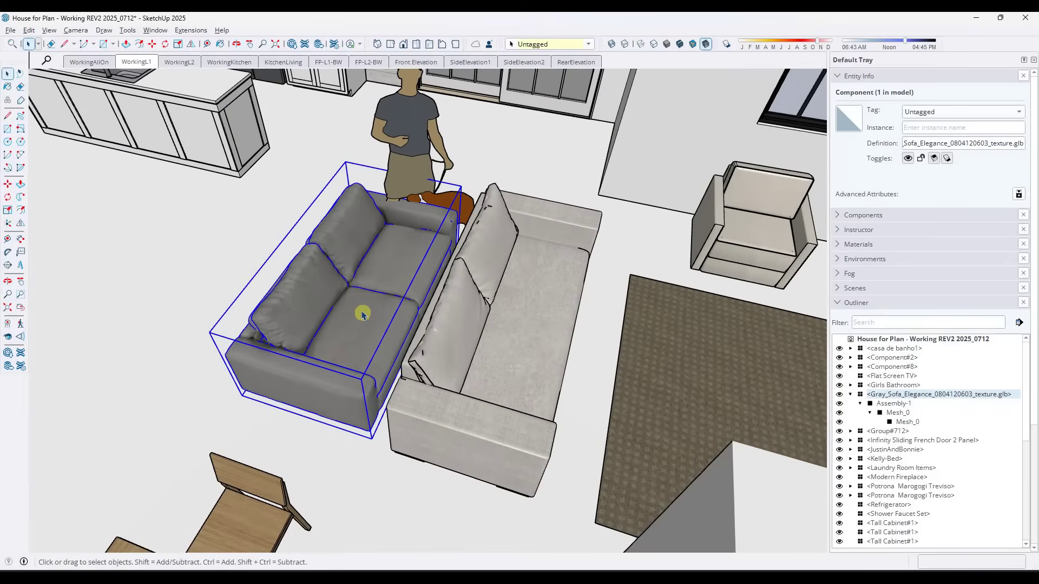
middle_click_drag(364, 308, 363, 317)
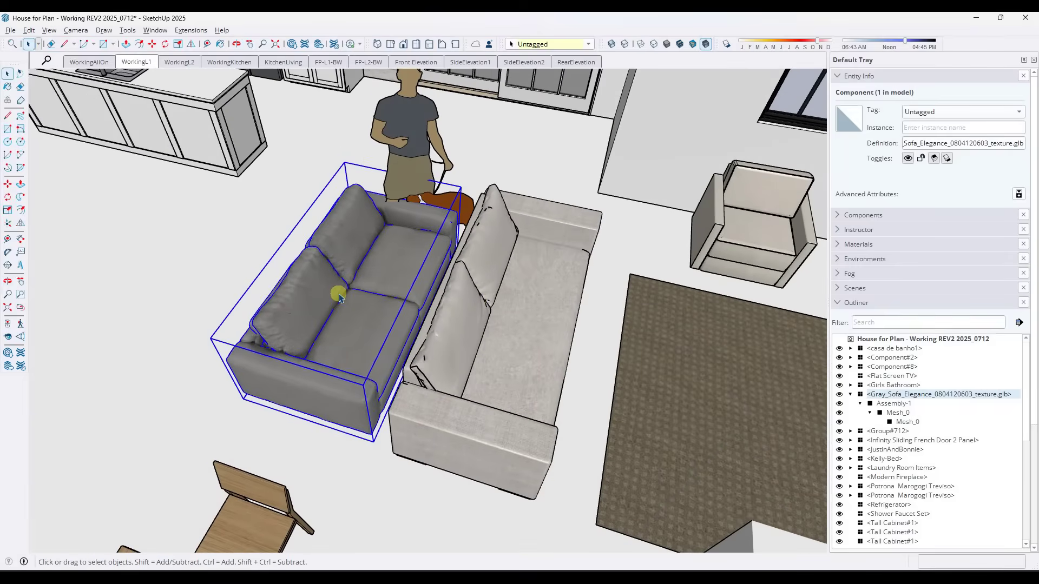